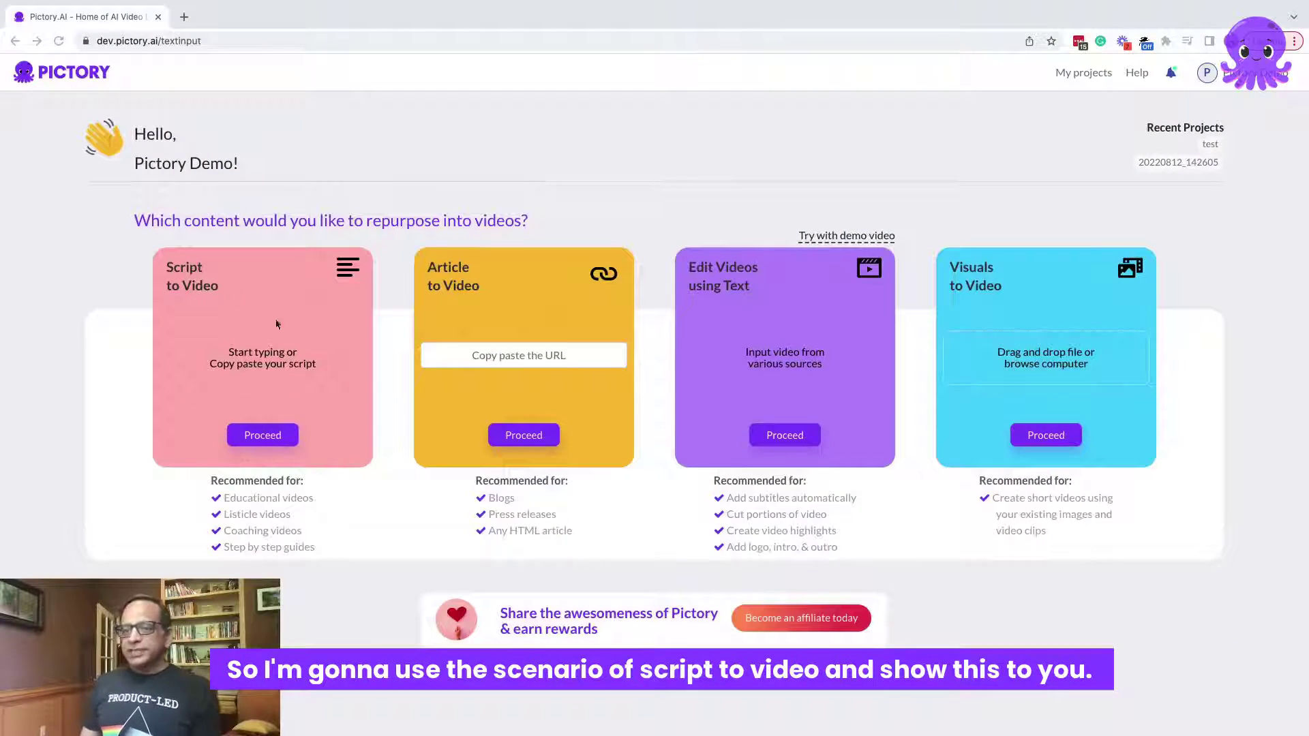
Start a Script to Video project with the pasted creator economy script, named 'My Demo Script'.
left_click(272, 438)
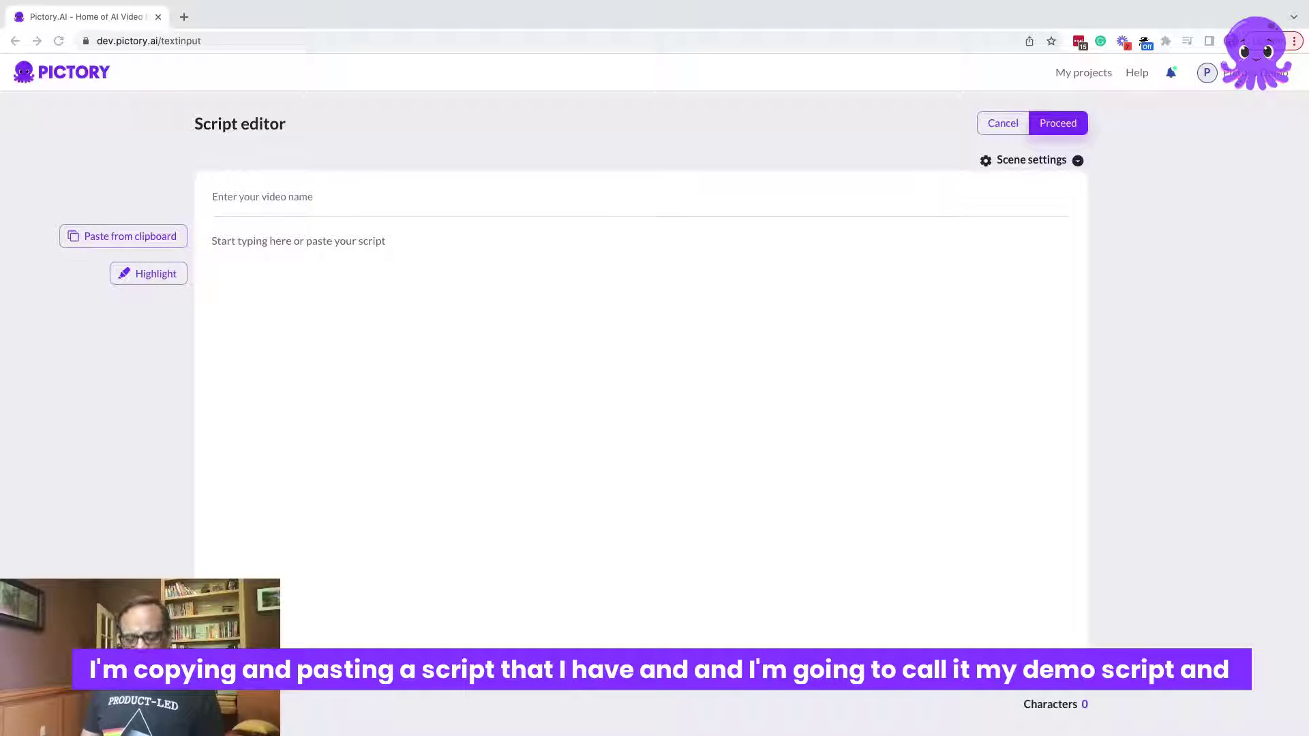
left_click(260, 244)
type("The creator economy is giving people a chance to specialize in their passions and to pursue their dream jobs. In the new creator economy, video plays a crucial role. We are really excited to bring Pictory to these creative entrepreneurs and we are very proud to be part of their journey. Pictory’s AI-powered automation is a game changer, not only for content creators, but also for marketers. They can now easily repurpose their existing long-form content like webinars, podcasts, and blogs into dozens of short videos for social media. Our recent rapid growth with over 5000 global customers is a strong testament to the immense value that we bring.")
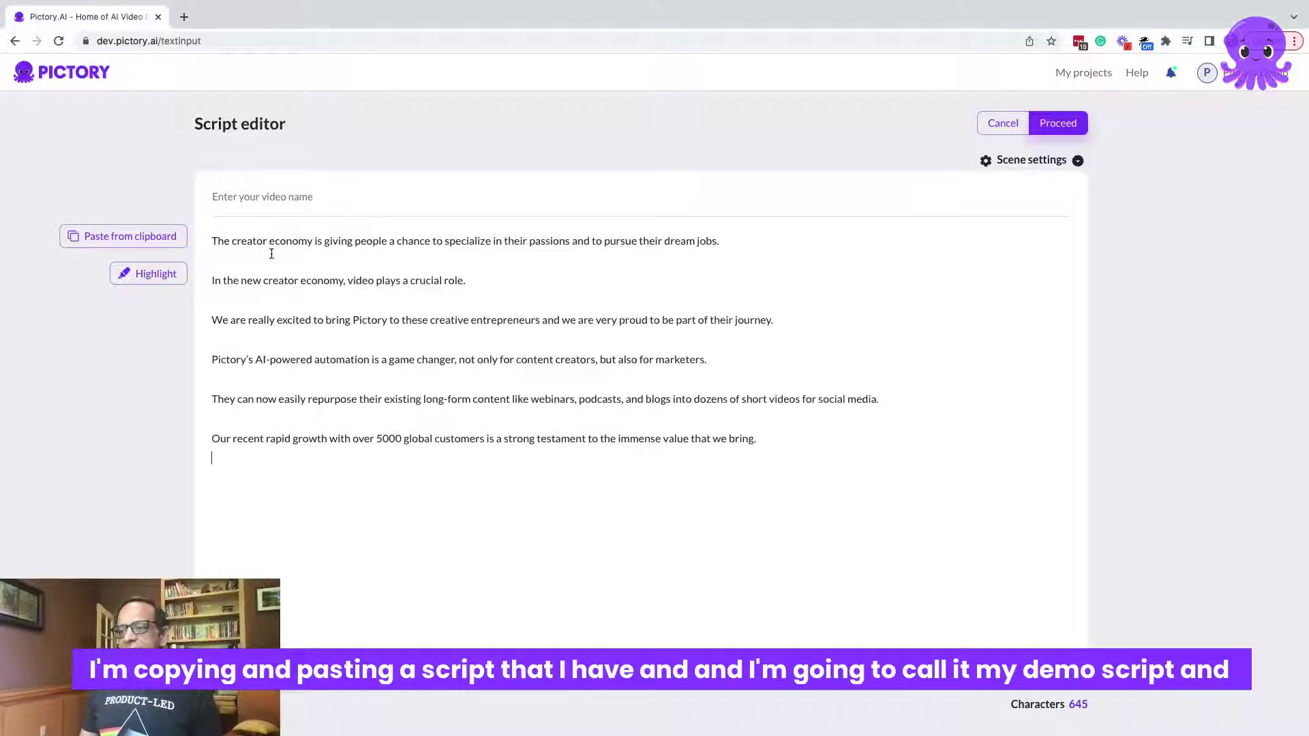
left_click(267, 191)
type("My Demo Script")
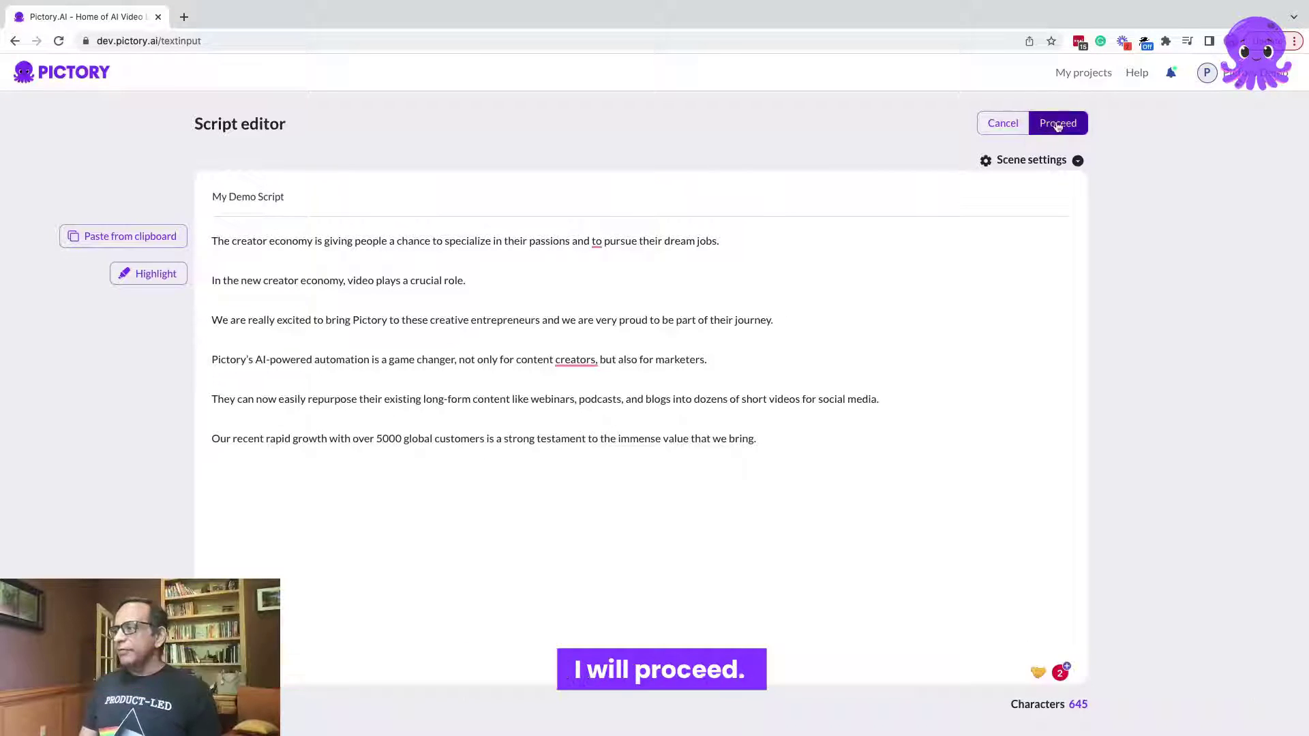
left_click(1058, 124)
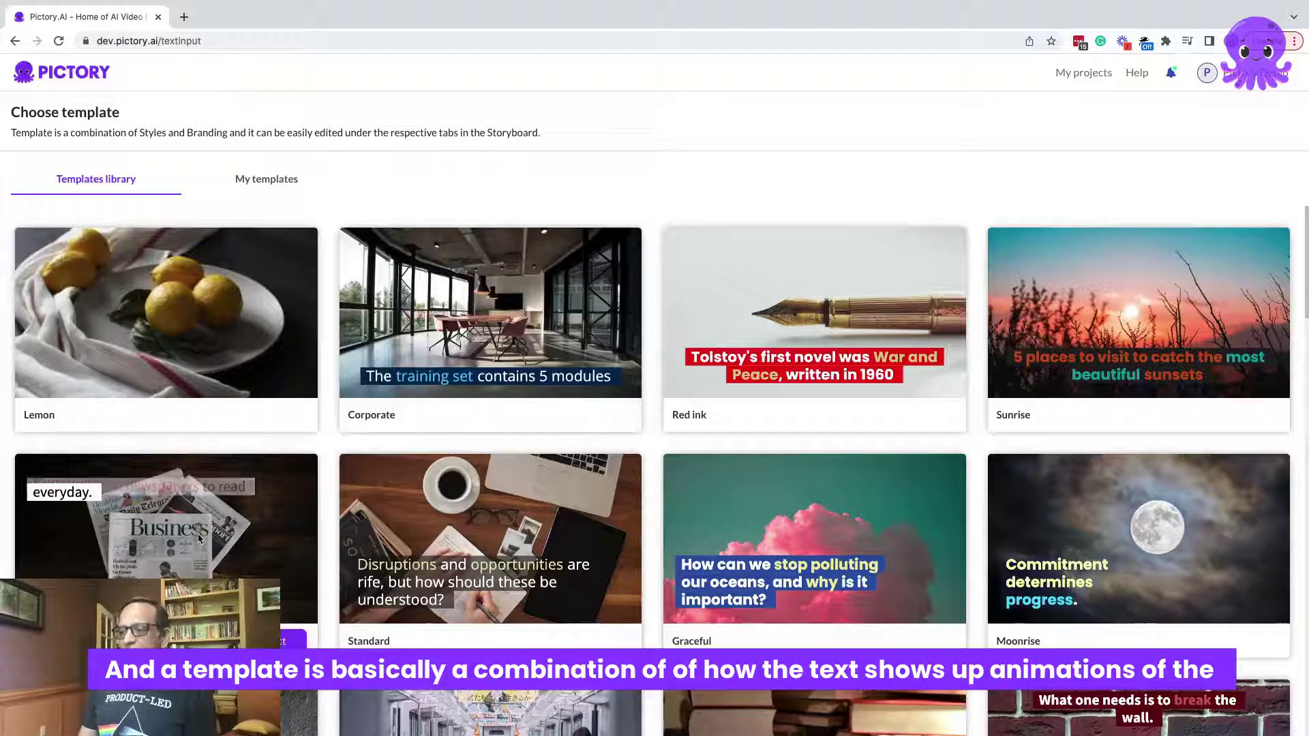
Browse the Templates library and pick the Corporate template.
scroll(199, 539, "down", 1)
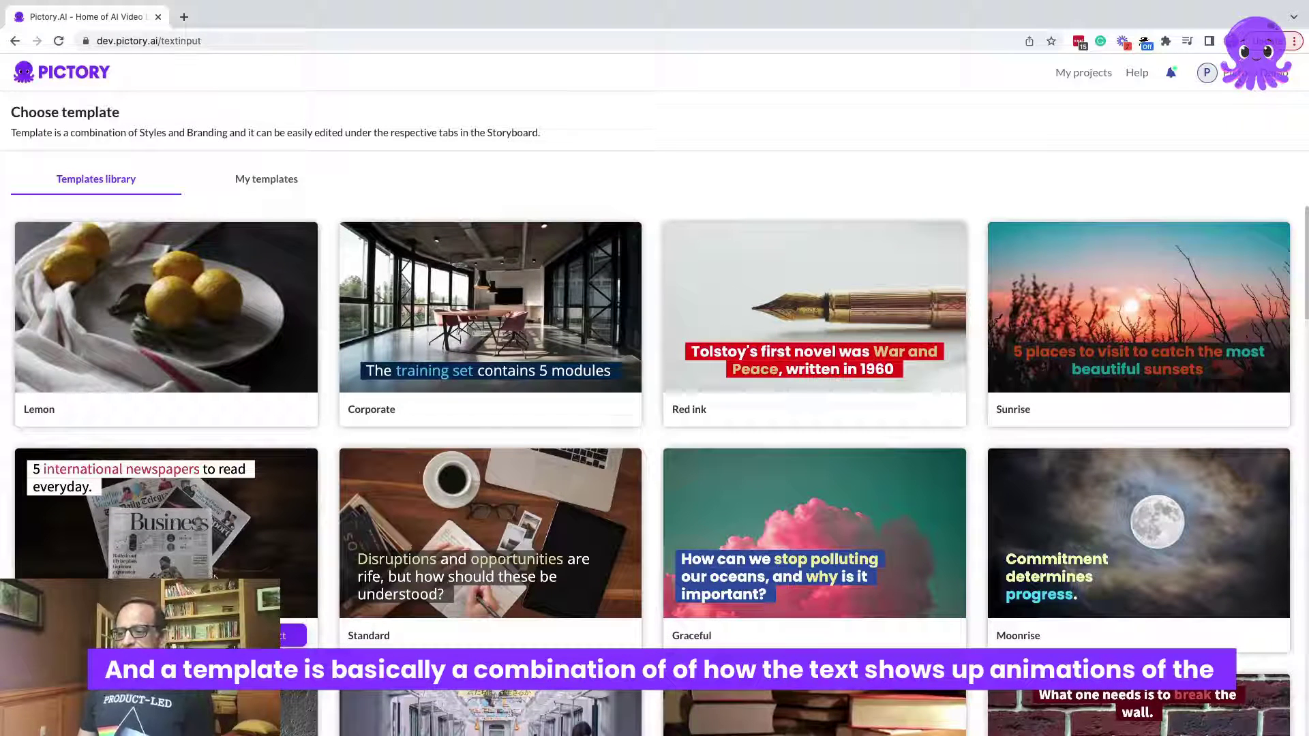
scroll(204, 613, "down", 3)
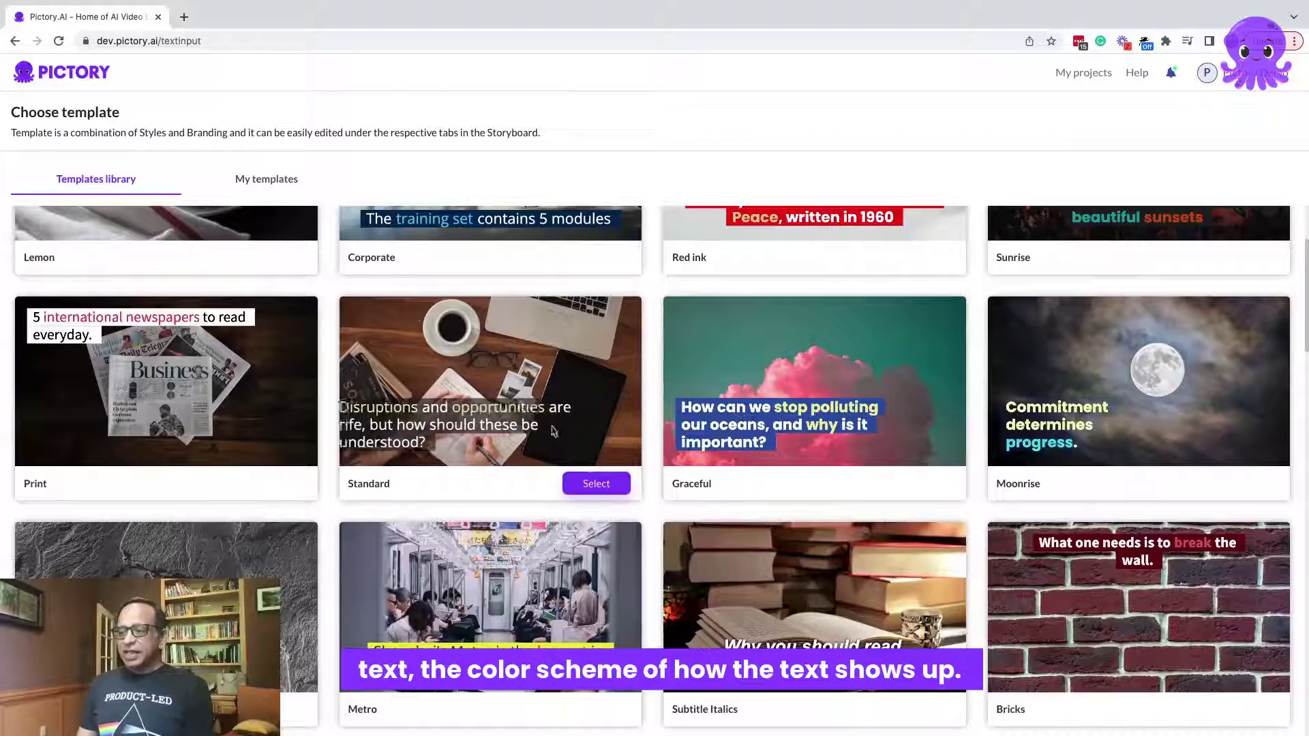
scroll(487, 572, "down", 10)
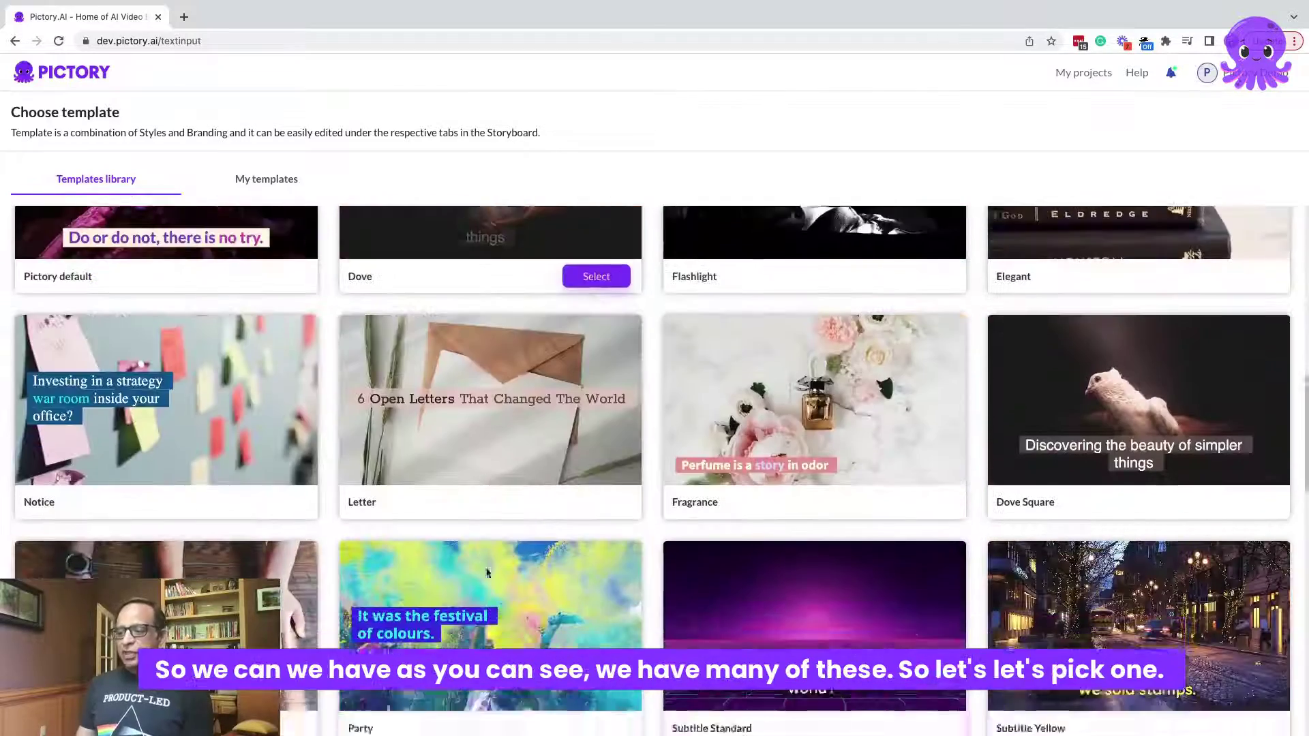
scroll(488, 573, "down", 2)
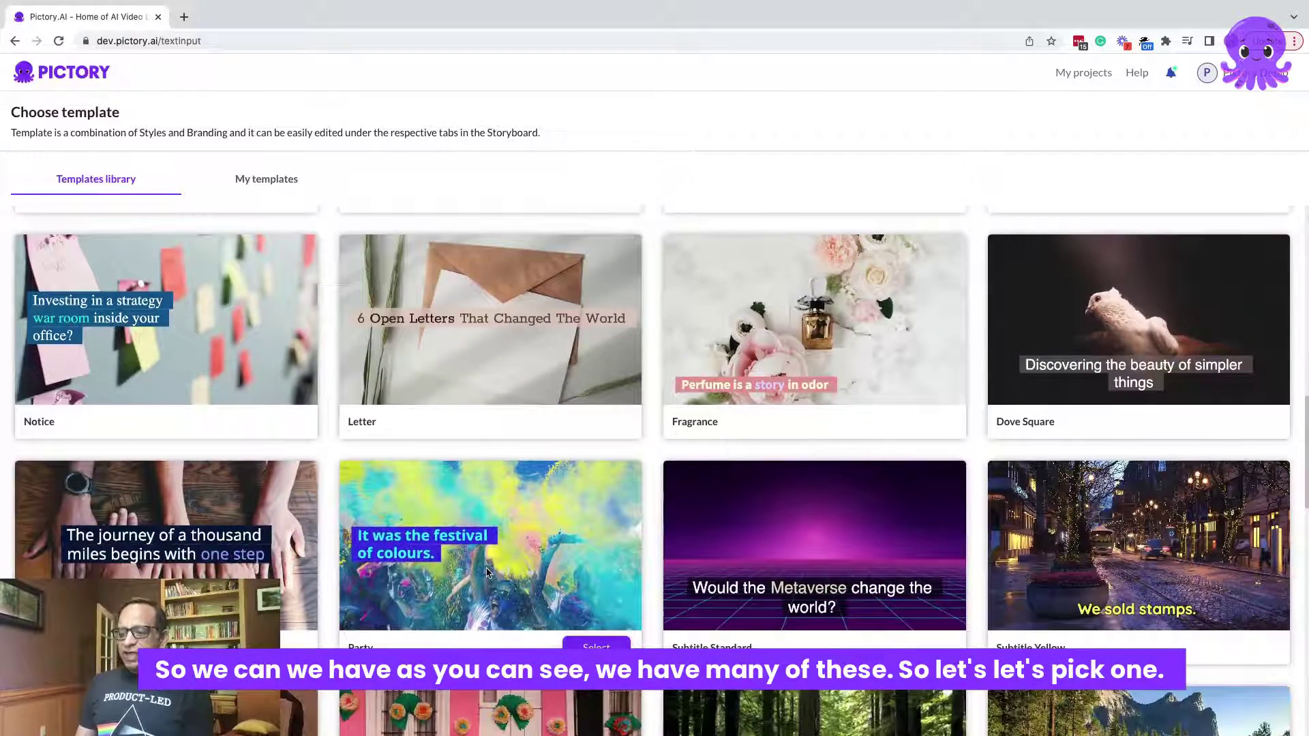
scroll(487, 573, "down", 5)
scroll(487, 572, "up", 12)
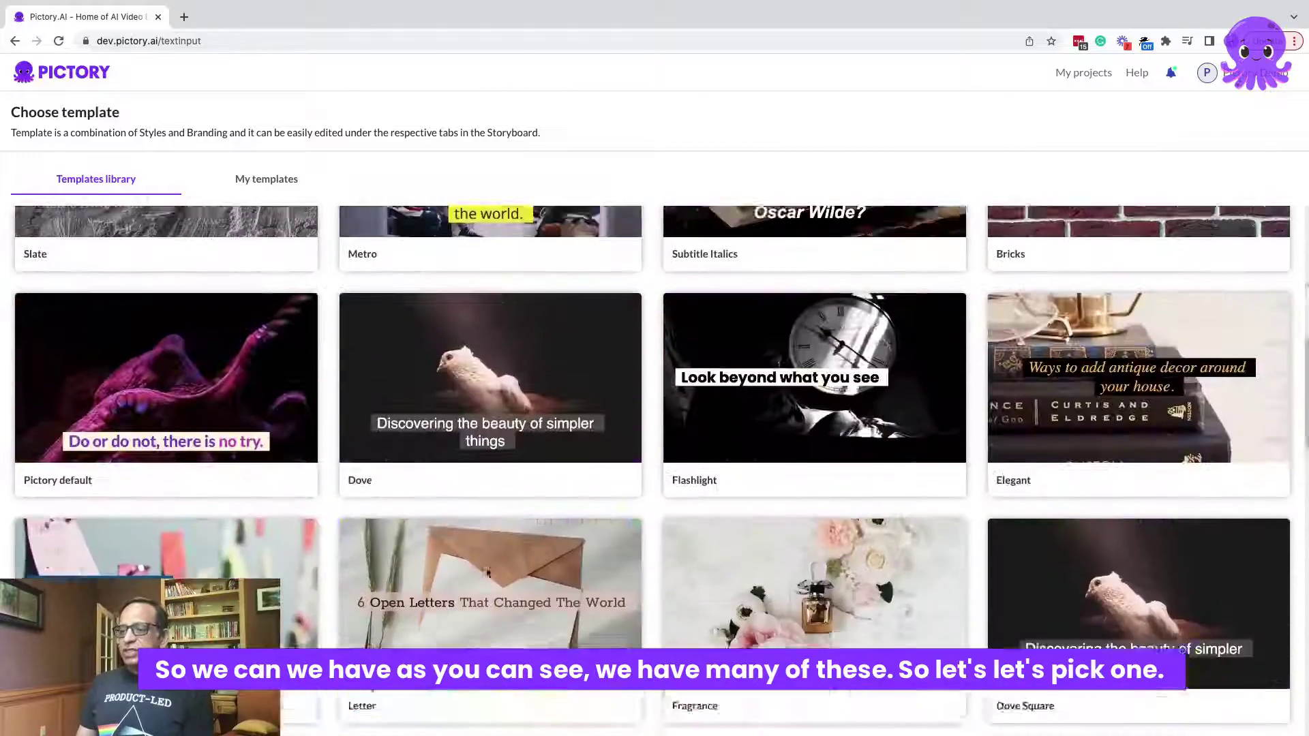
scroll(487, 572, "up", 11)
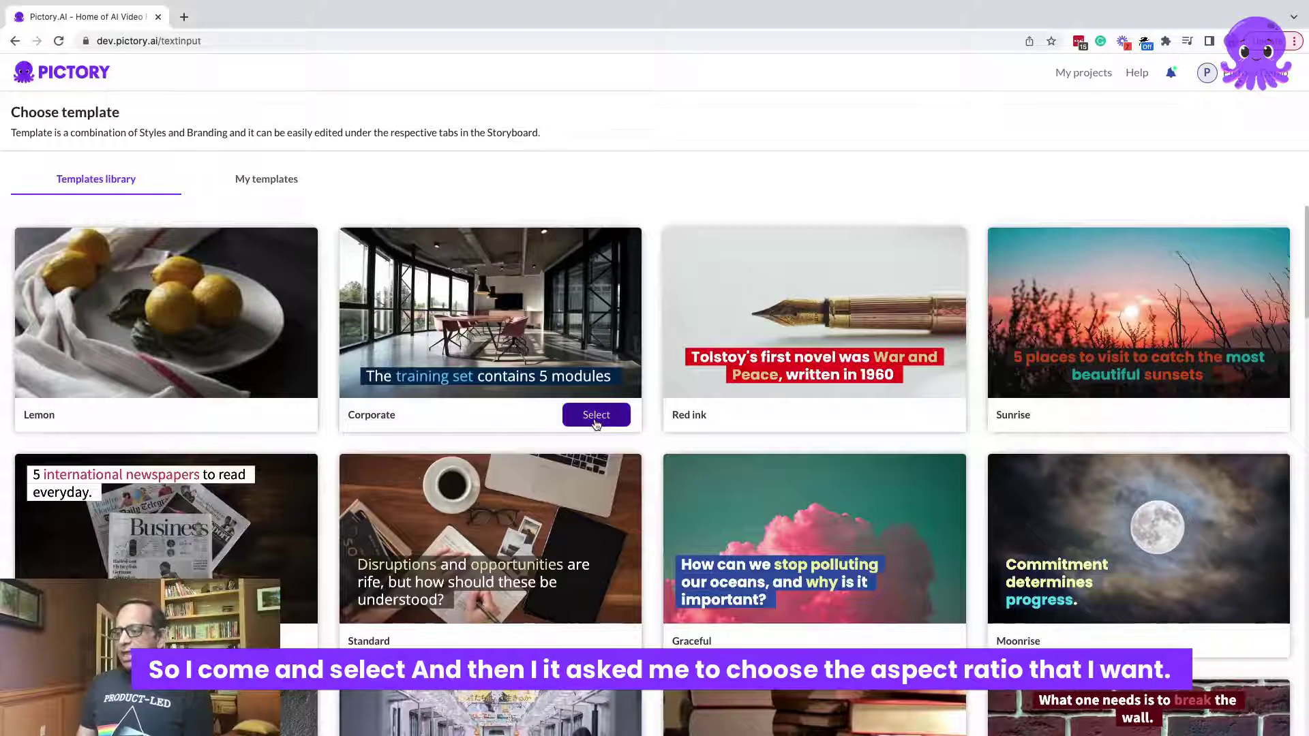
left_click(596, 416)
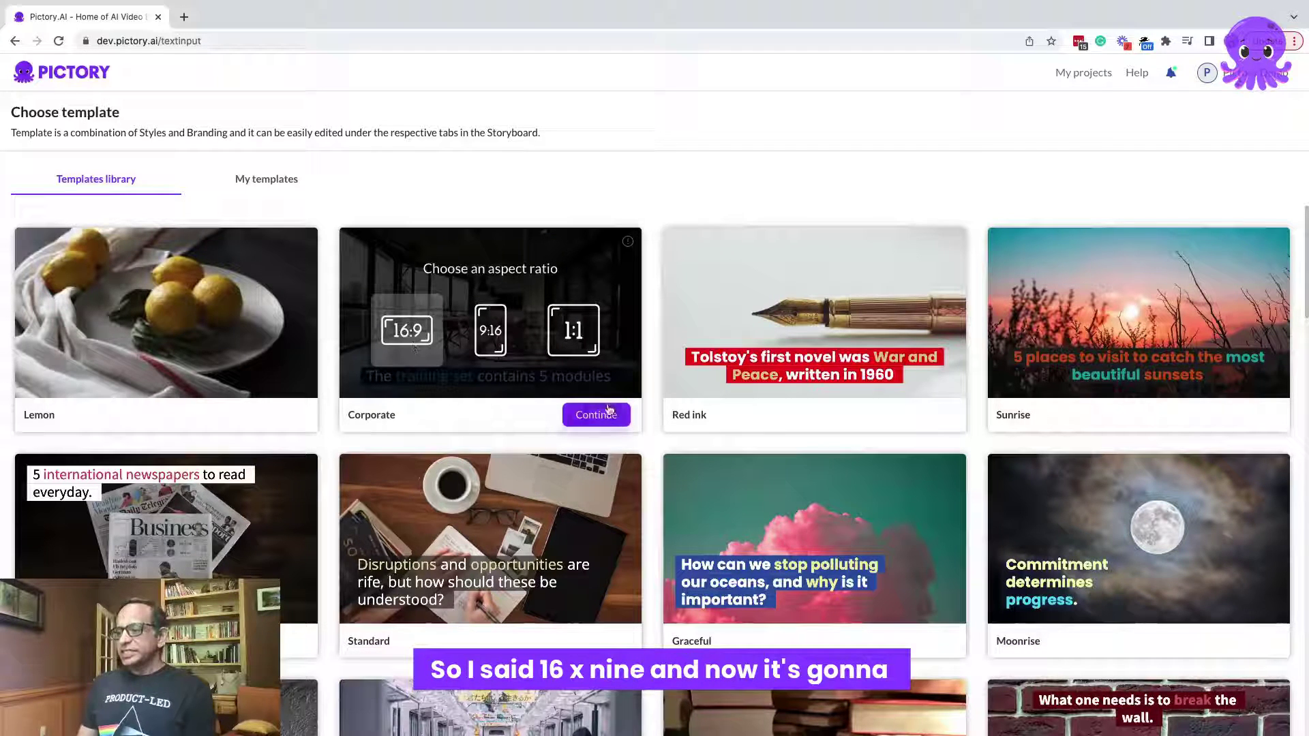
Apply Corporate at 16:9 to build the storyboard, then preview scene 2.
left_click(600, 416)
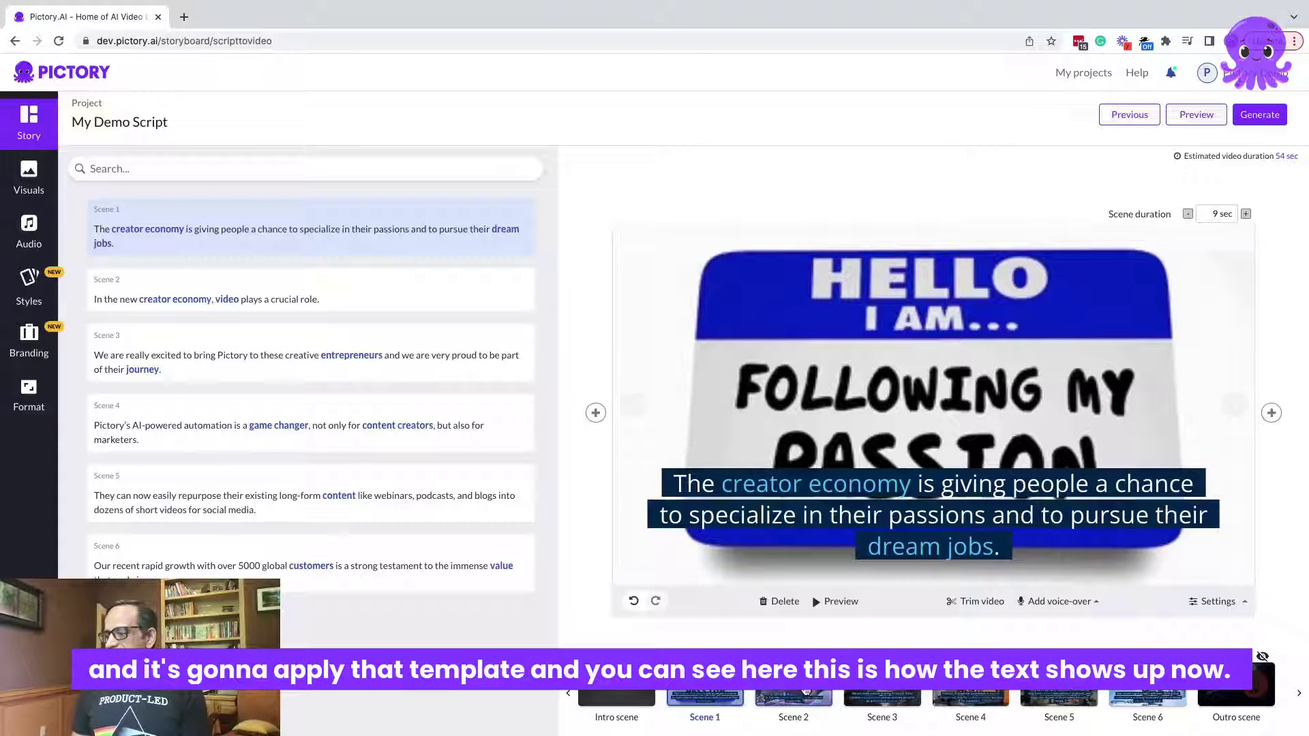
left_click(792, 696)
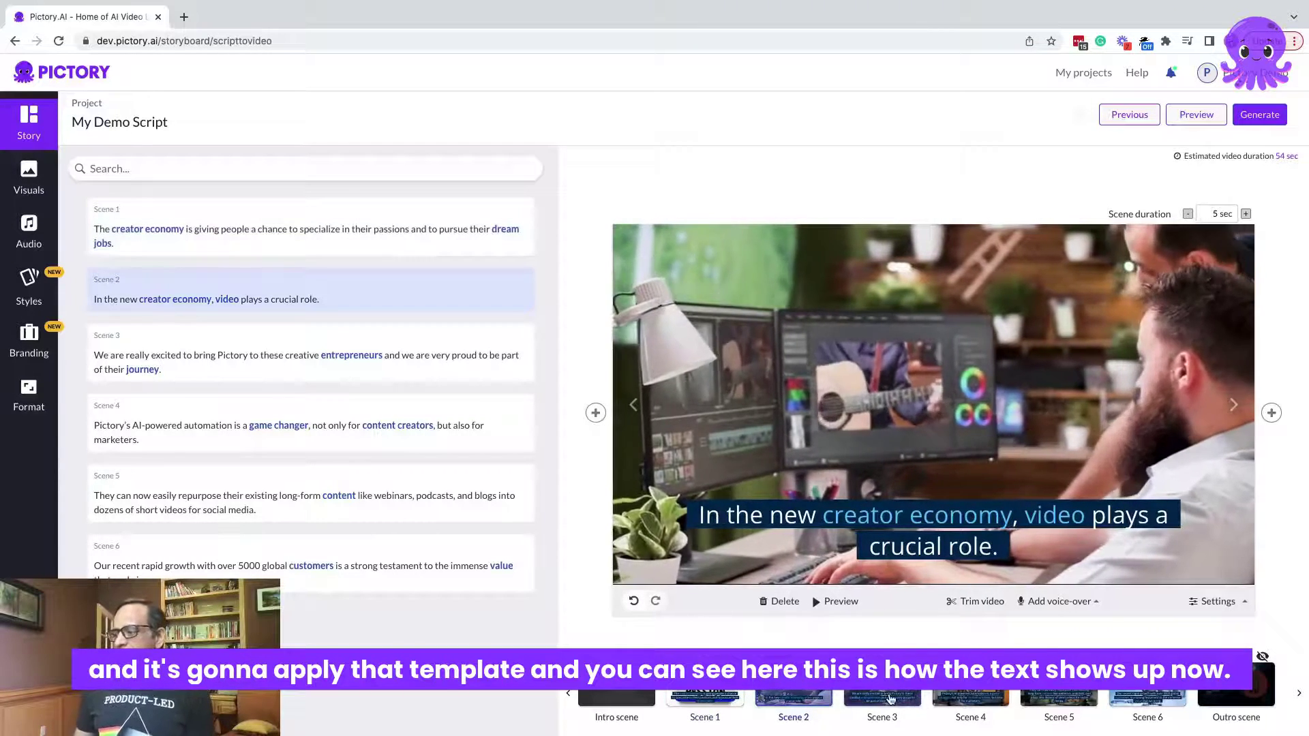
Preview scene 5, then show the Corporate template's Outro, Scenes and Intro styles.
left_click(1055, 699)
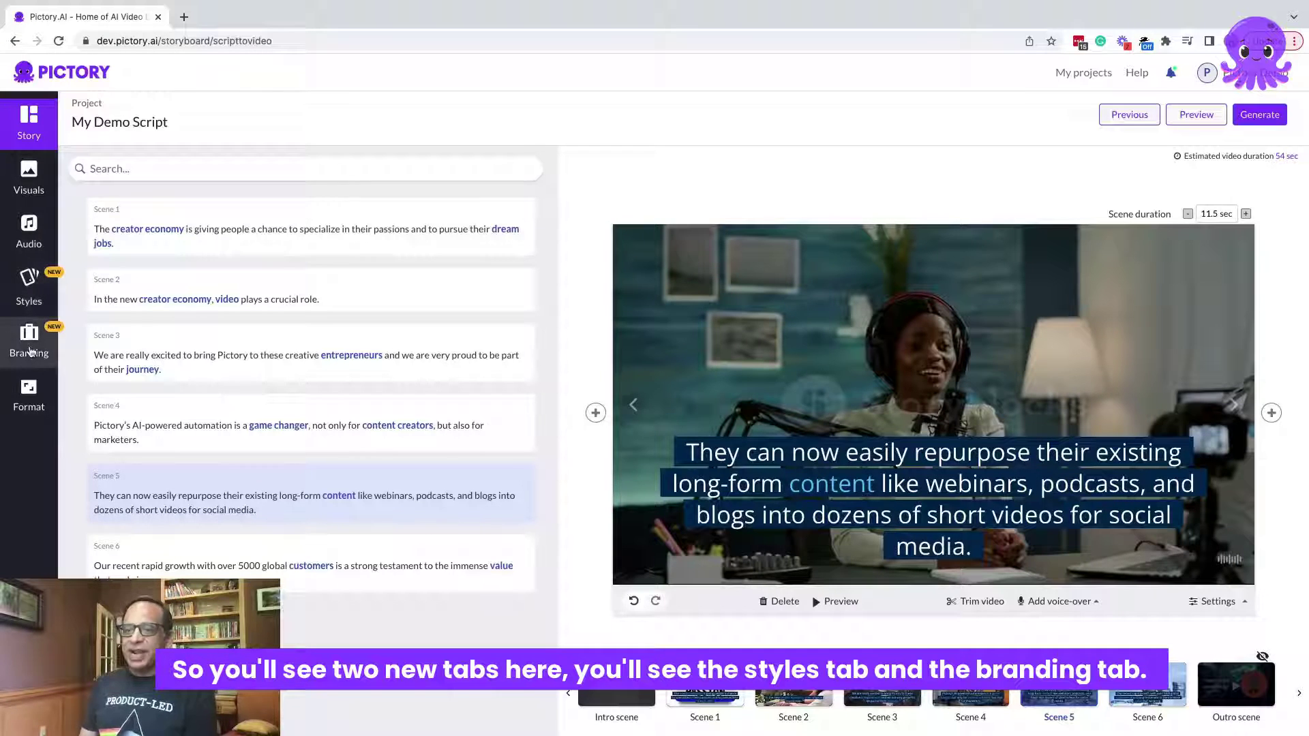
left_click(29, 294)
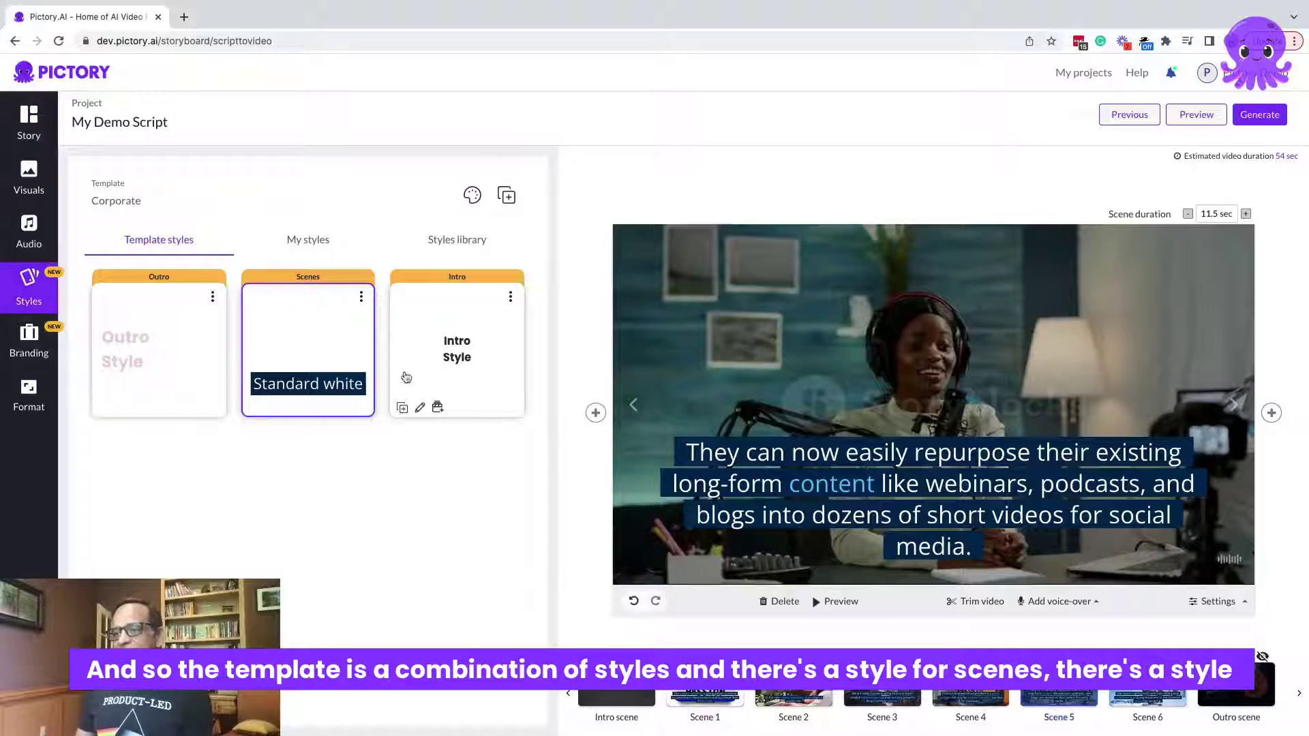
mouse_move(497, 377)
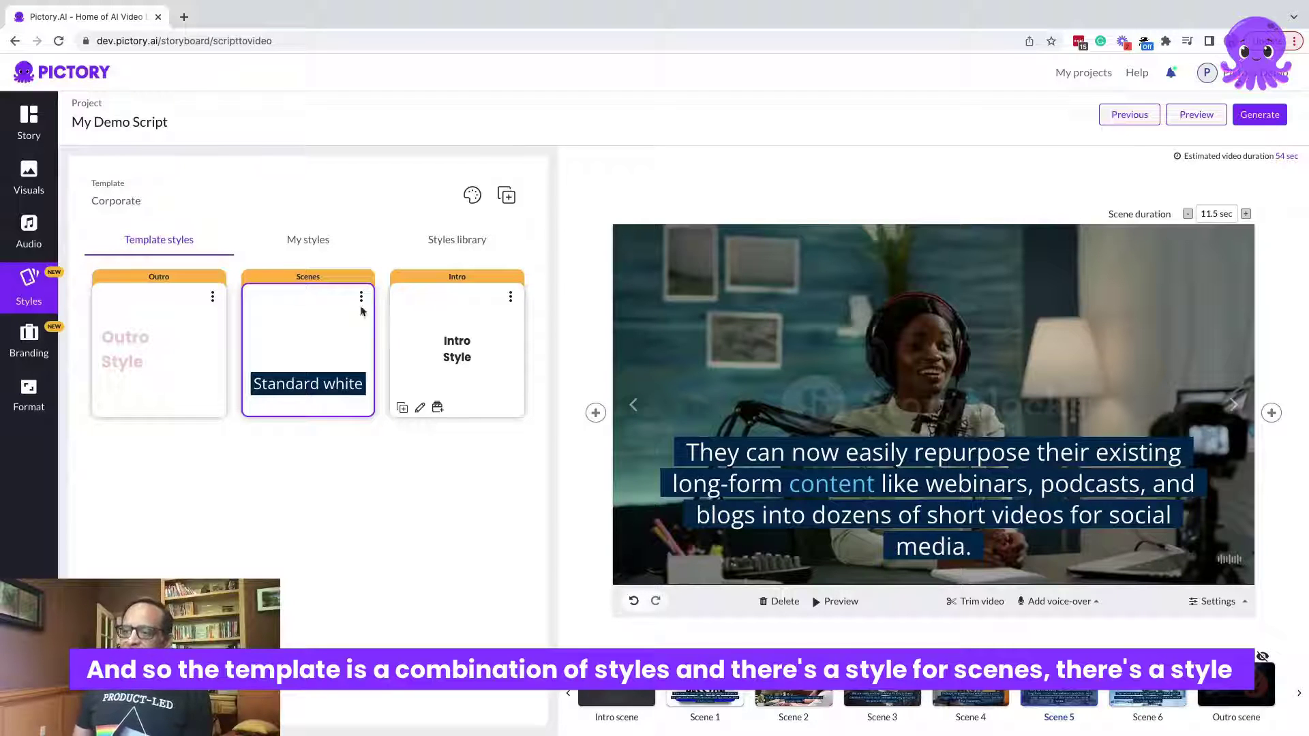
mouse_move(265, 314)
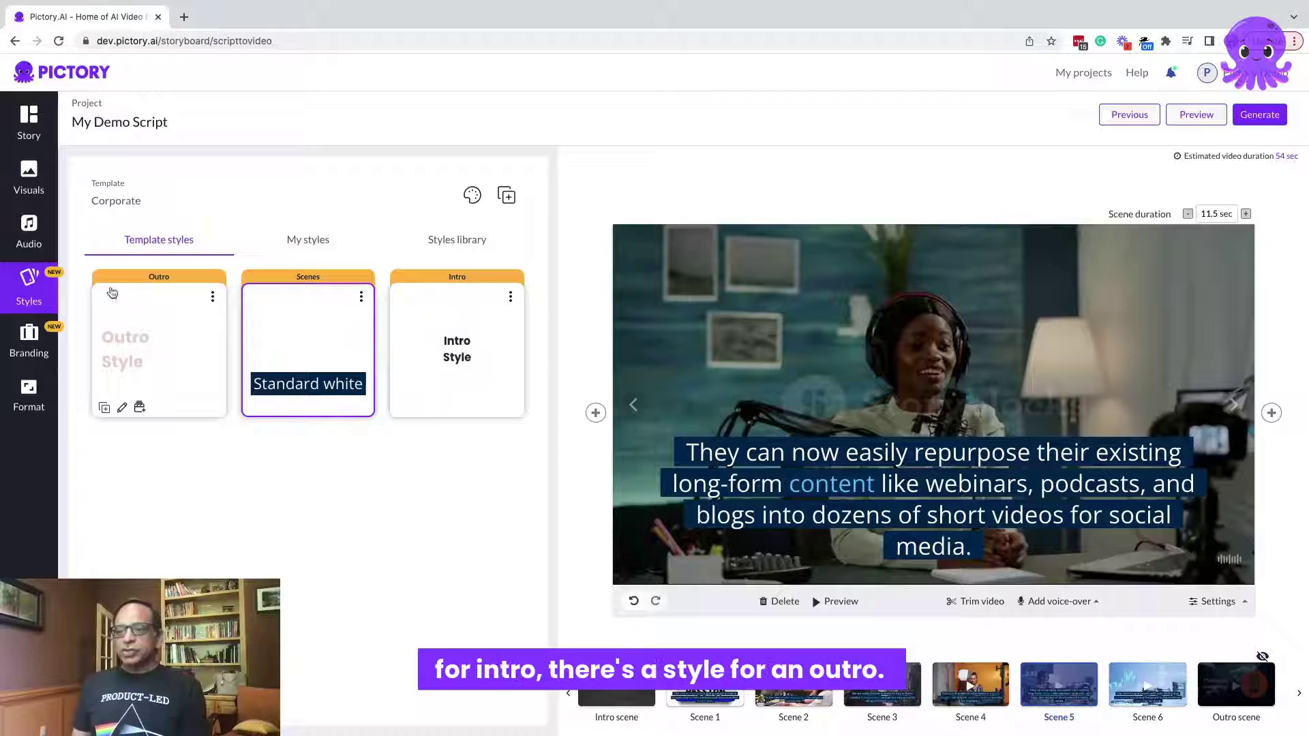
left_click(213, 296)
left_click(209, 361)
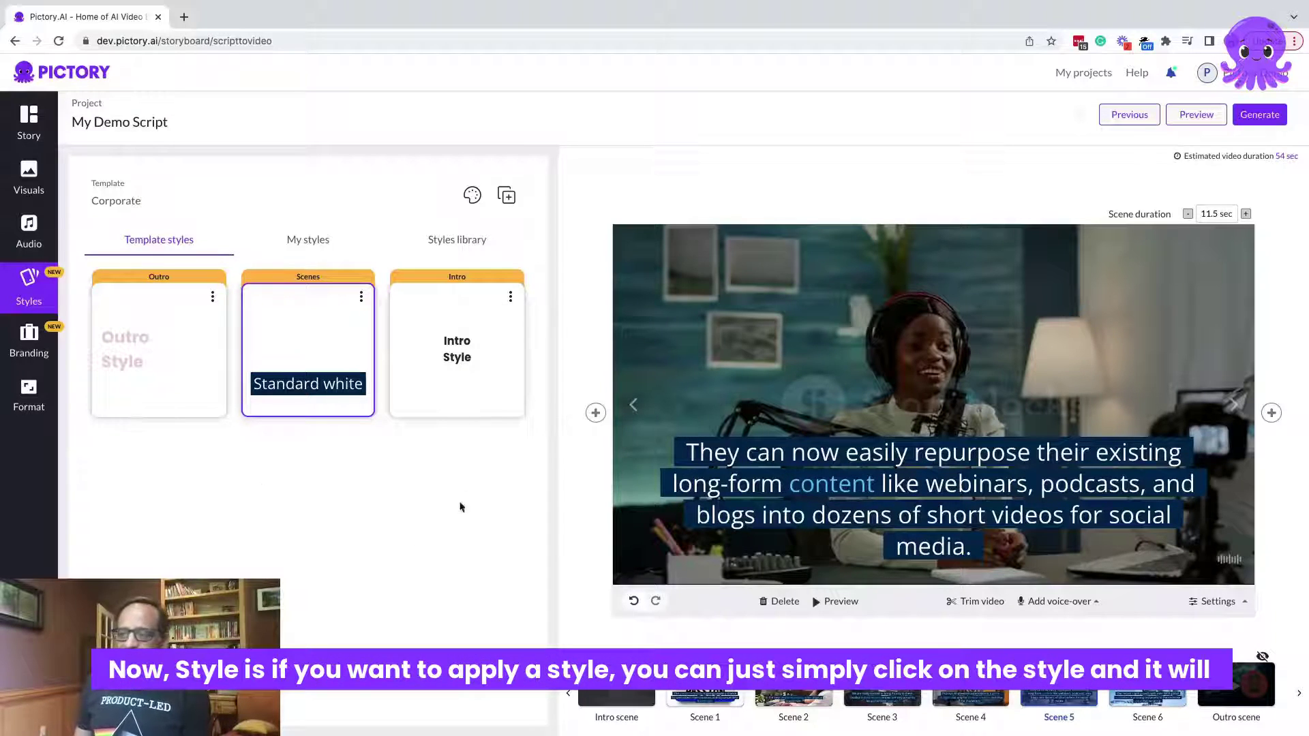
mouse_move(332, 418)
left_click(361, 296)
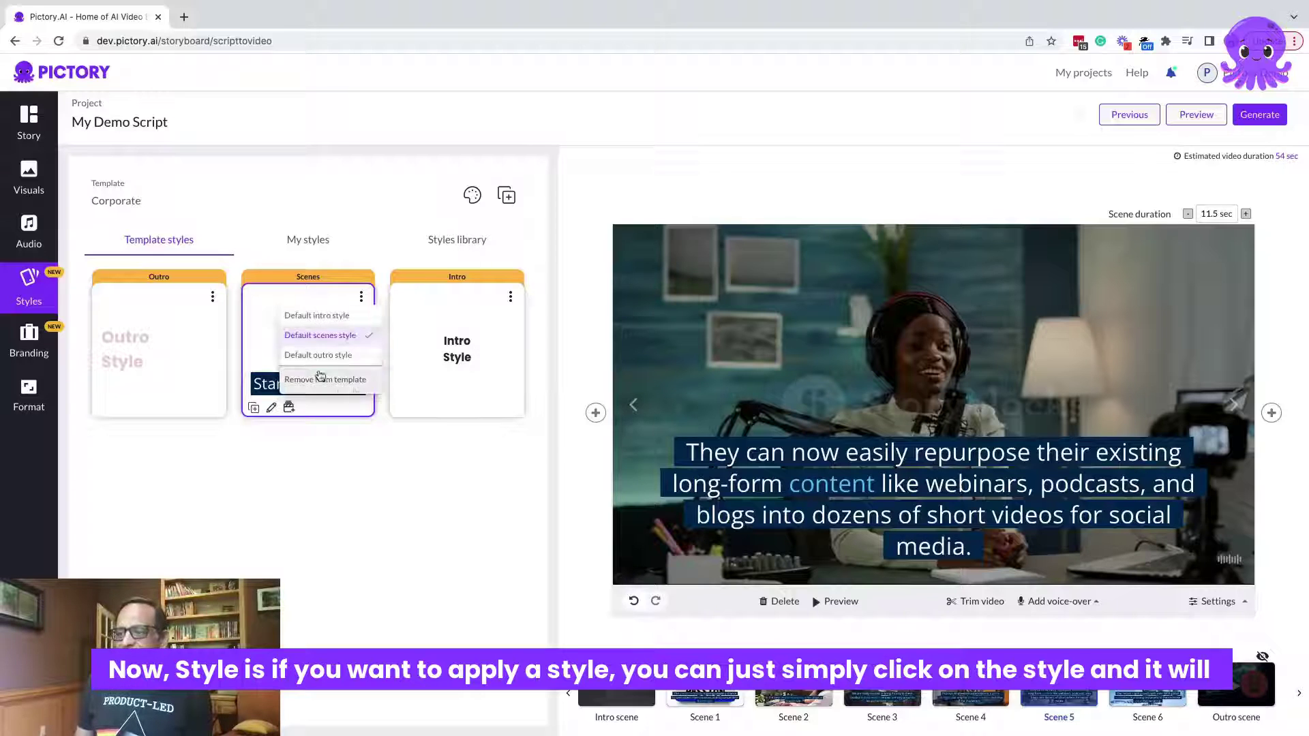
left_click(412, 334)
mouse_move(460, 346)
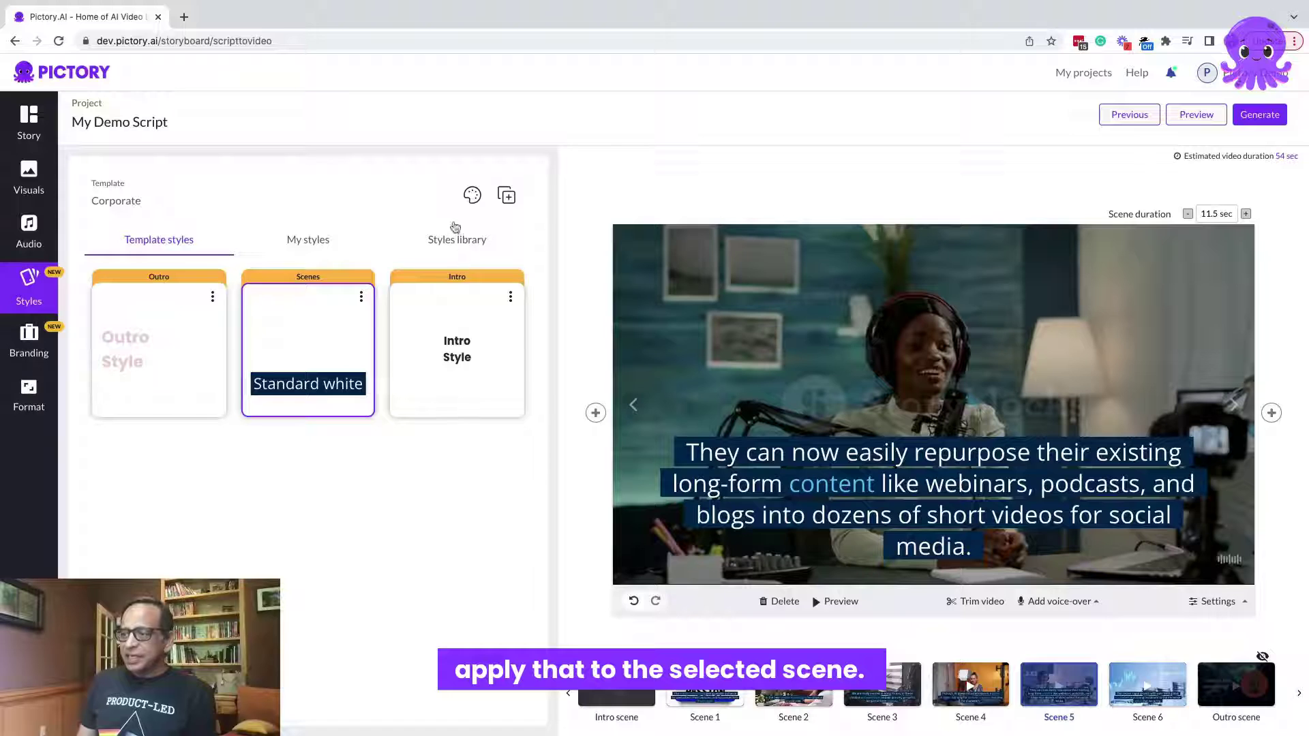
From the Styles library, try Thin yellow, then apply Red label to scene 5's captions.
left_click(457, 239)
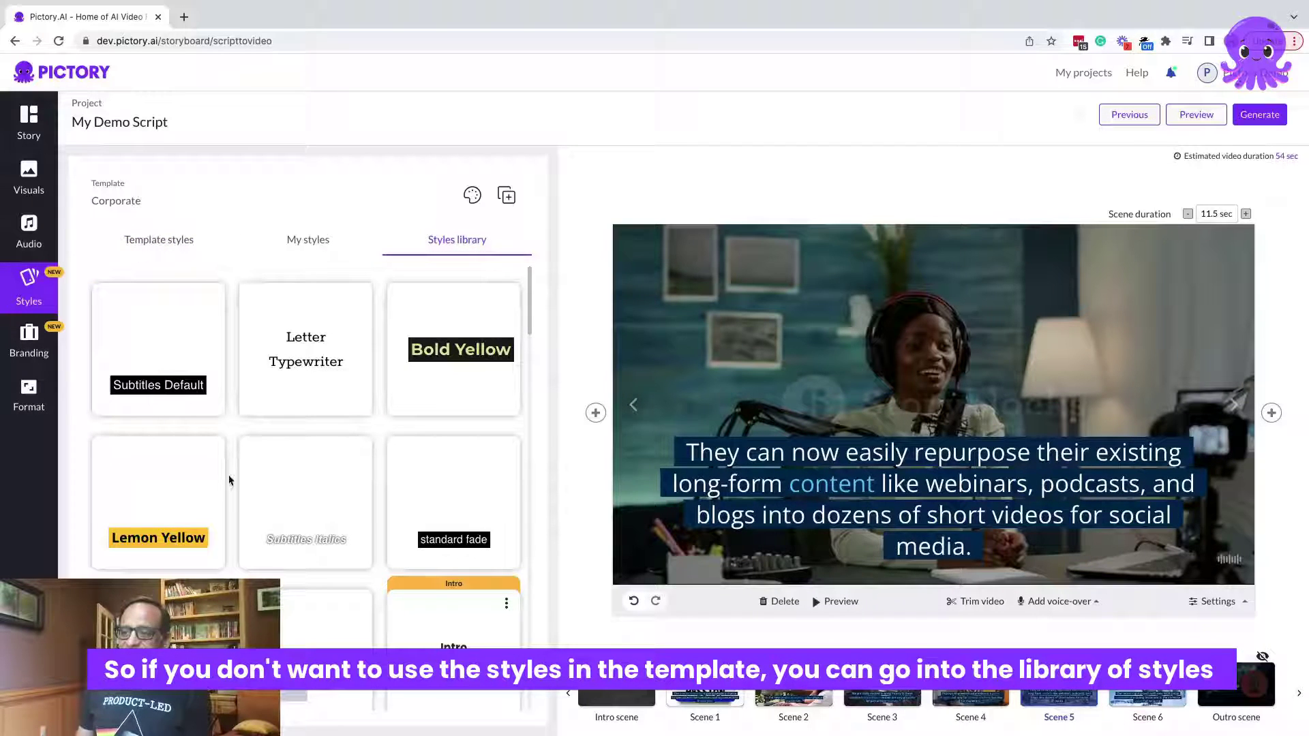
scroll(246, 532, "down", 2)
scroll(246, 532, "down", 5)
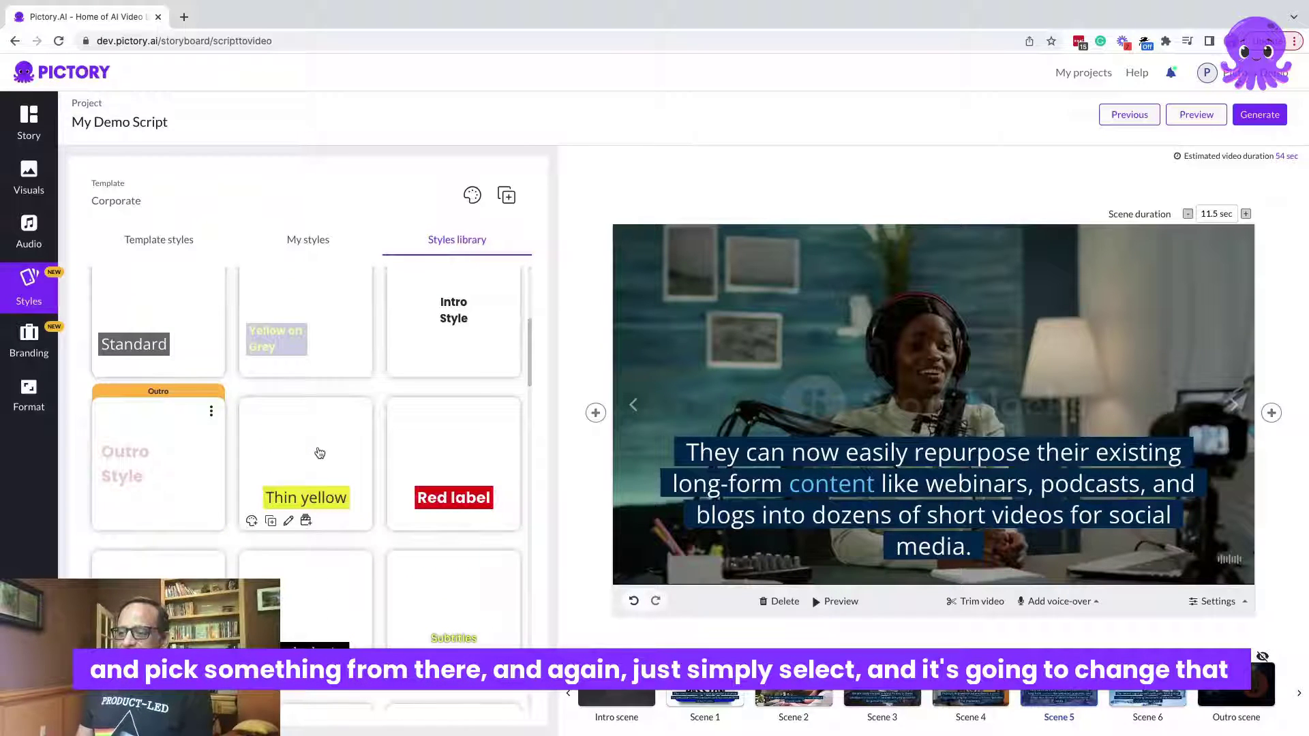
left_click(319, 453)
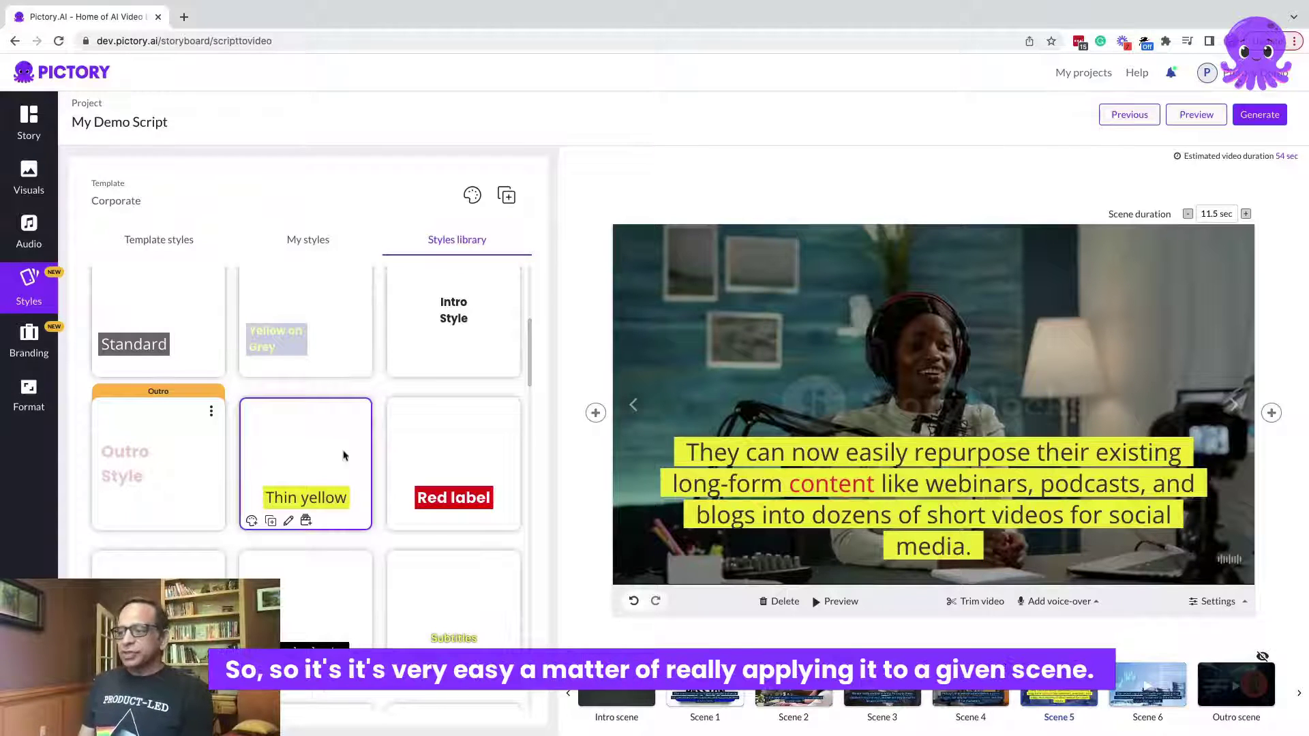
left_click(459, 468)
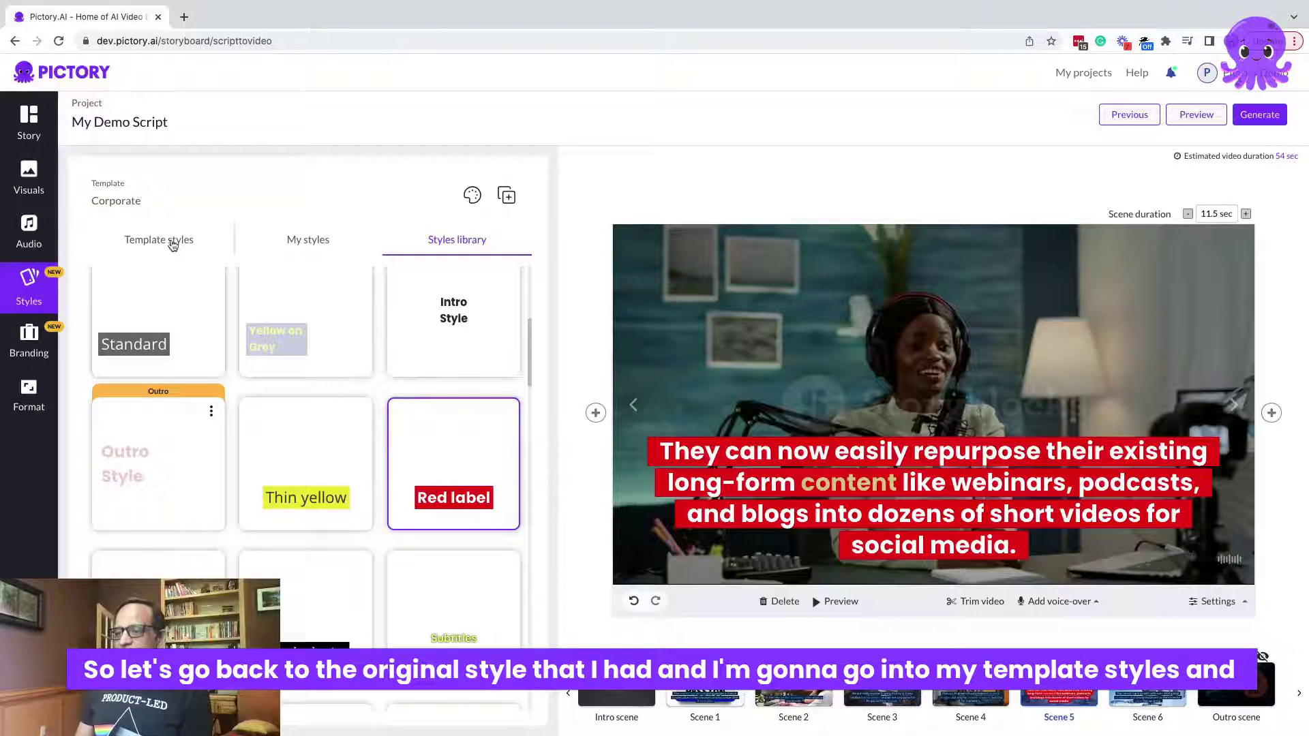
scroll(184, 517, "down", 6)
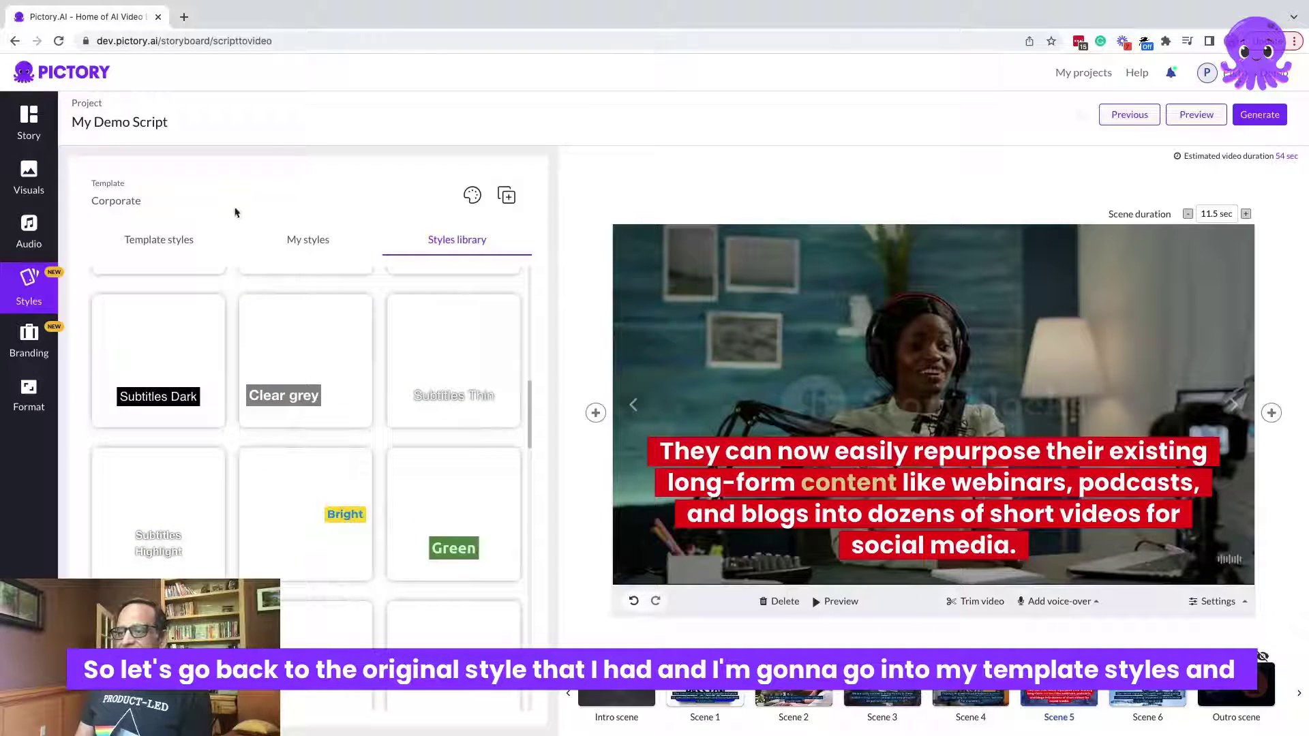
Reapply the template's Standard white style to scene 5's captions for editing.
left_click(178, 239)
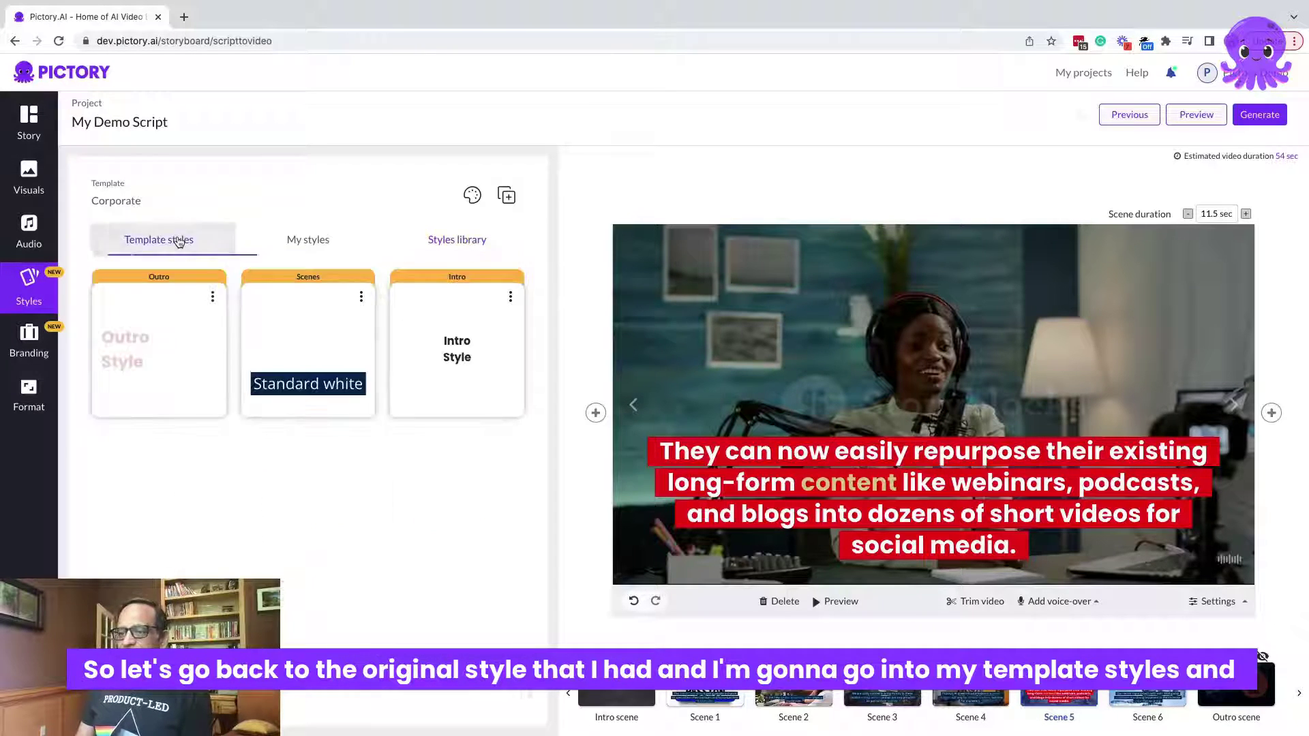
left_click(314, 352)
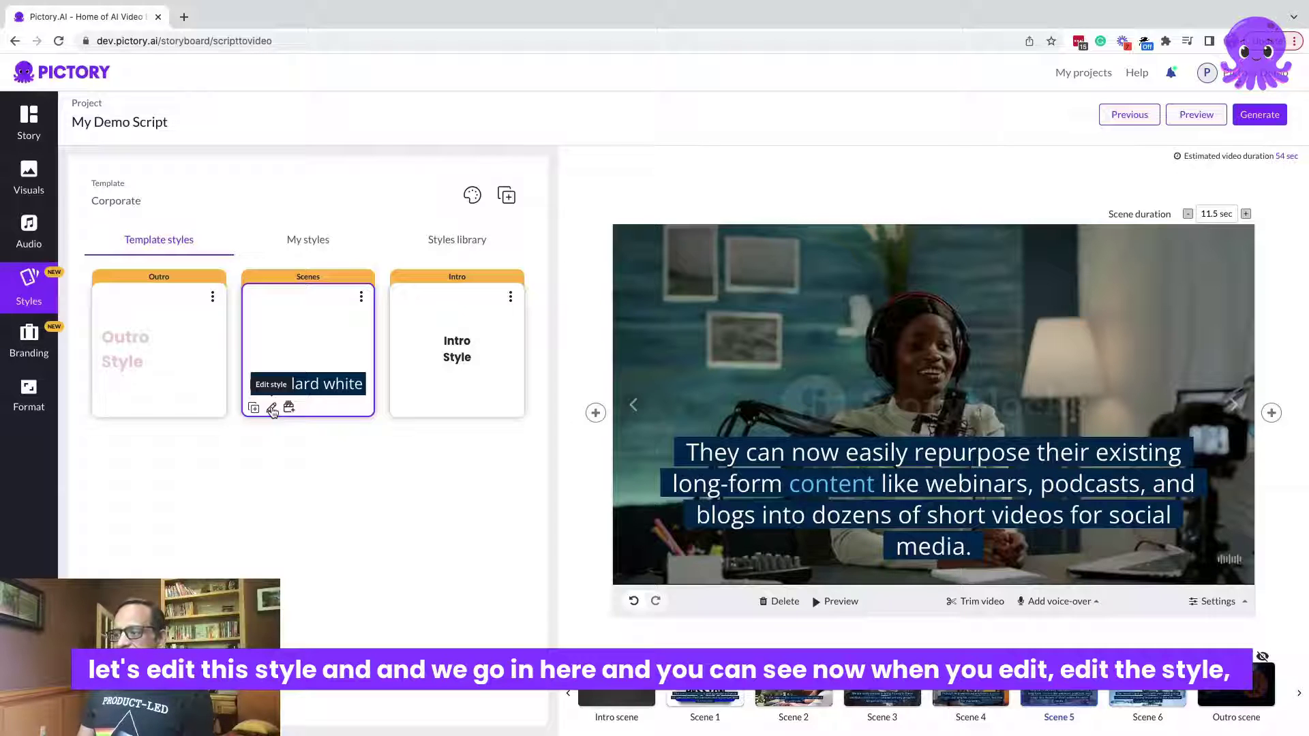
left_click(272, 410)
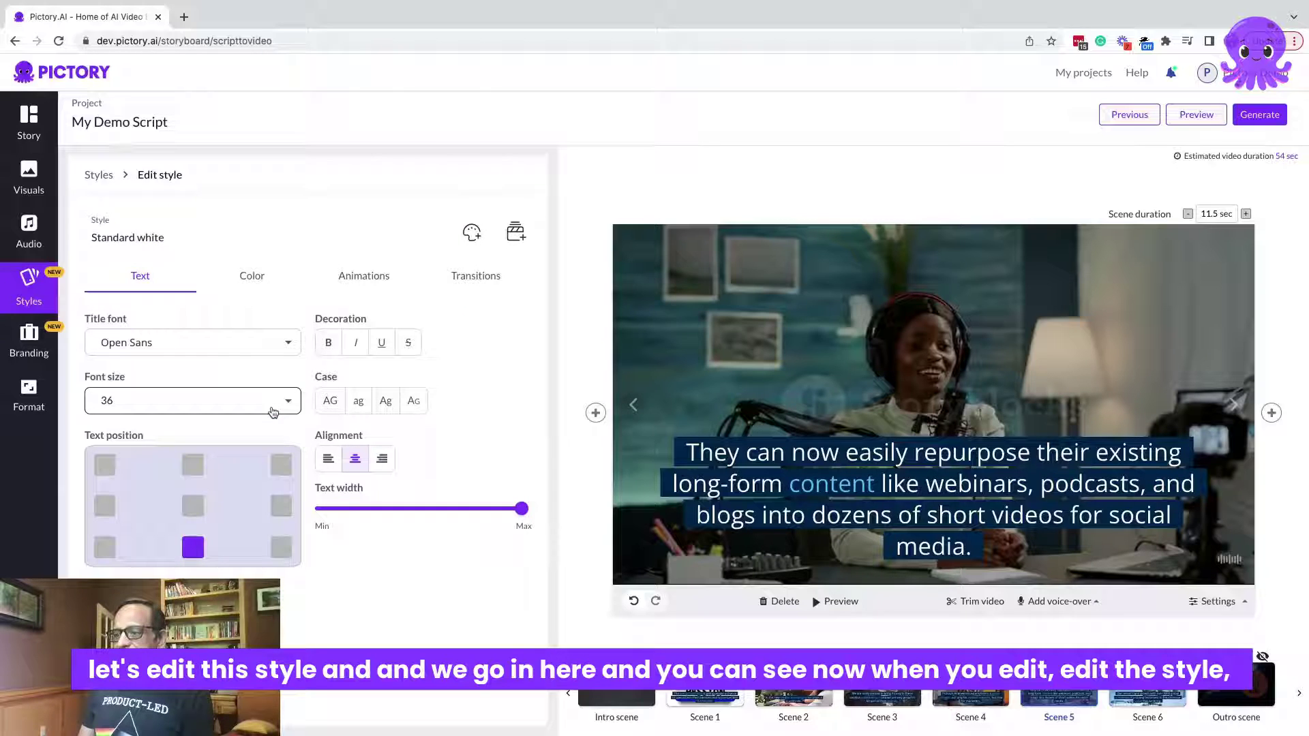
Make the caption text upper case and centre it in the middle of the frame.
left_click(330, 402)
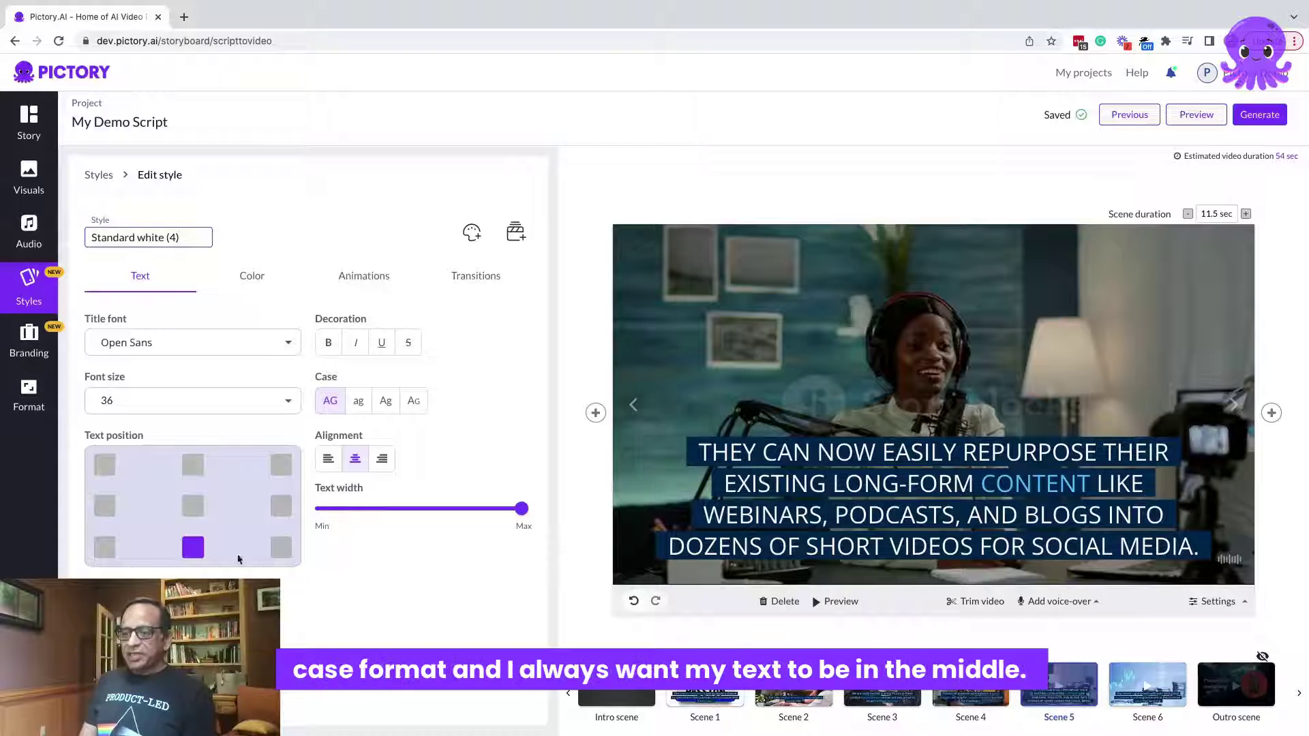
left_click(191, 507)
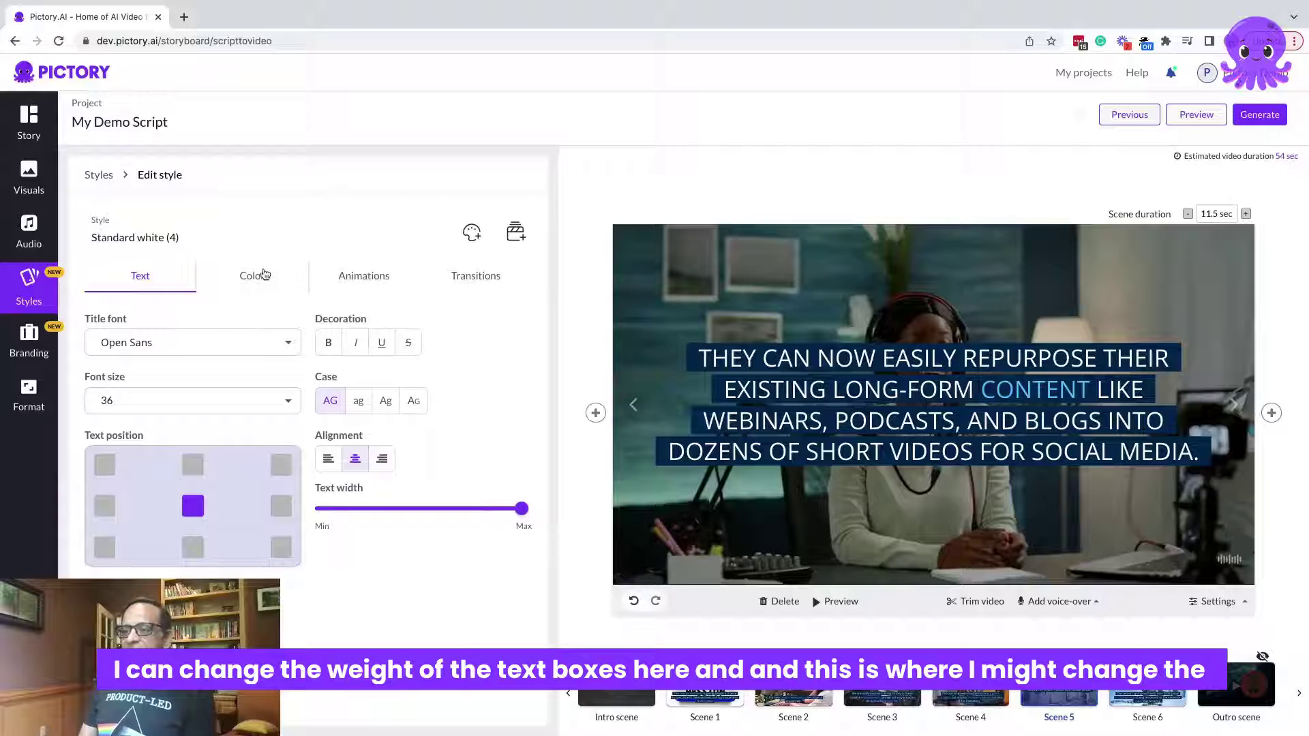
left_click(263, 274)
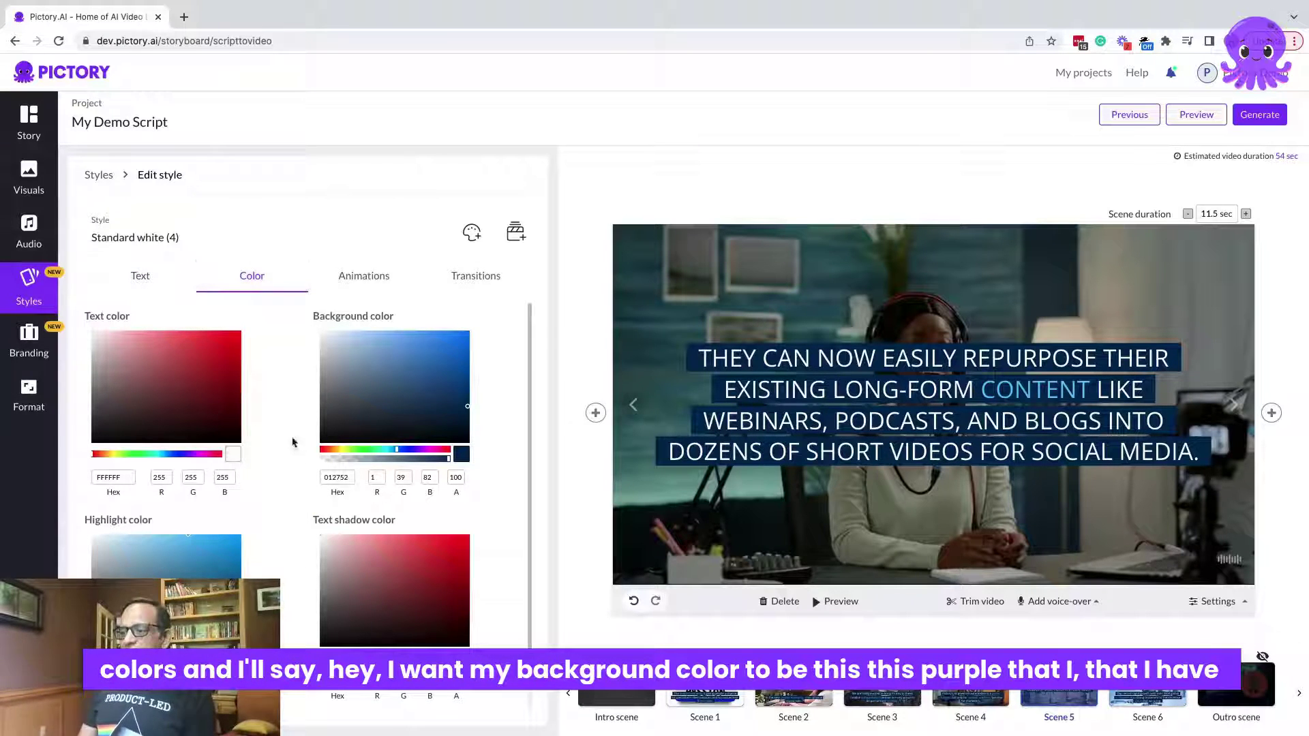
Set the caption background colour to hex 822DFF.
double_click(343, 476)
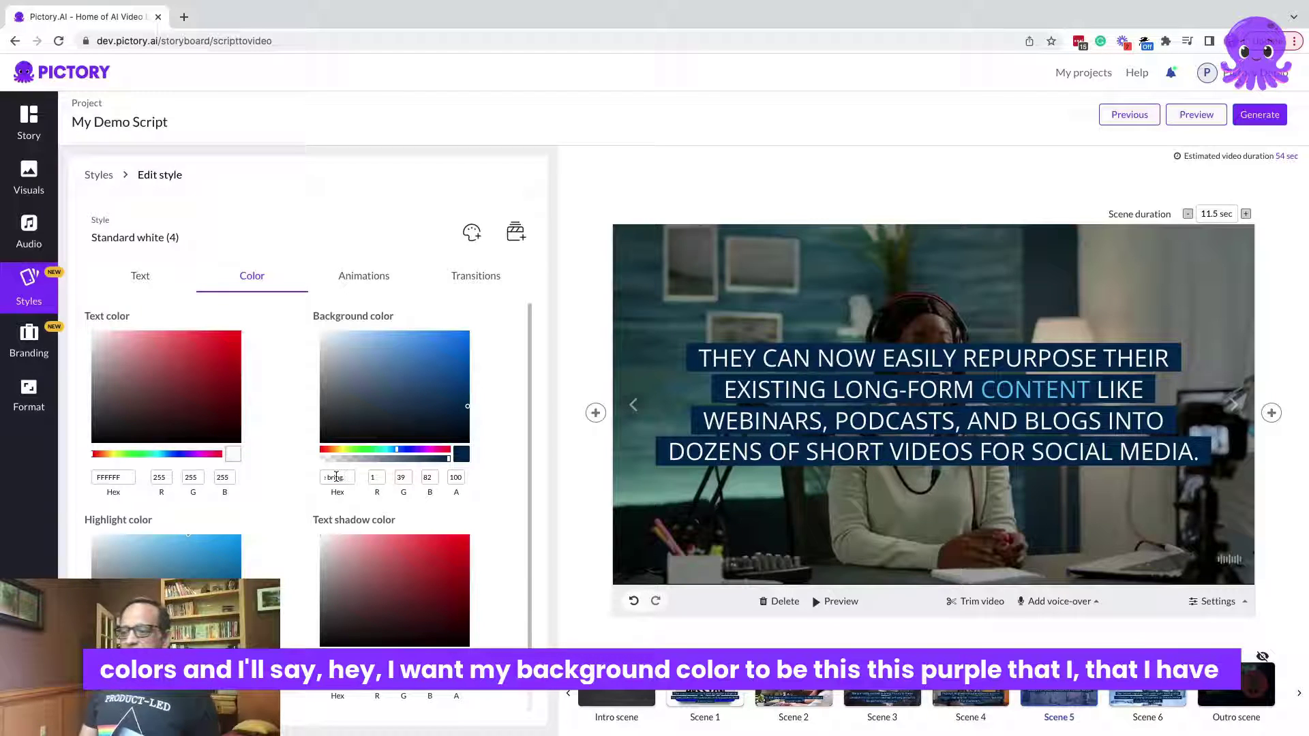
key("BackSpace")
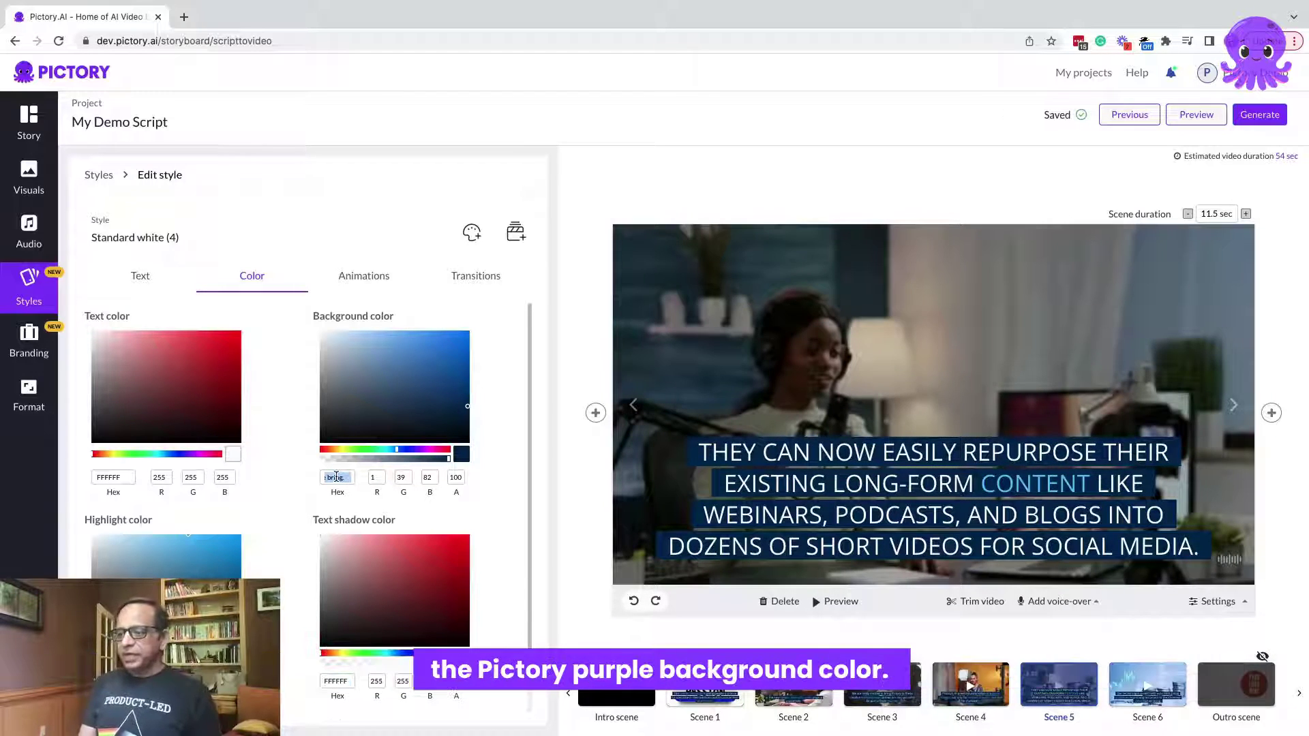
type("822DFF")
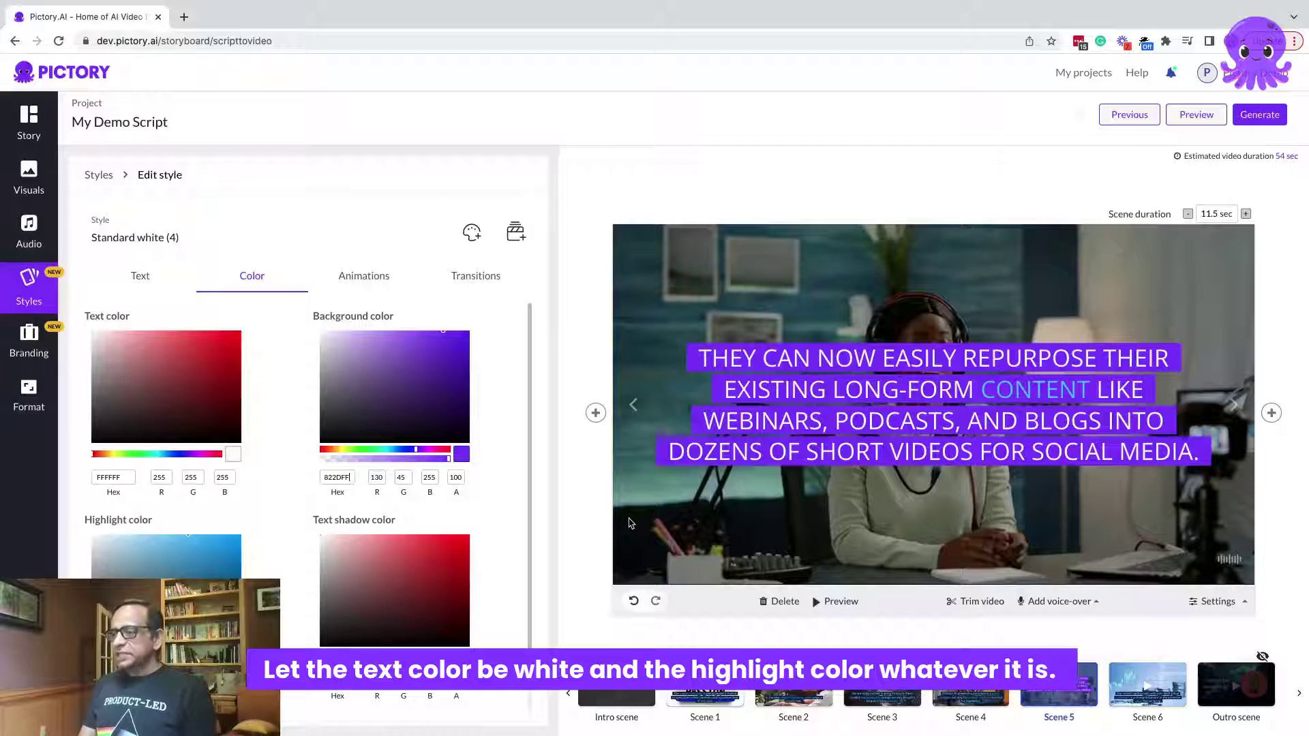
left_click(363, 279)
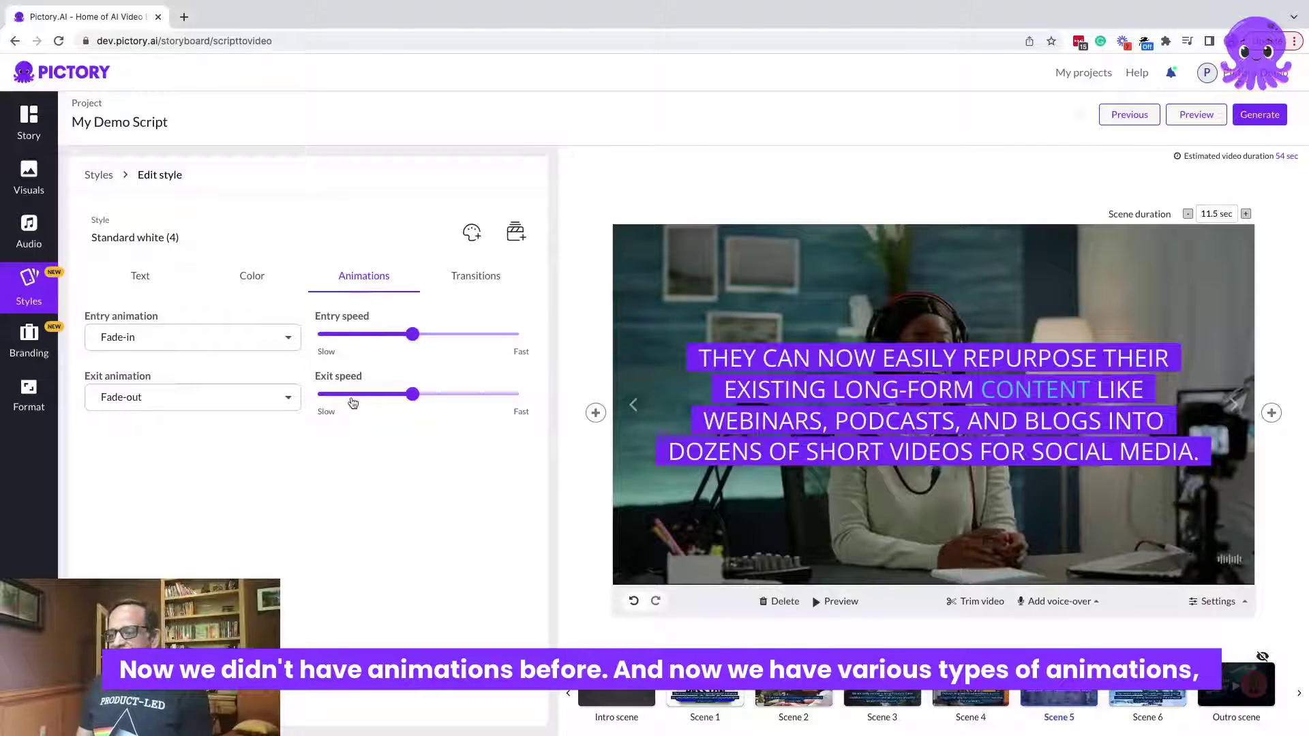
Use a Typewriter entry and Fade-out exit, with both animation speeds pushed toward Fast.
left_click(226, 348)
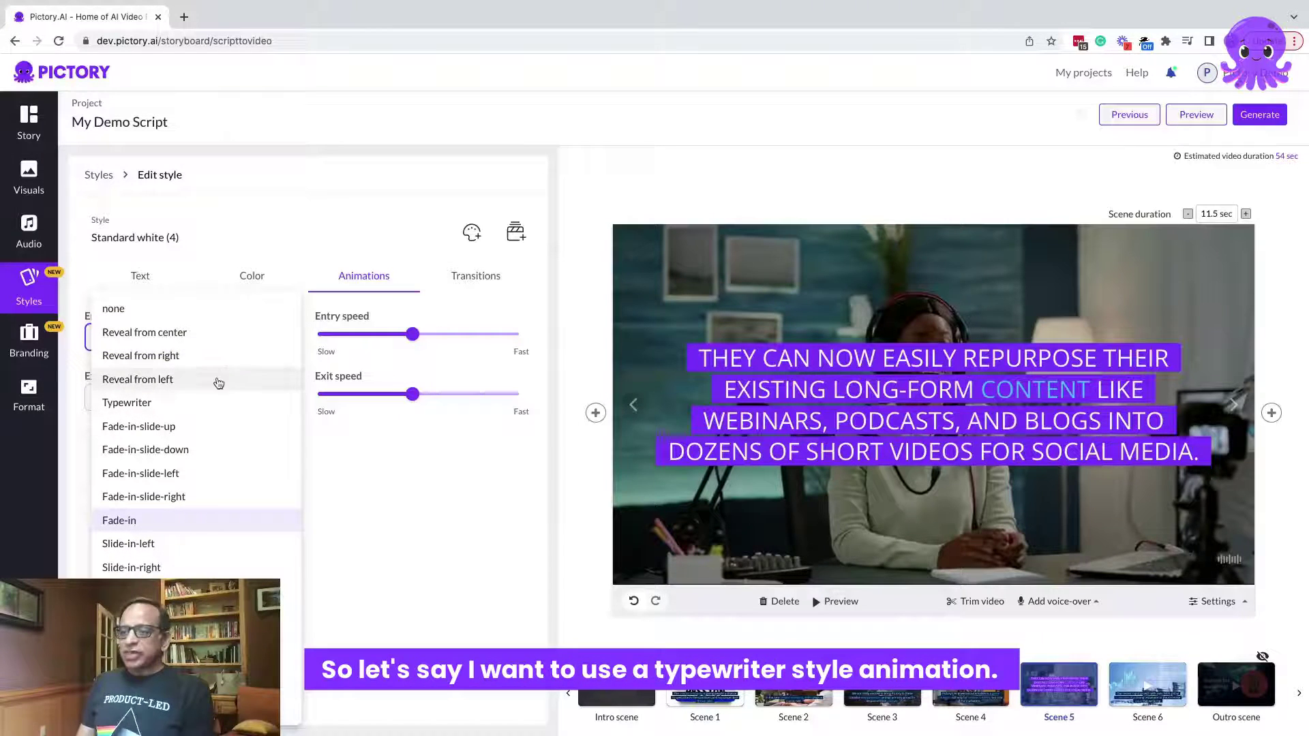
left_click(214, 401)
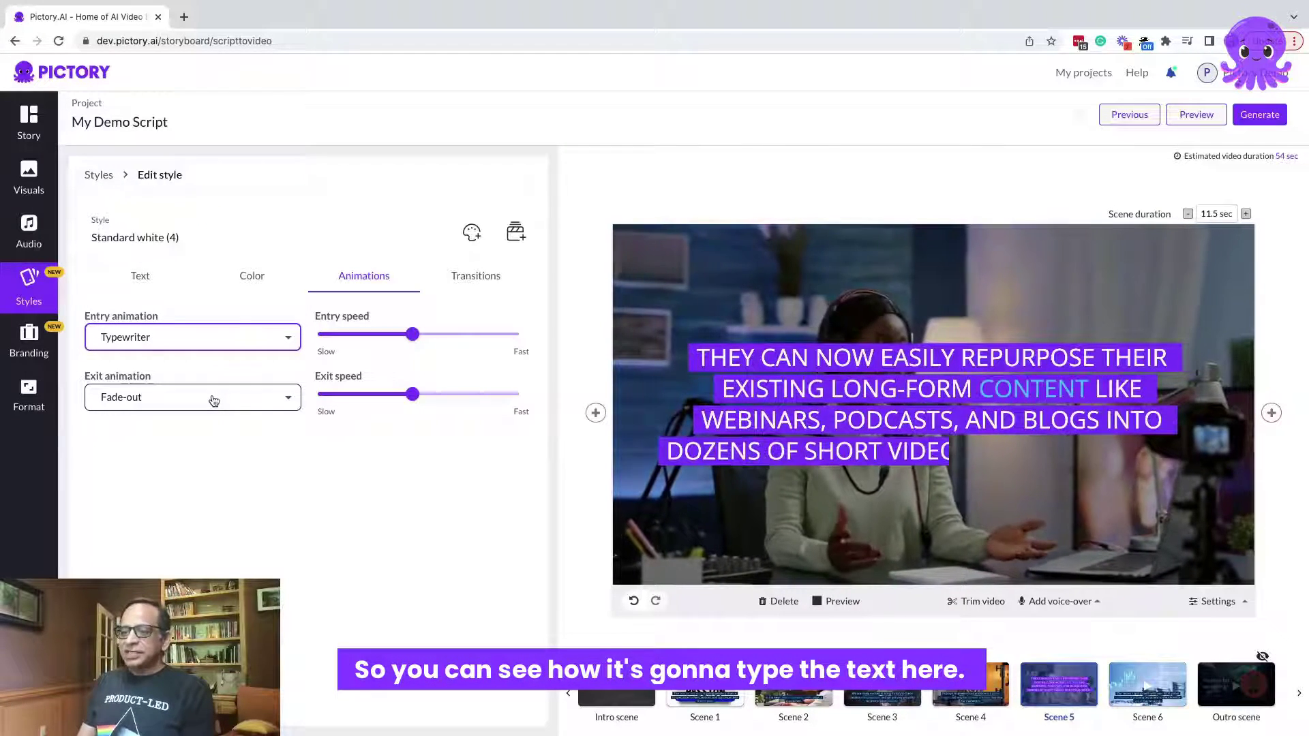
left_click(208, 403)
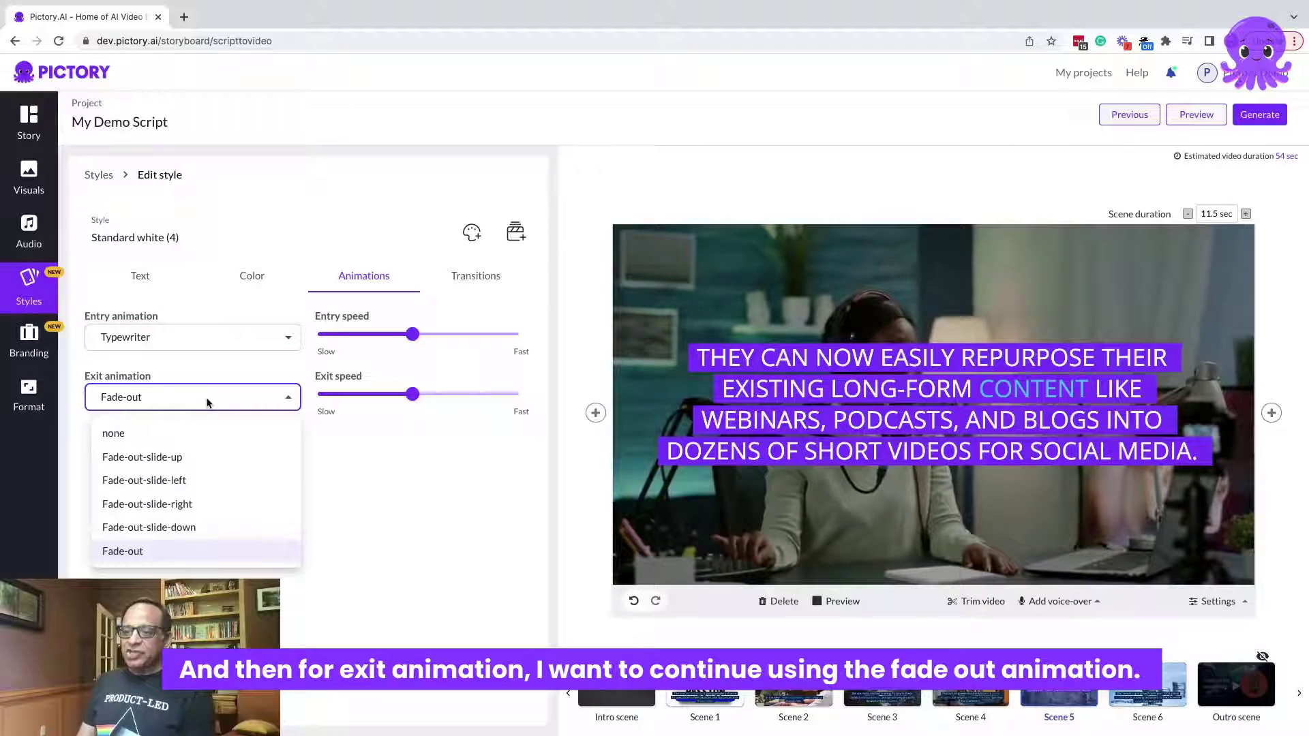
left_click(149, 558)
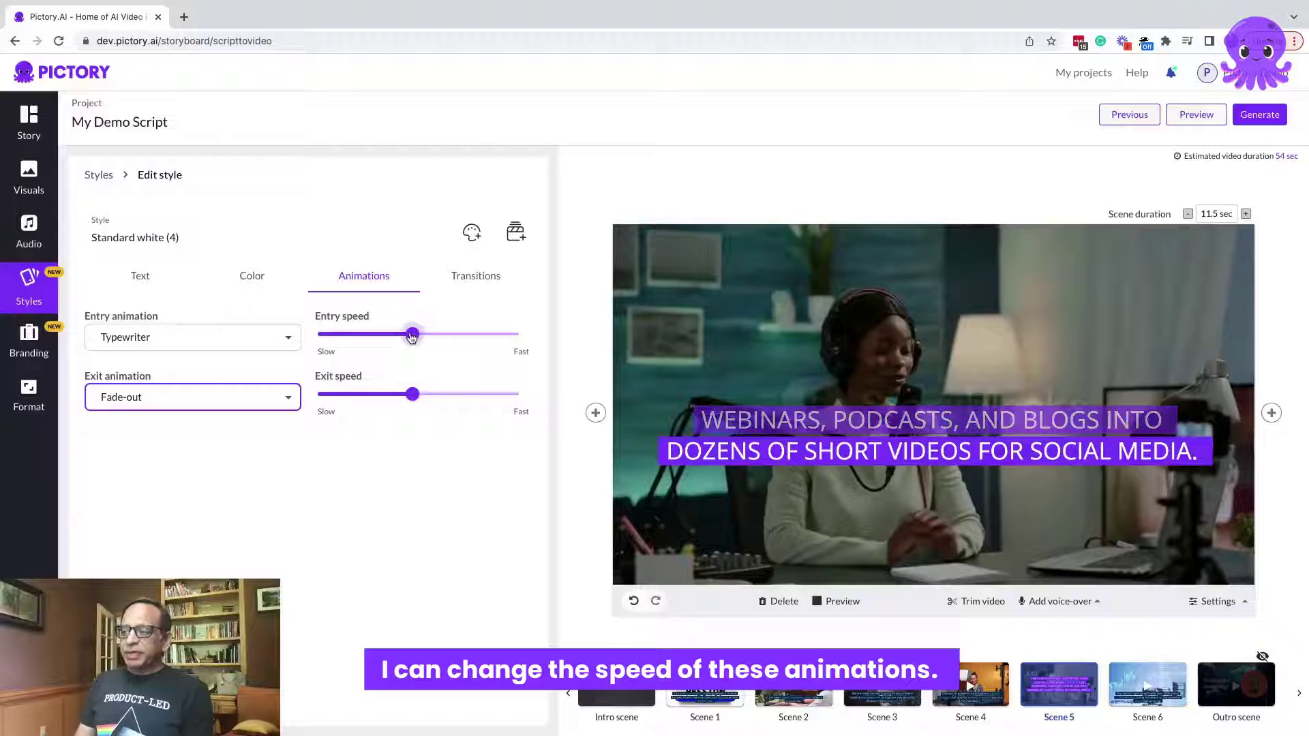
left_click_drag(416, 338, 442, 341)
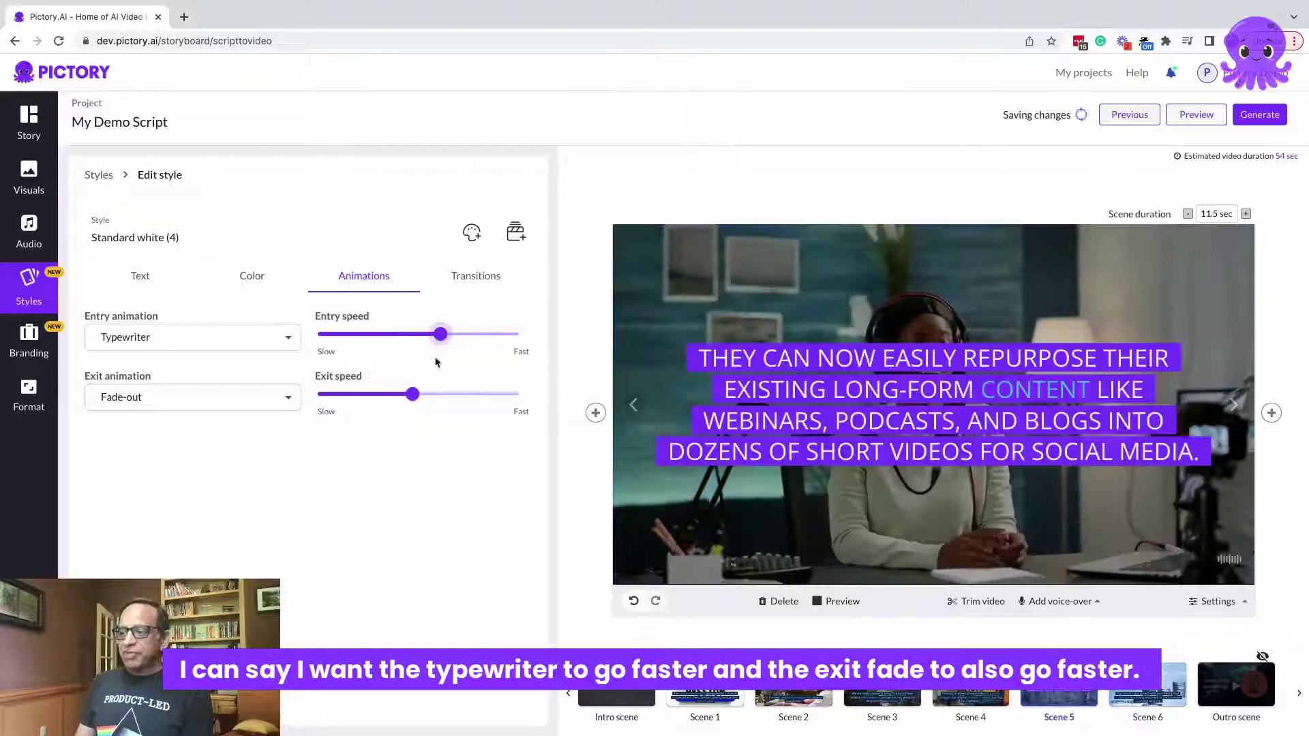
left_click_drag(414, 395, 455, 407)
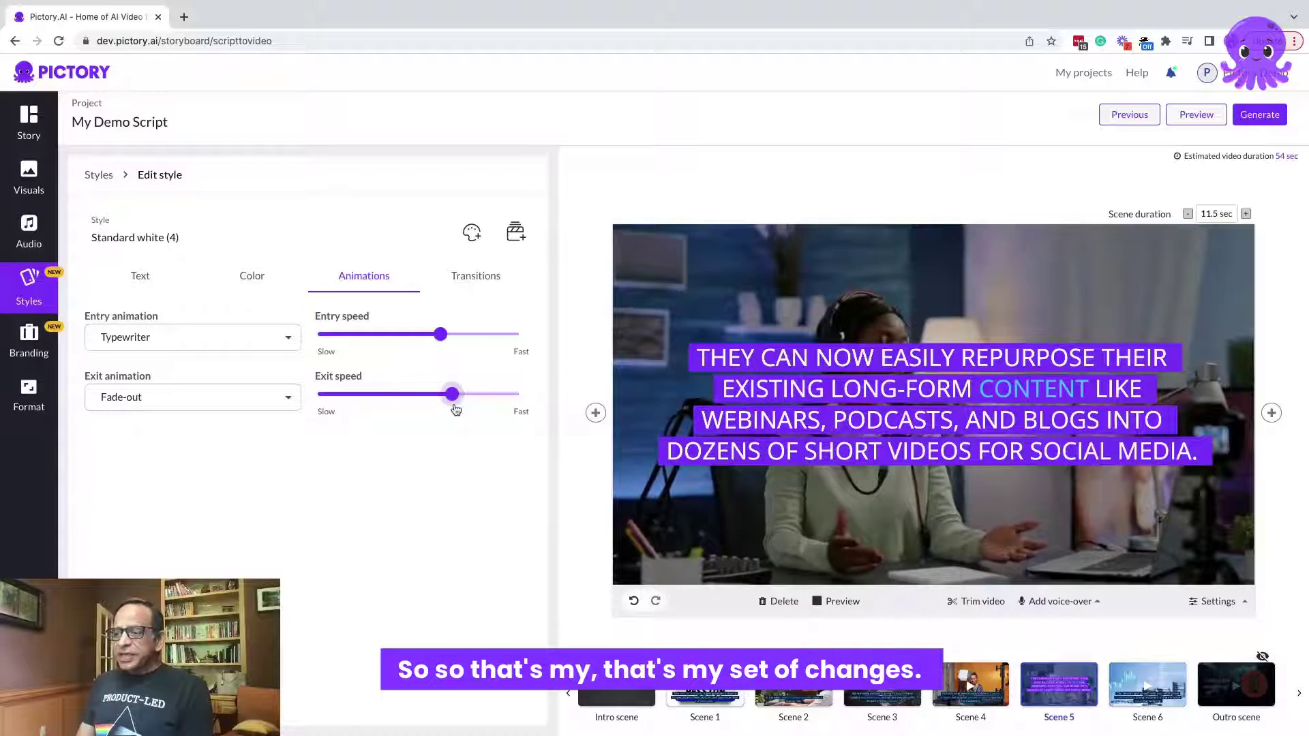
left_click(247, 282)
Rename the caption style from Standard white (4) to 'Vikram Style'.
left_click(138, 280)
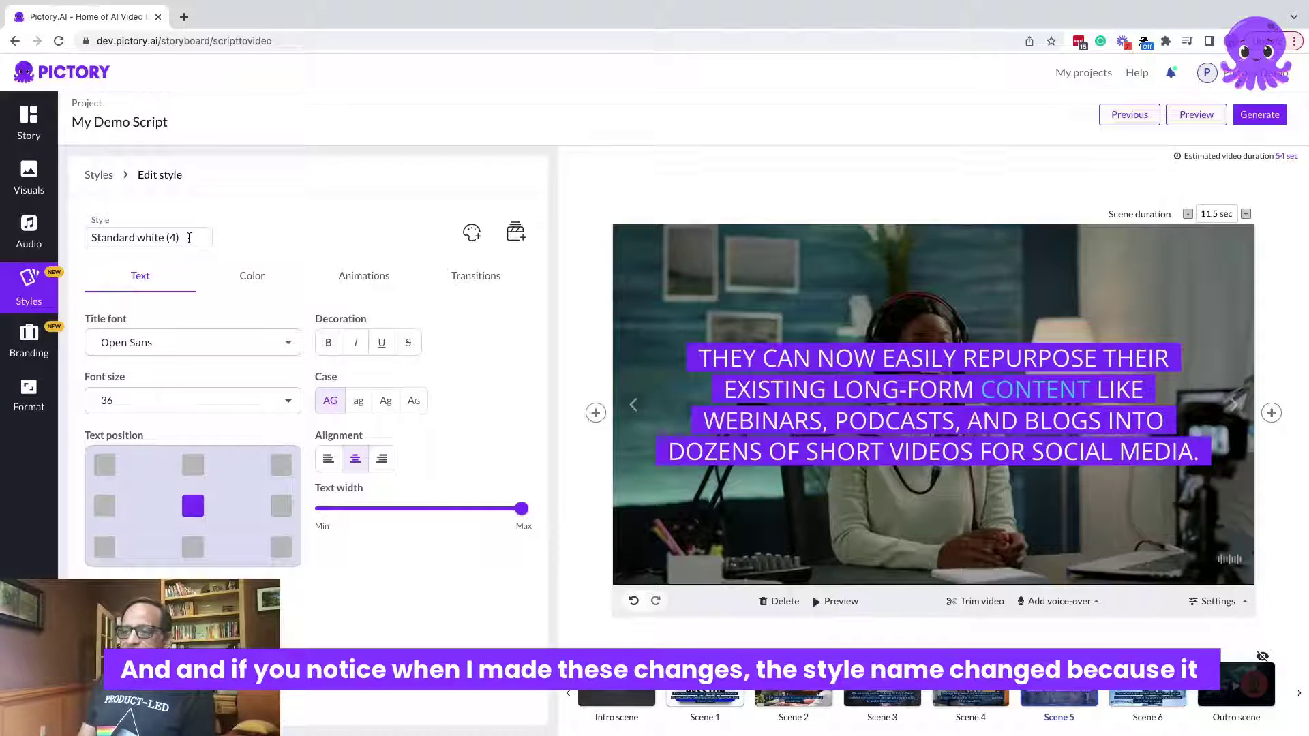
left_click(189, 238)
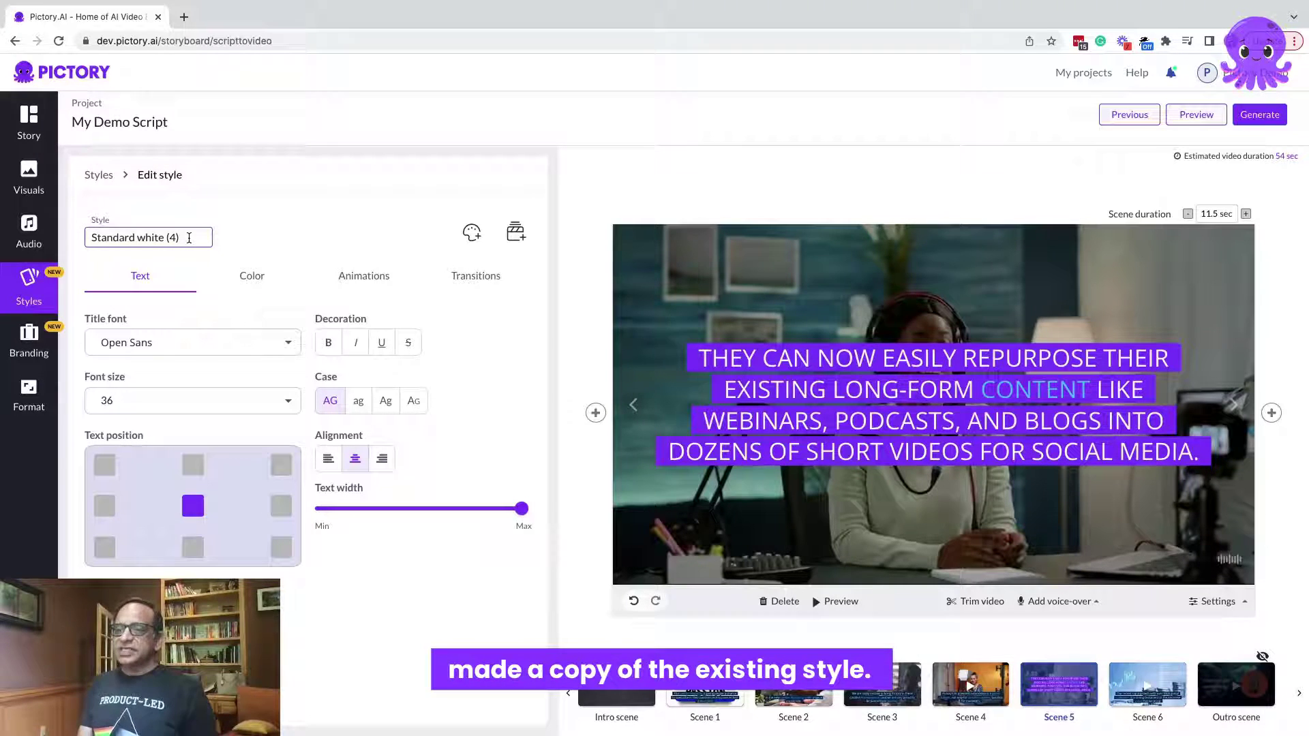
key("BackSpace")
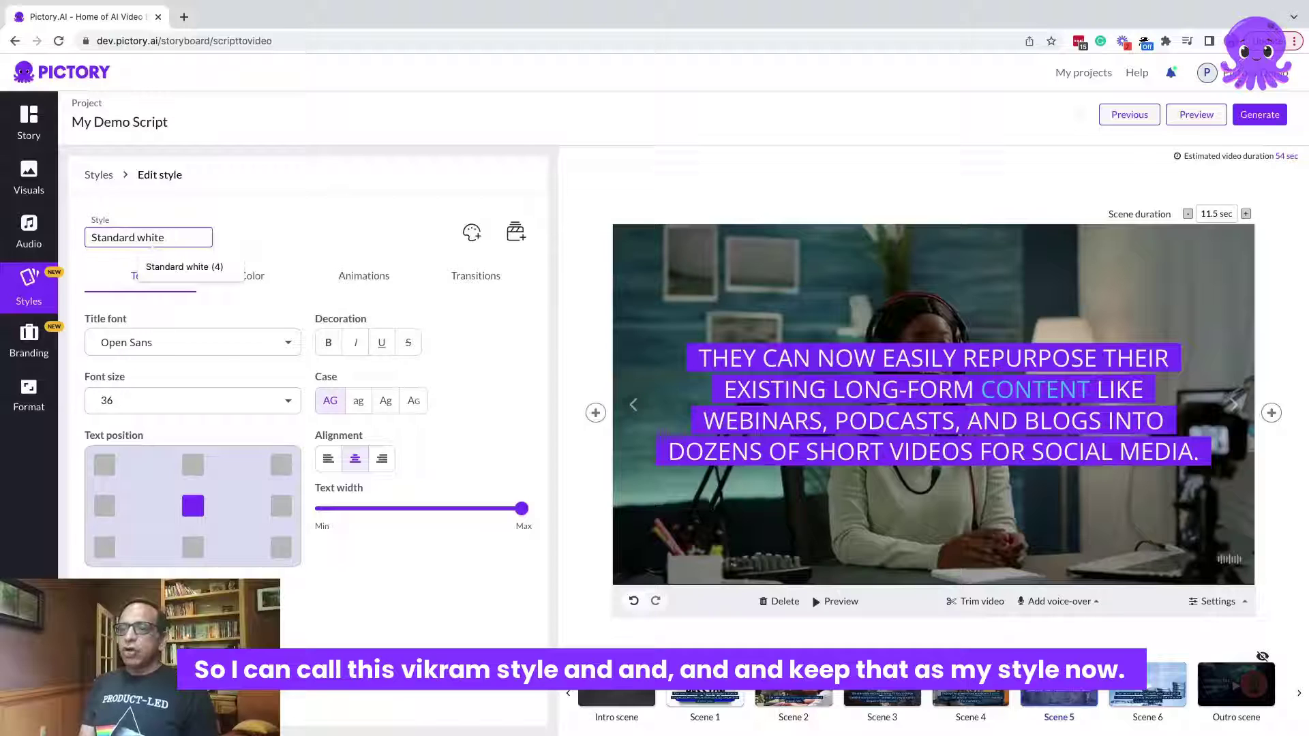
key("BackSpace")
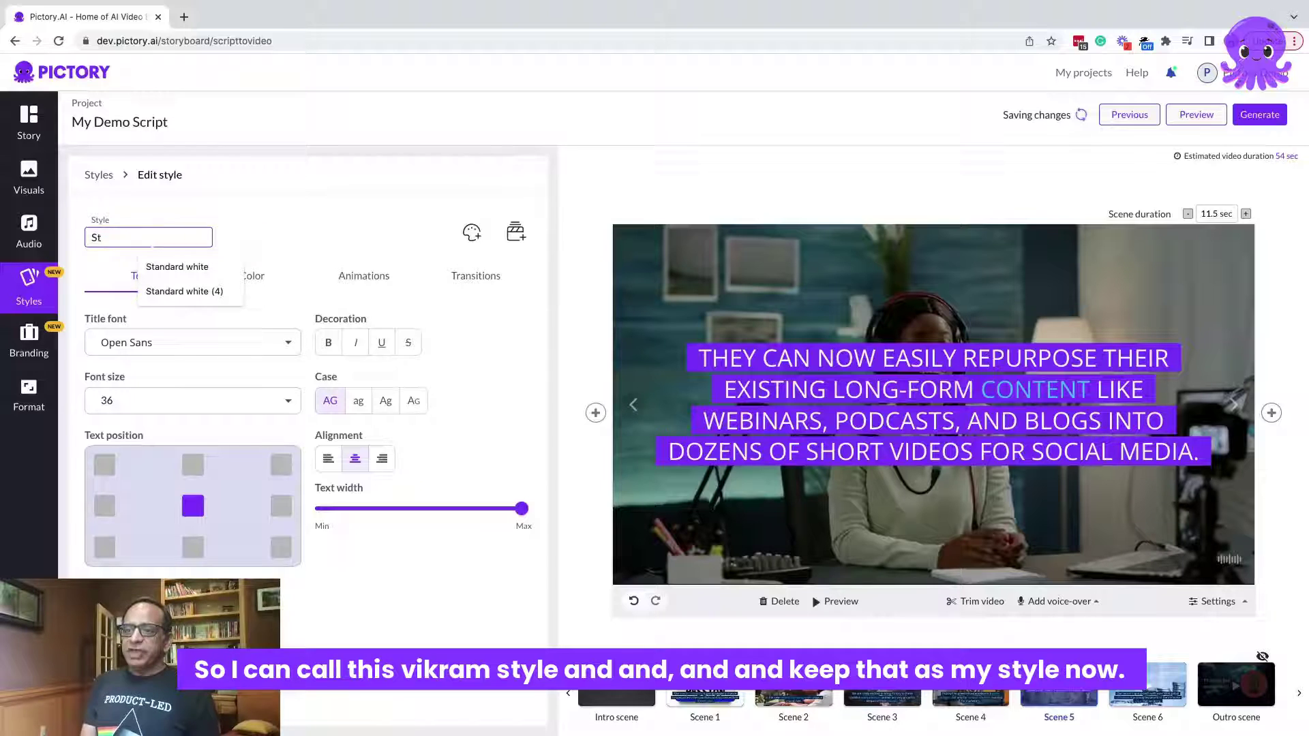
key("BackSpace")
key("BackSpace")
type("Vikram Style")
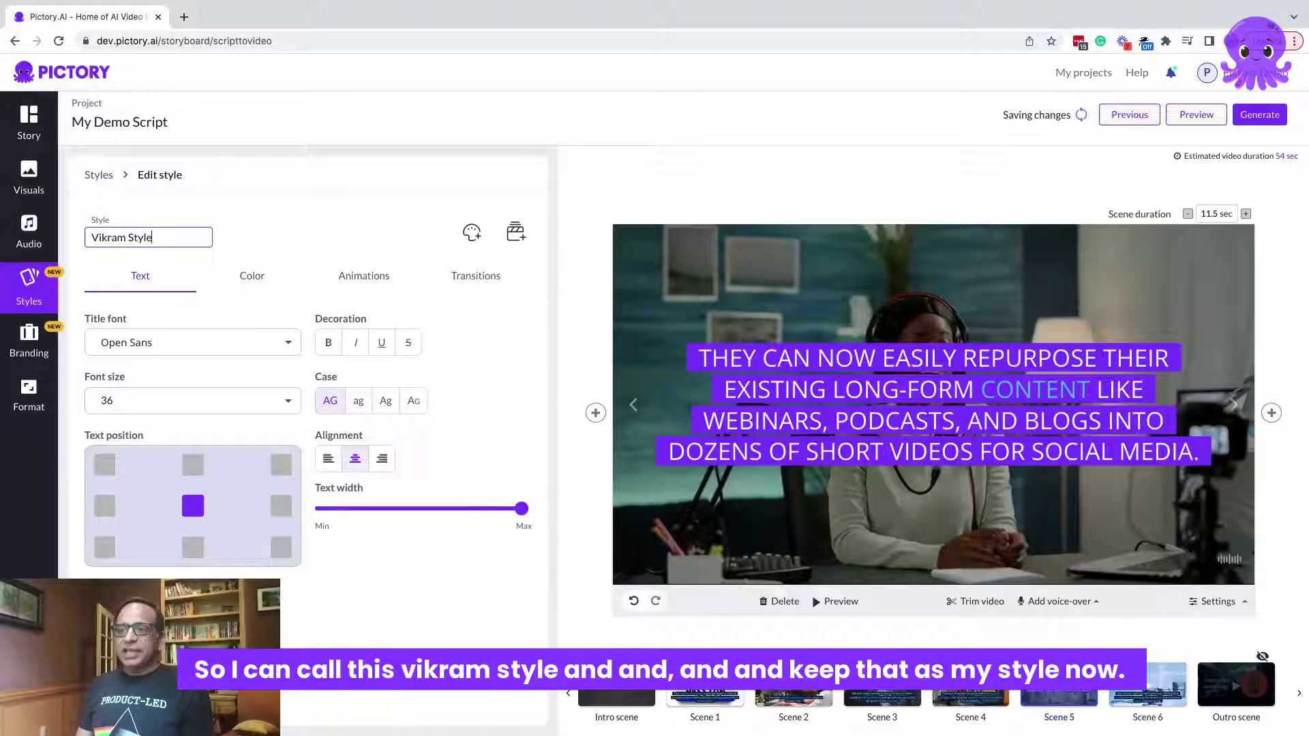
left_click(292, 215)
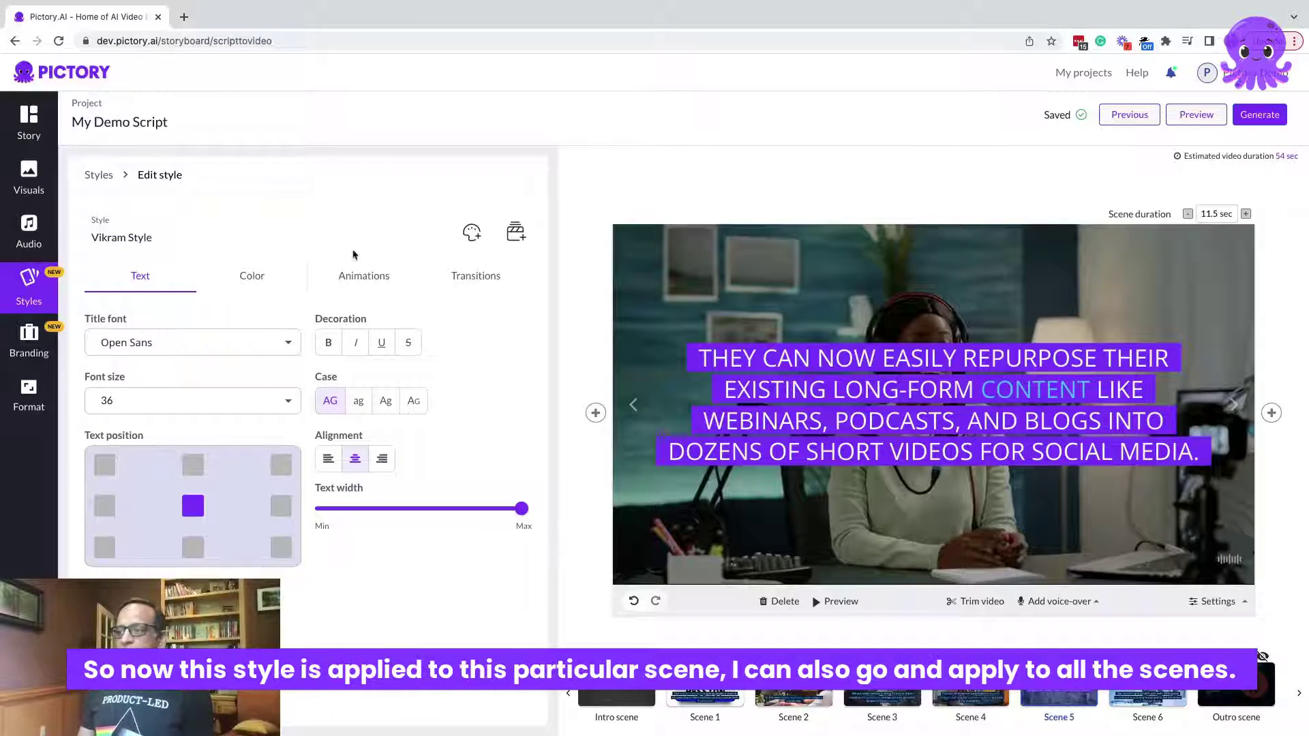
mouse_move(975, 409)
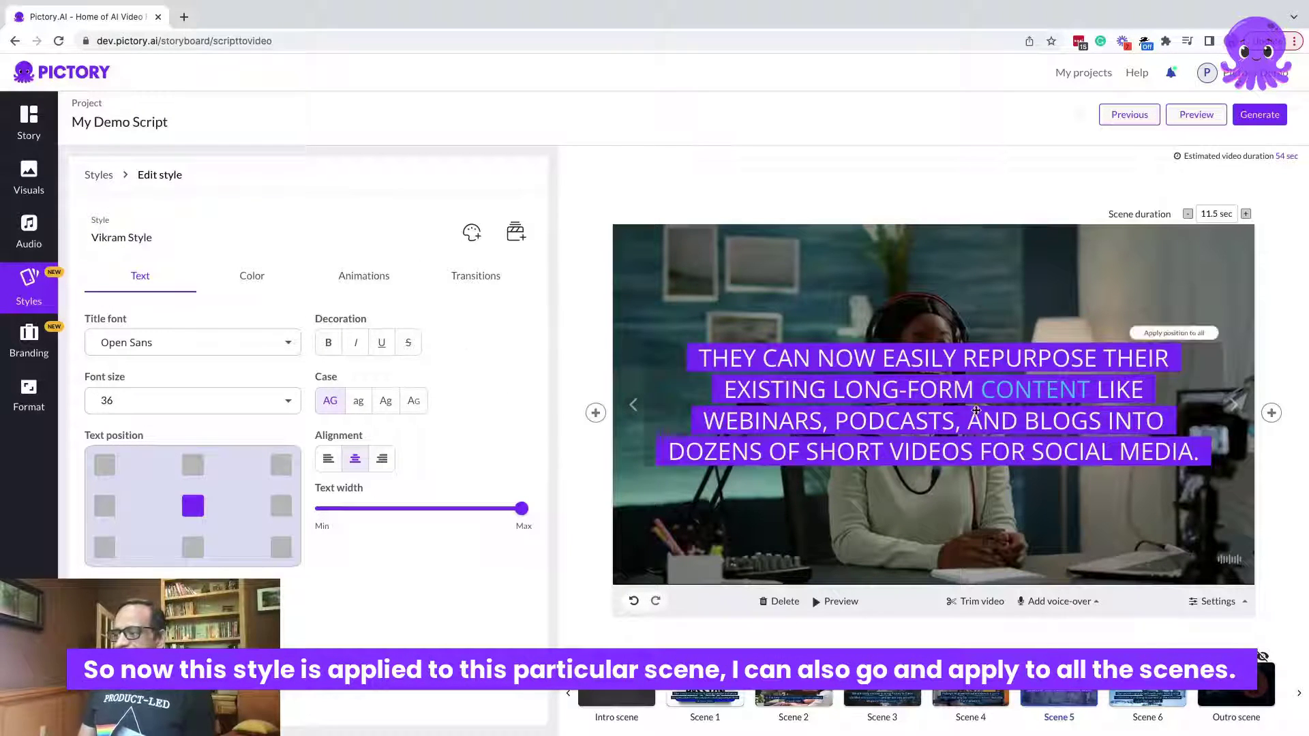
Add Vikram Style to the Corporate template, creating Corporate (1), and dismiss the upgrade prompt.
left_click(97, 176)
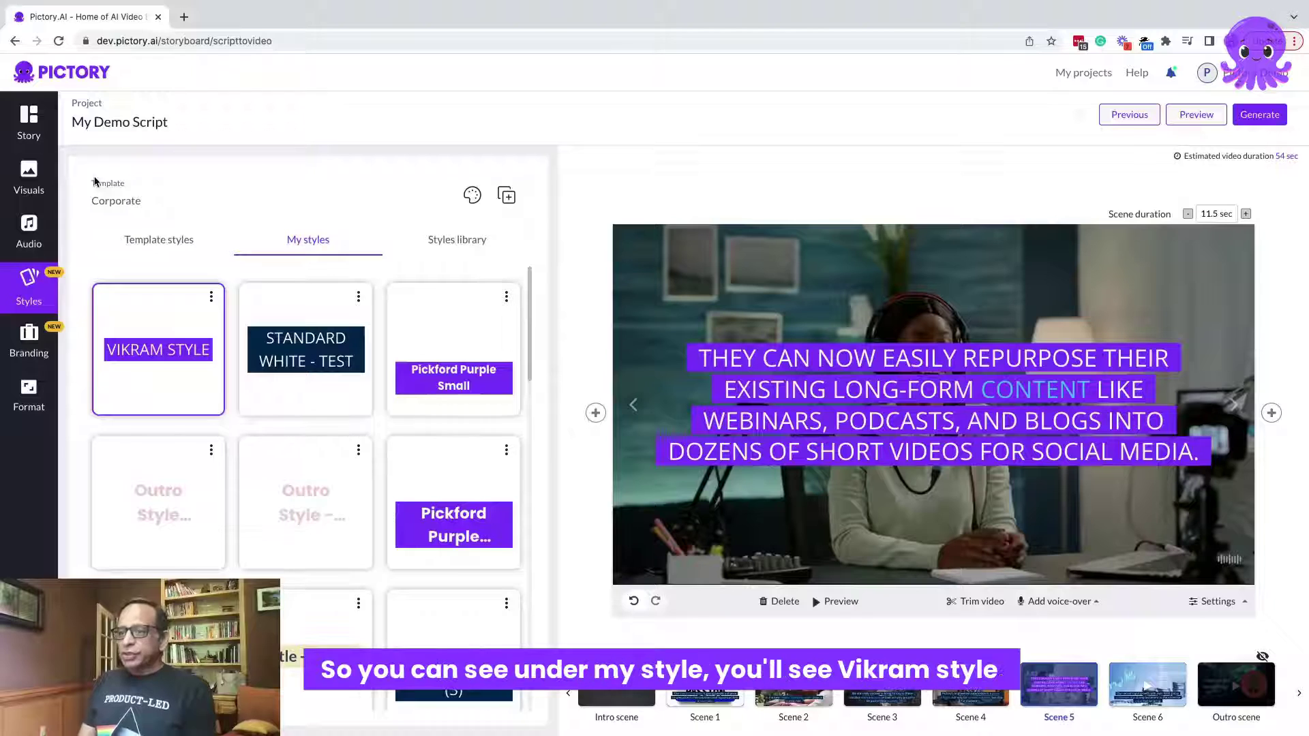
mouse_move(170, 369)
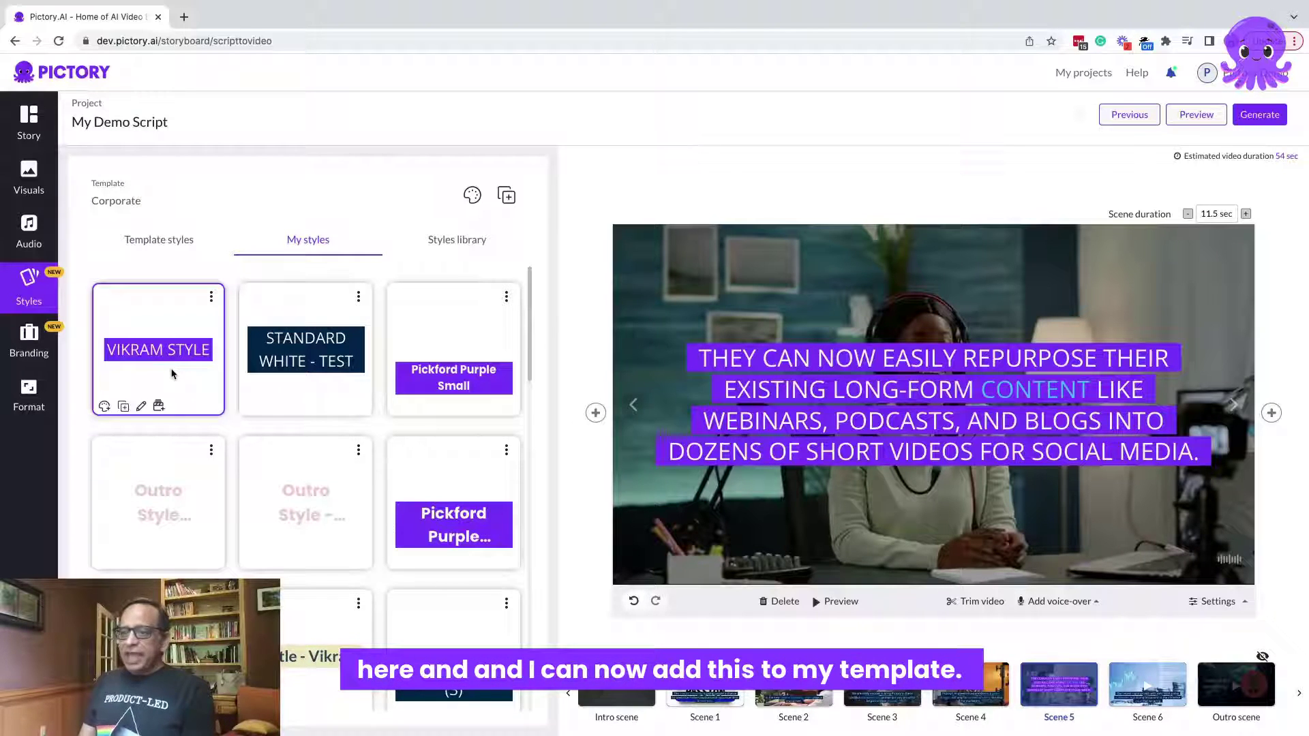
left_click(104, 407)
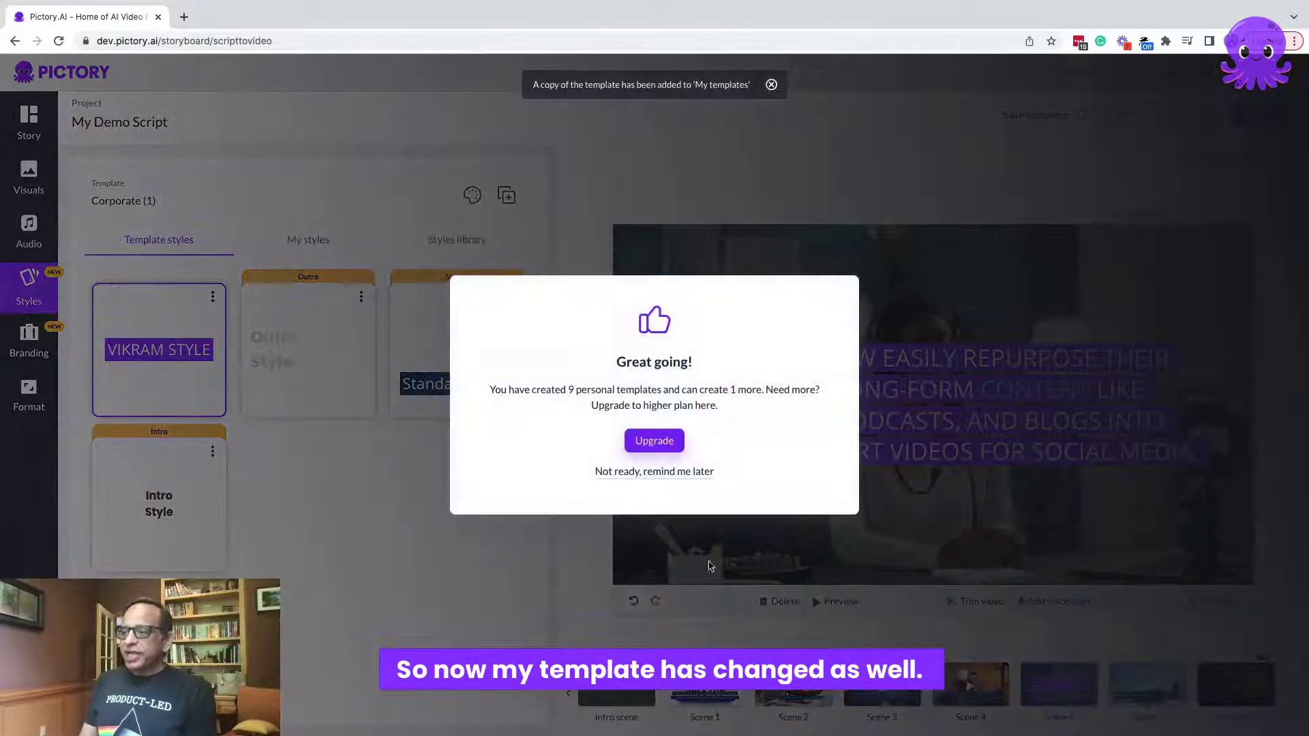
left_click(656, 472)
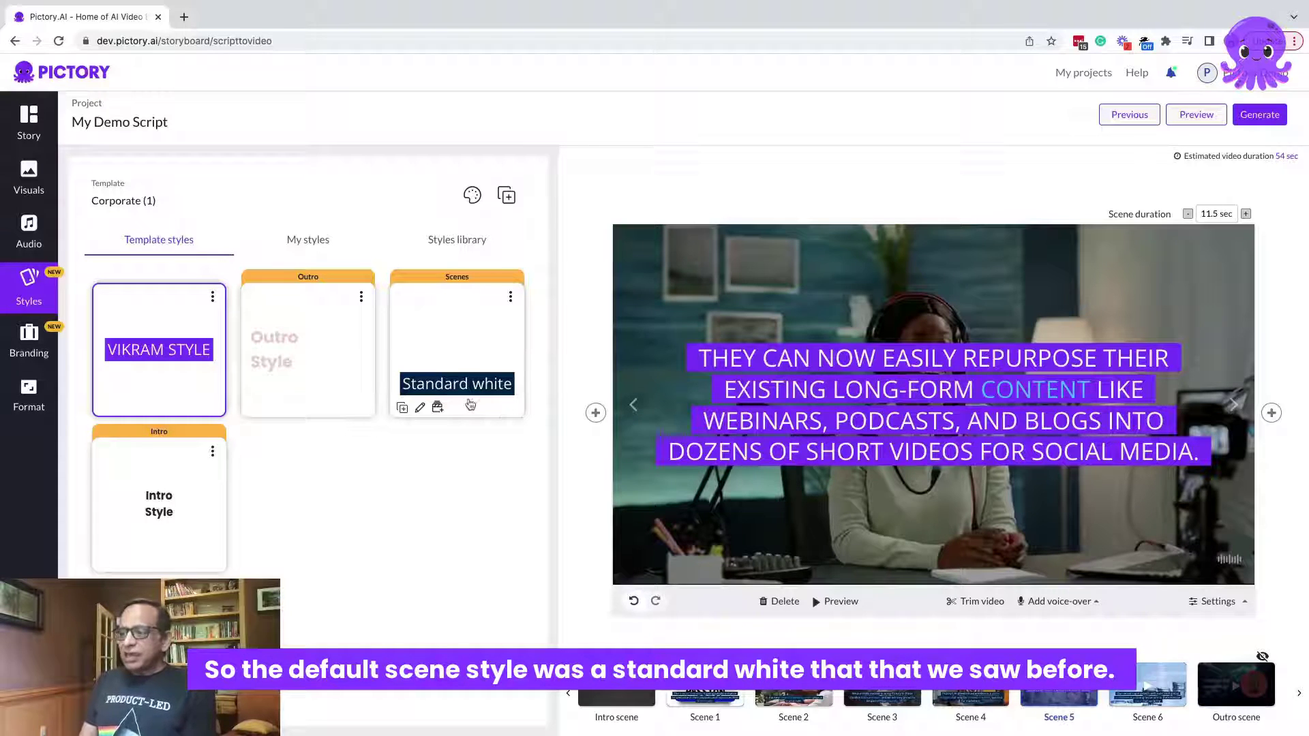
Give the caption the purple upper-case VIKRAM STYLE and keep it as the default scene style.
left_click(484, 342)
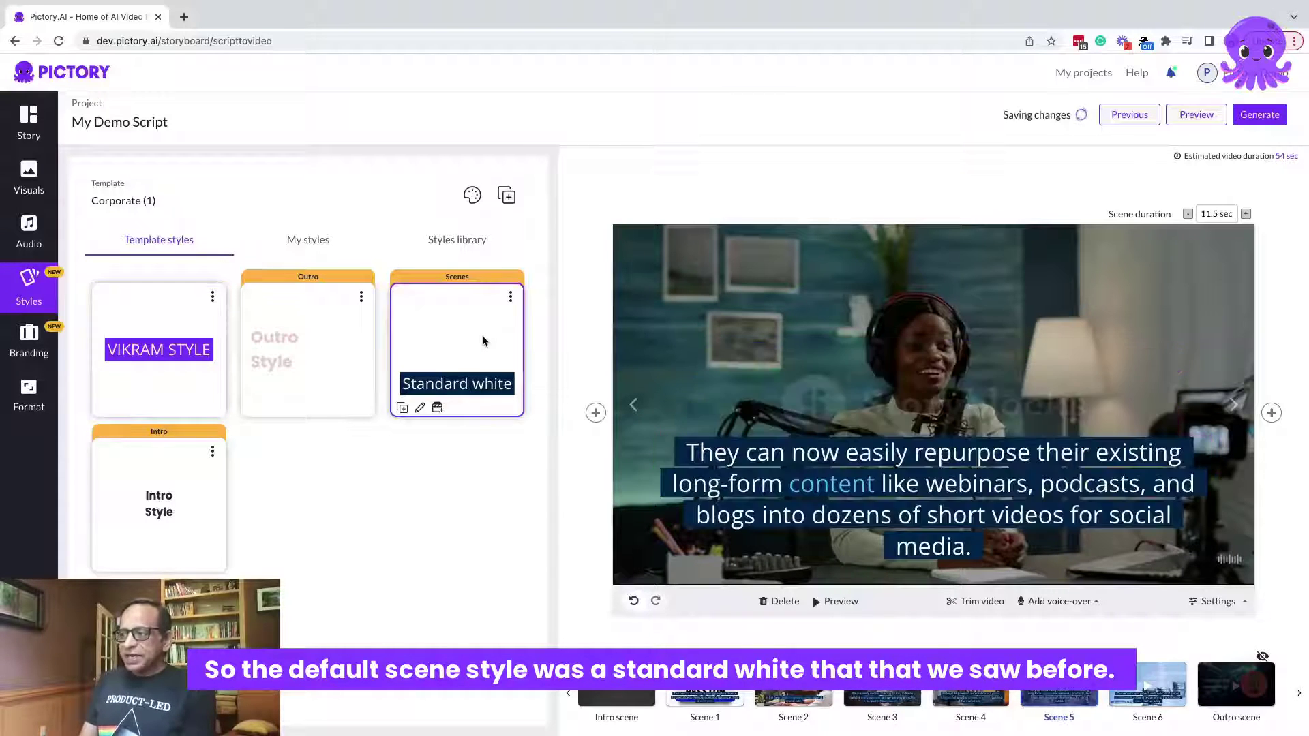
left_click(157, 320)
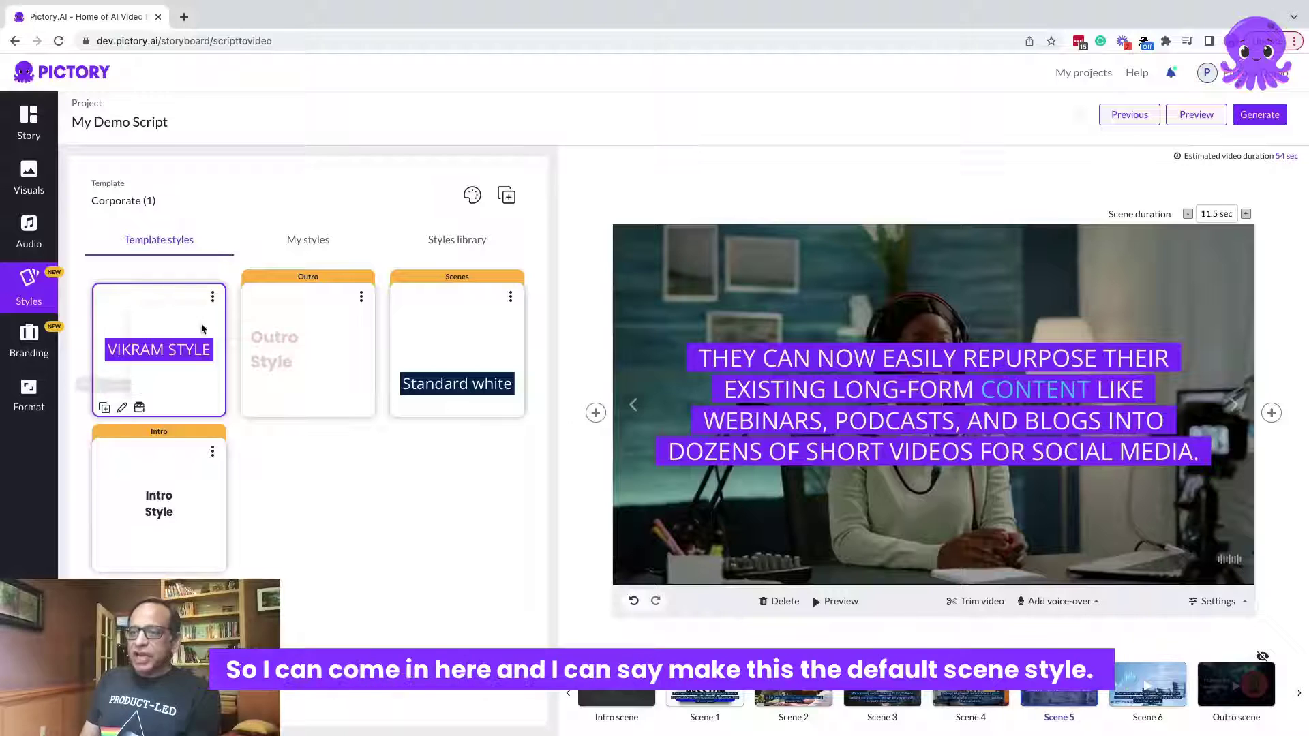
left_click(212, 296)
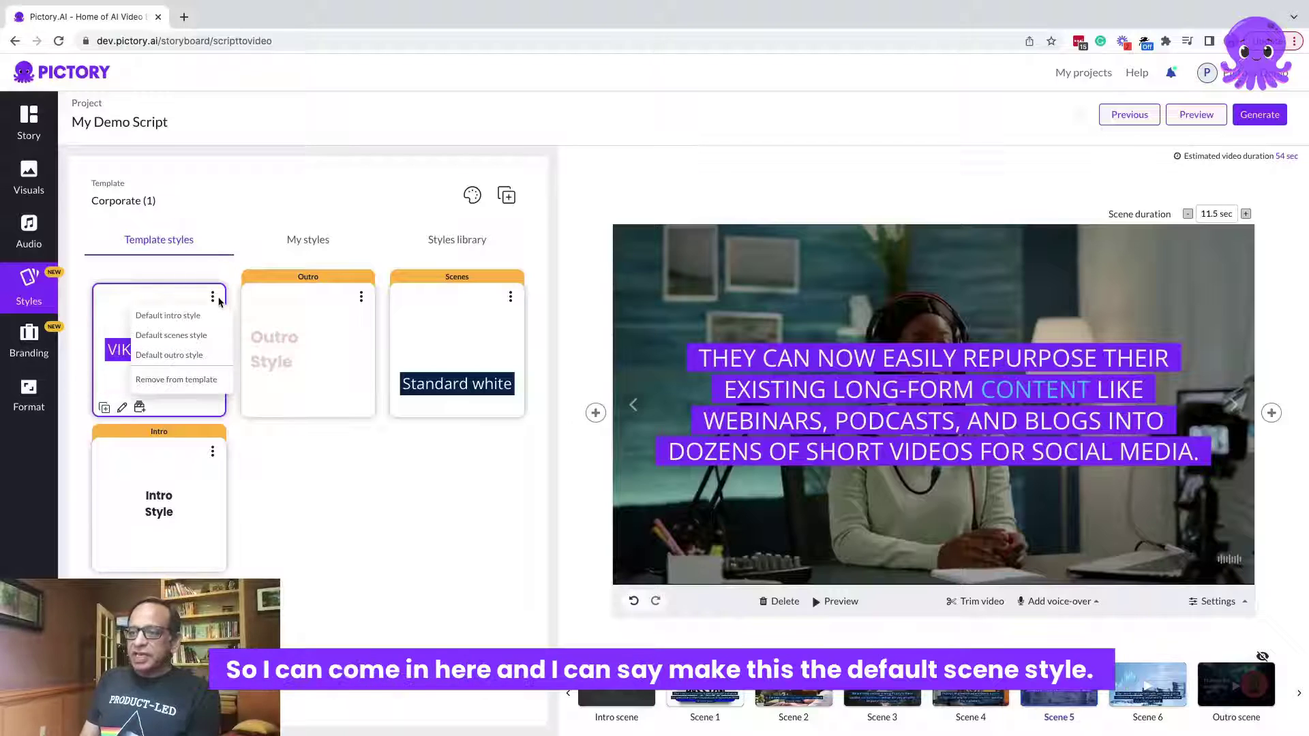
left_click(200, 338)
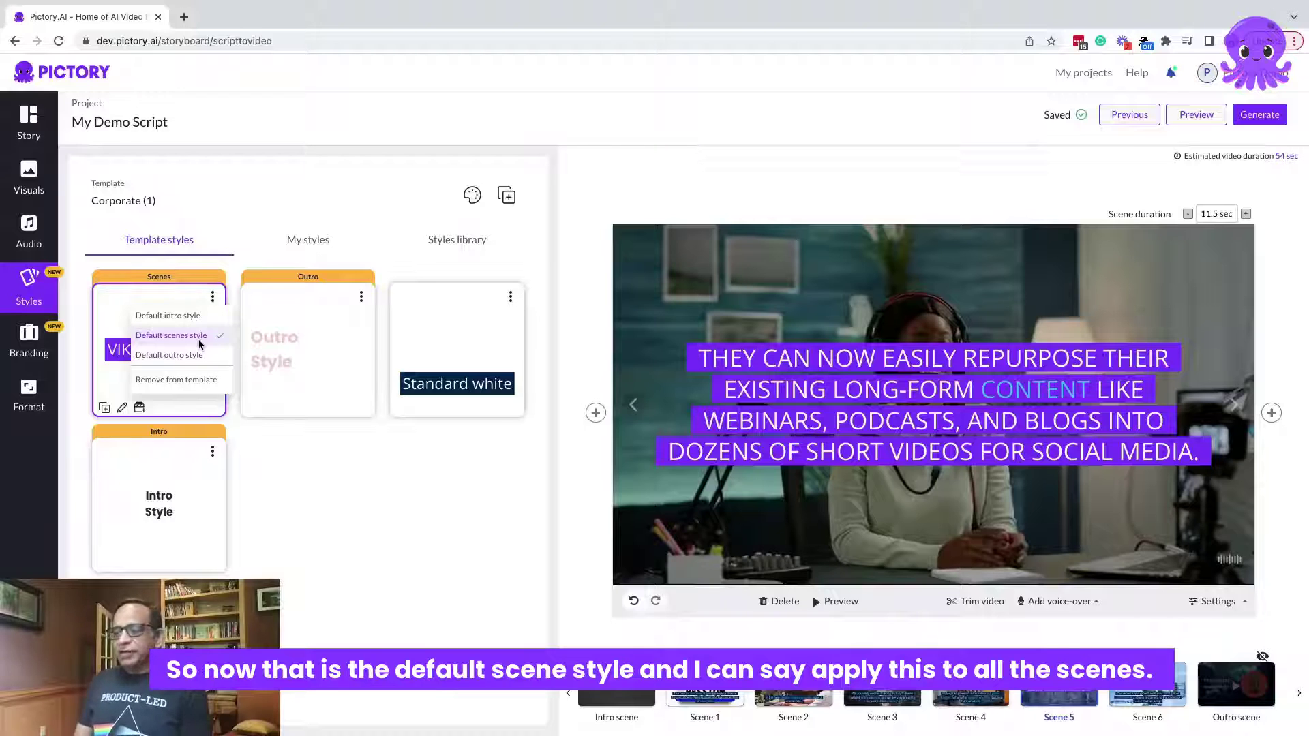
left_click(200, 341)
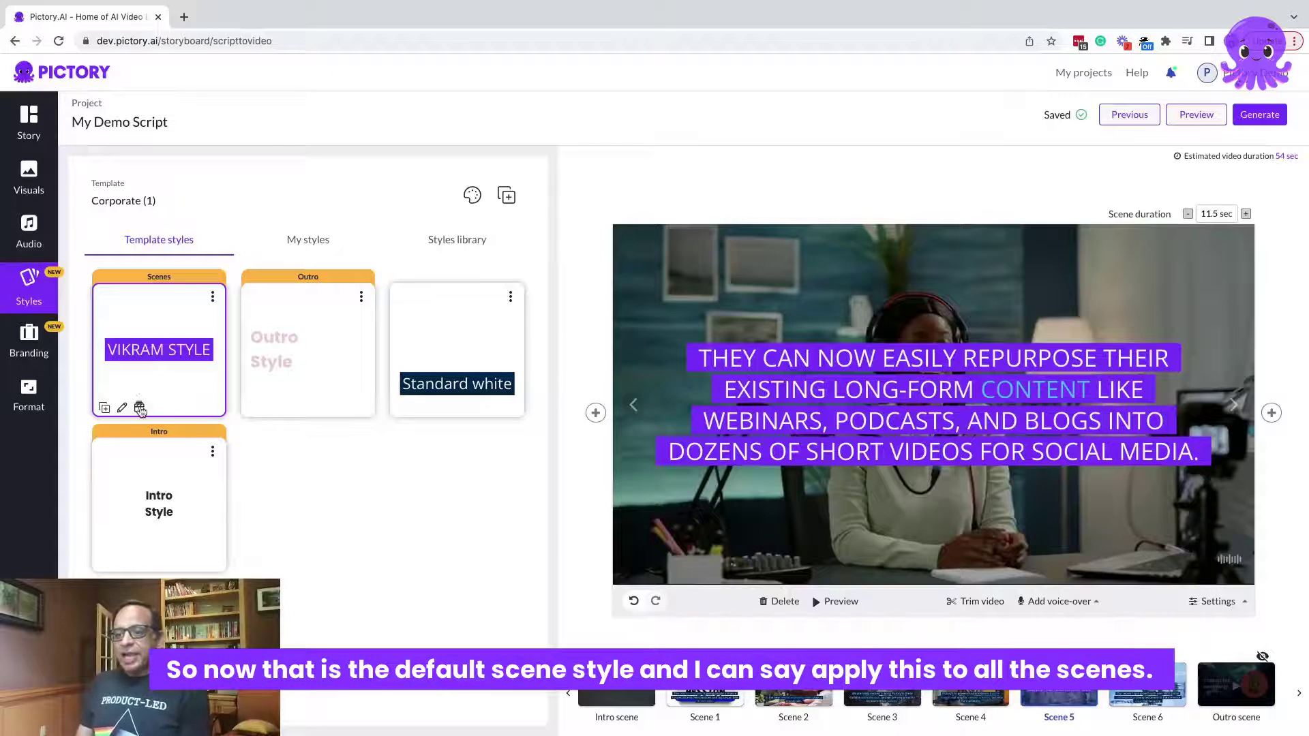
Apply VIKRAM STYLE to all scenes and check it on several scene thumbnails.
left_click(140, 408)
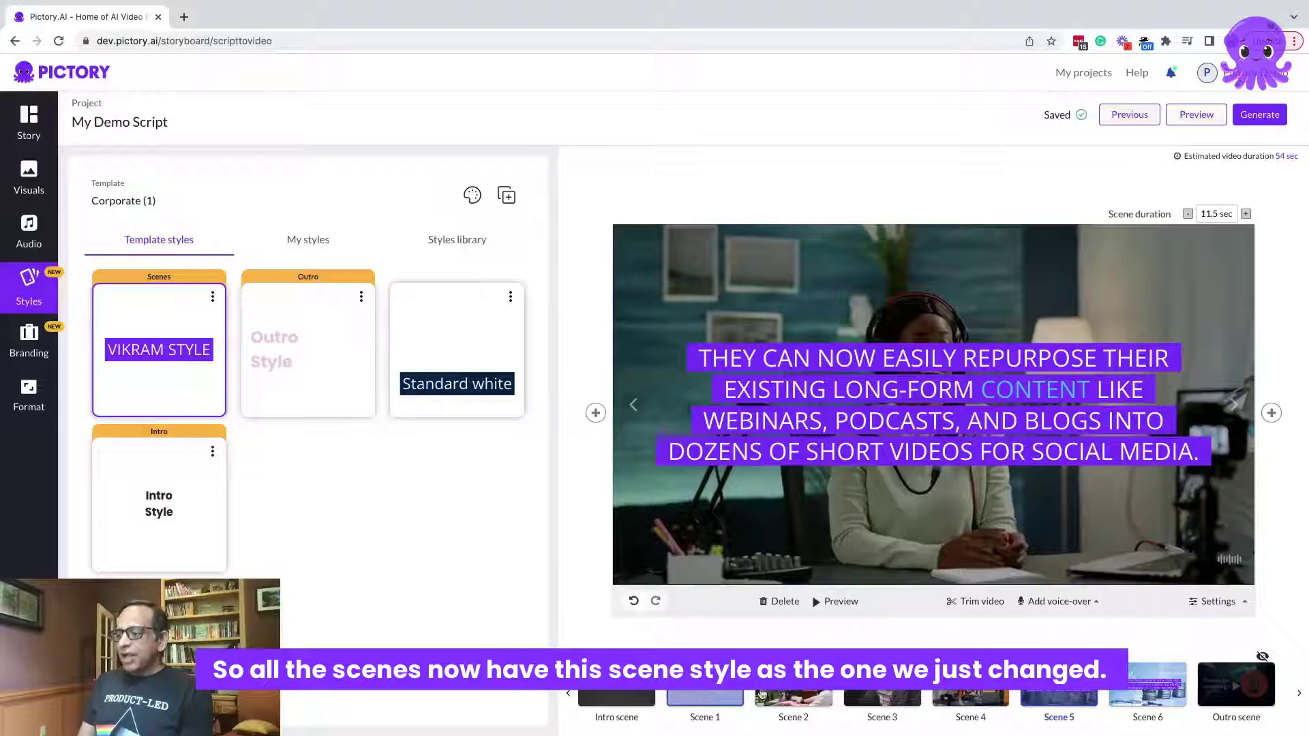
left_click(705, 695)
left_click(896, 694)
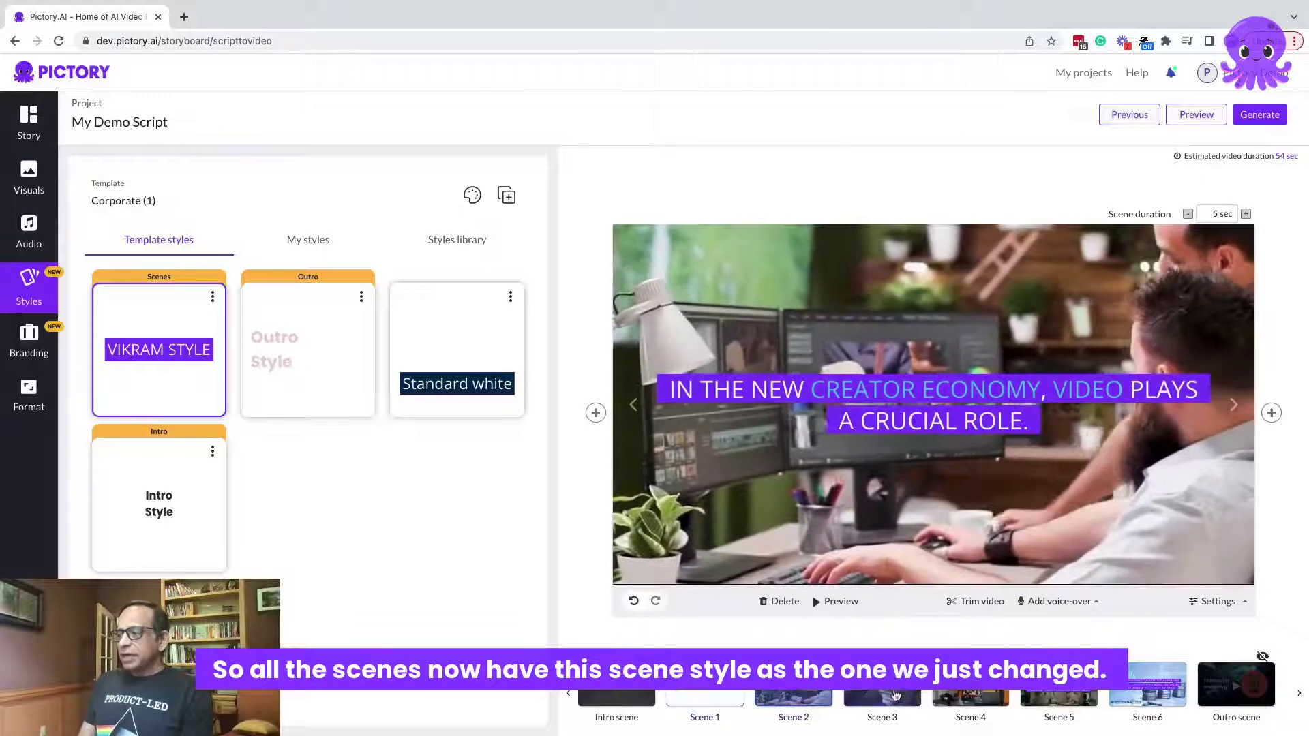
left_click(988, 696)
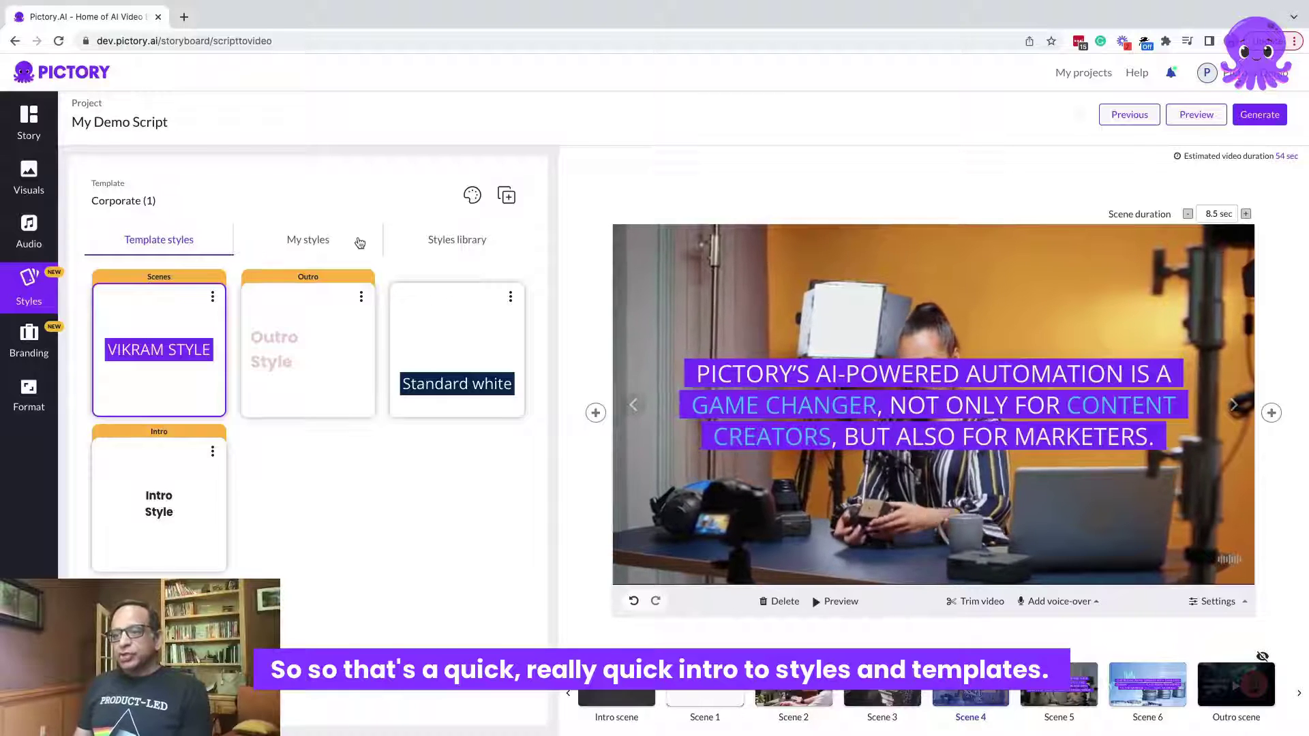
Replace the template name 'Corporate (1)' with 'VikramTemplate' and save it.
left_click(159, 201)
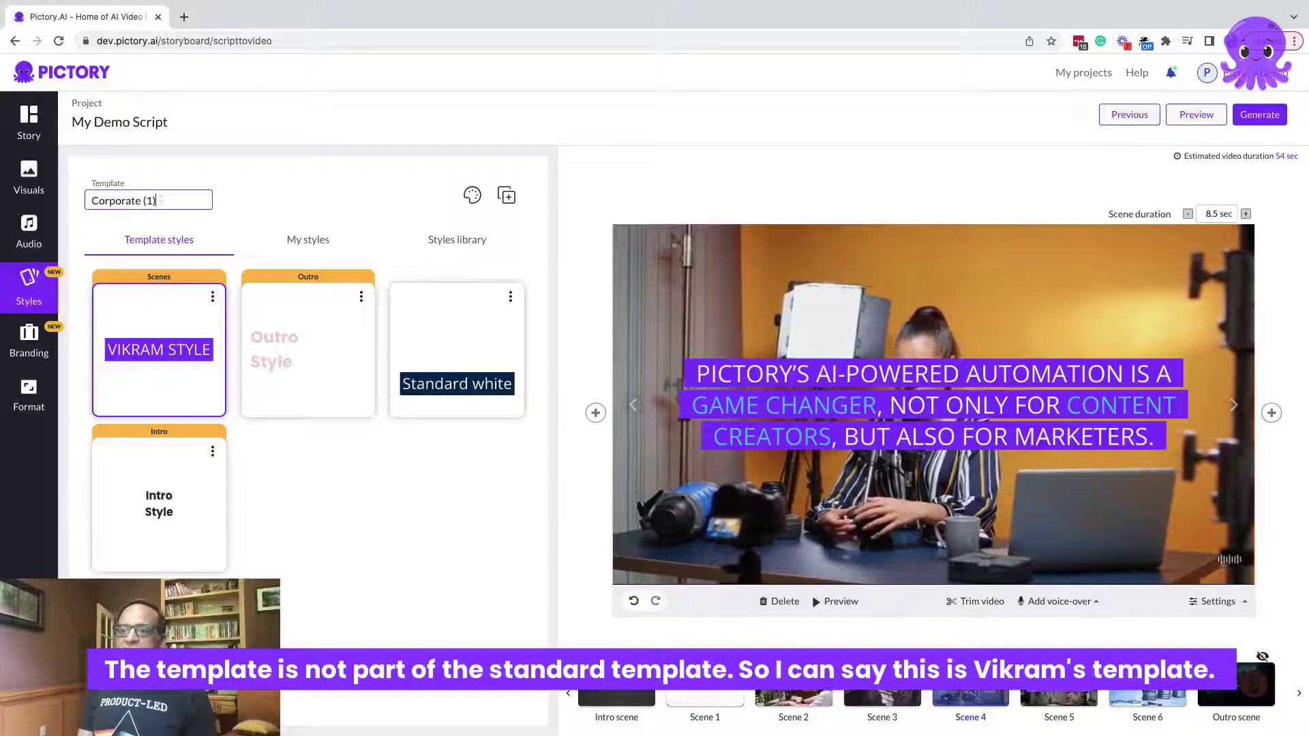
key("BackSpace")
key("BackSpace")
key("BackSpace")
key("BackSpace")
key("BackSpace")
key("BackSpace")
key("BackSpace")
key("BackSpace")
key("BackSpace")
key("BackSpace")
key("BackSpace")
key("BackSpace")
key("BackSpace")
type("Vi")
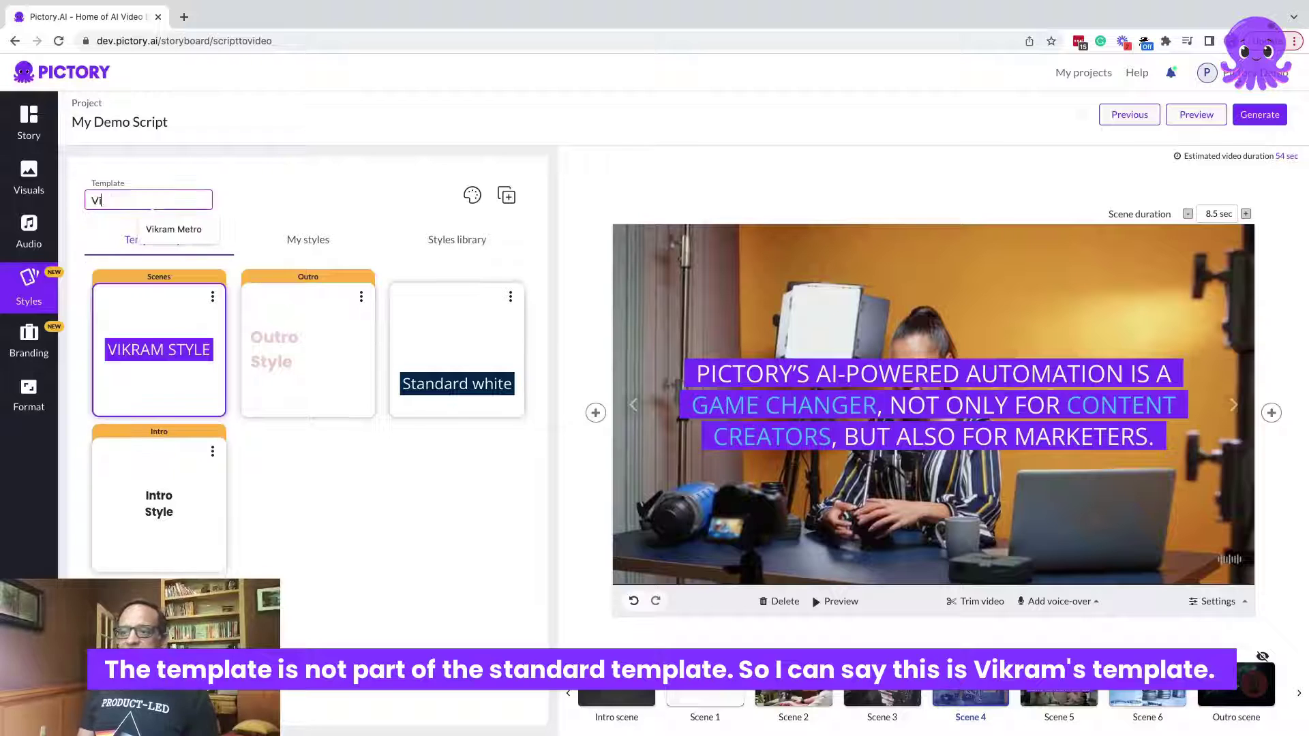
type("kram's")
key("BackSpace")
key("BackSpace")
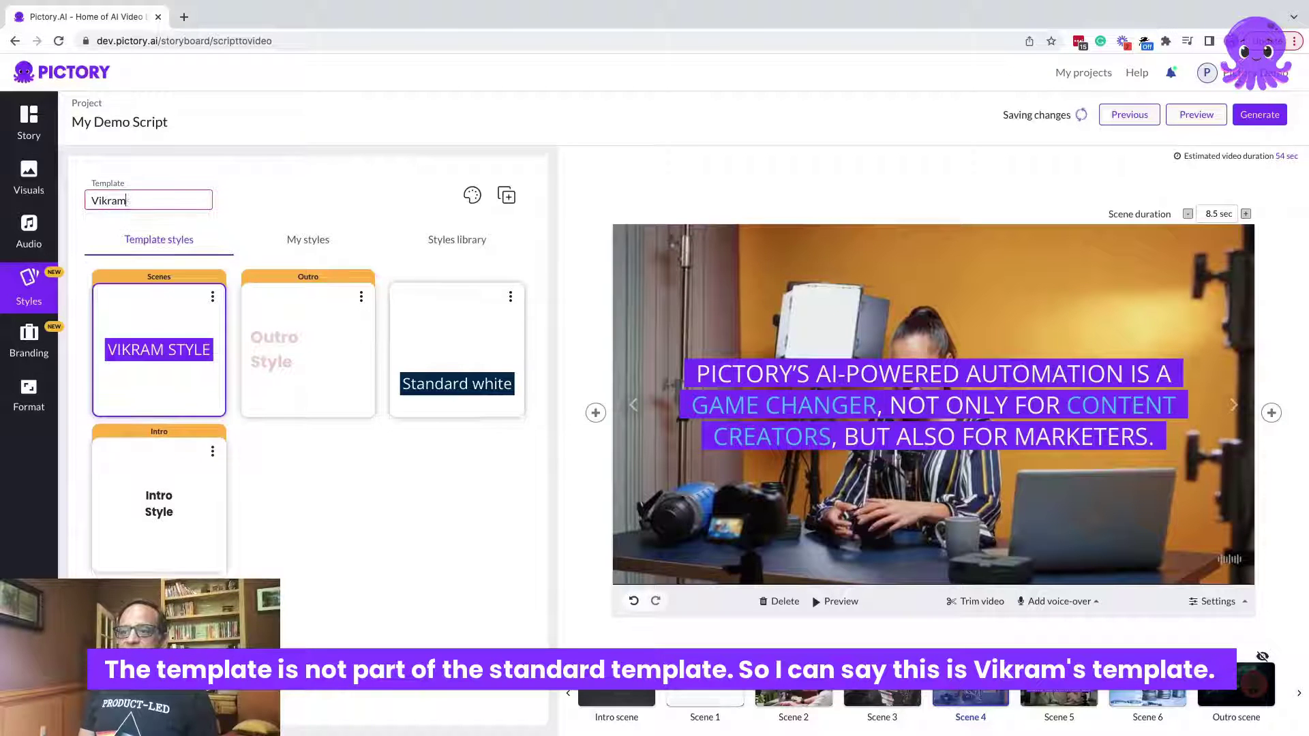
type("Template")
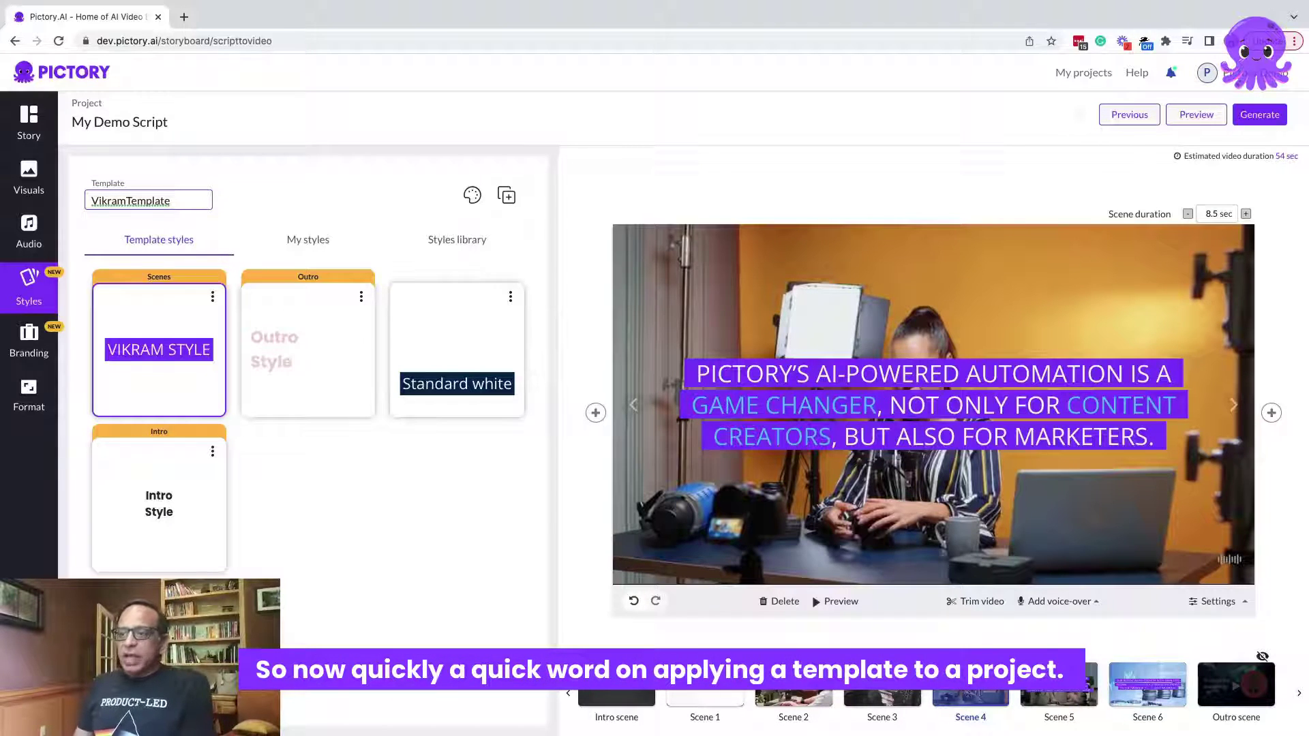
left_click(377, 529)
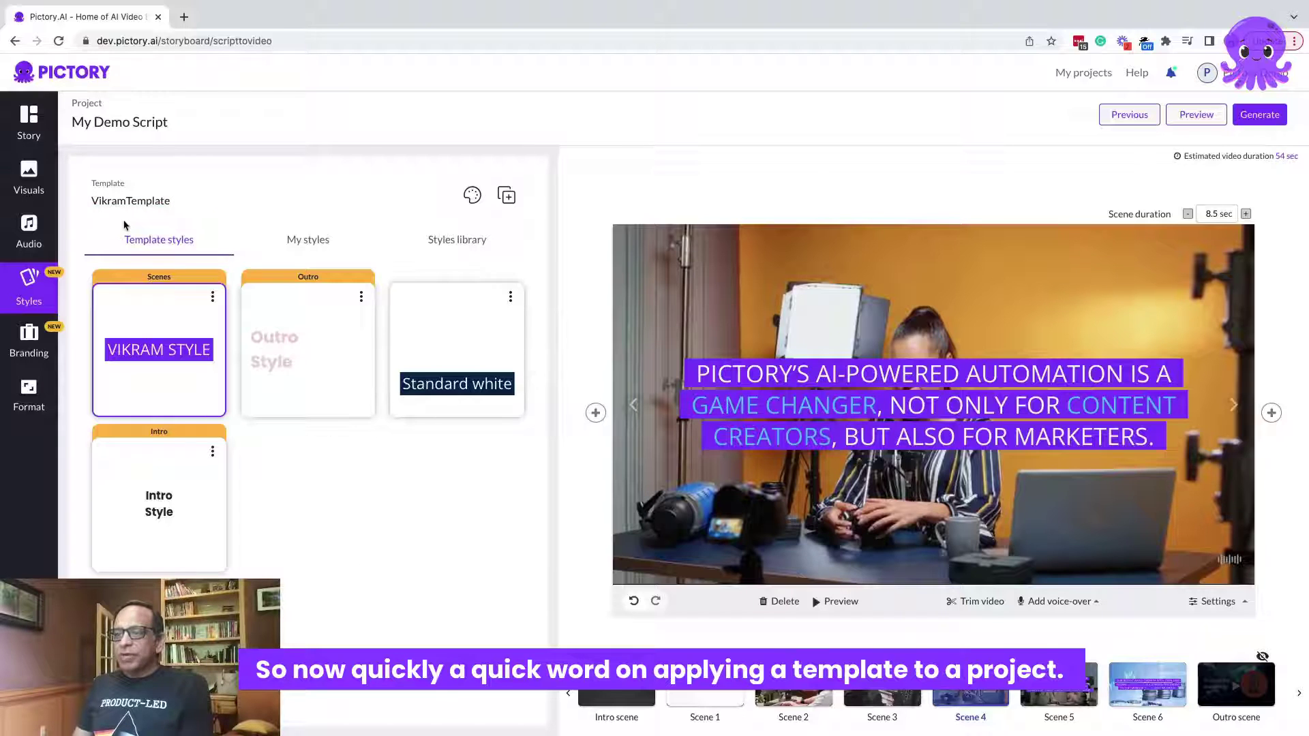
mouse_move(438, 371)
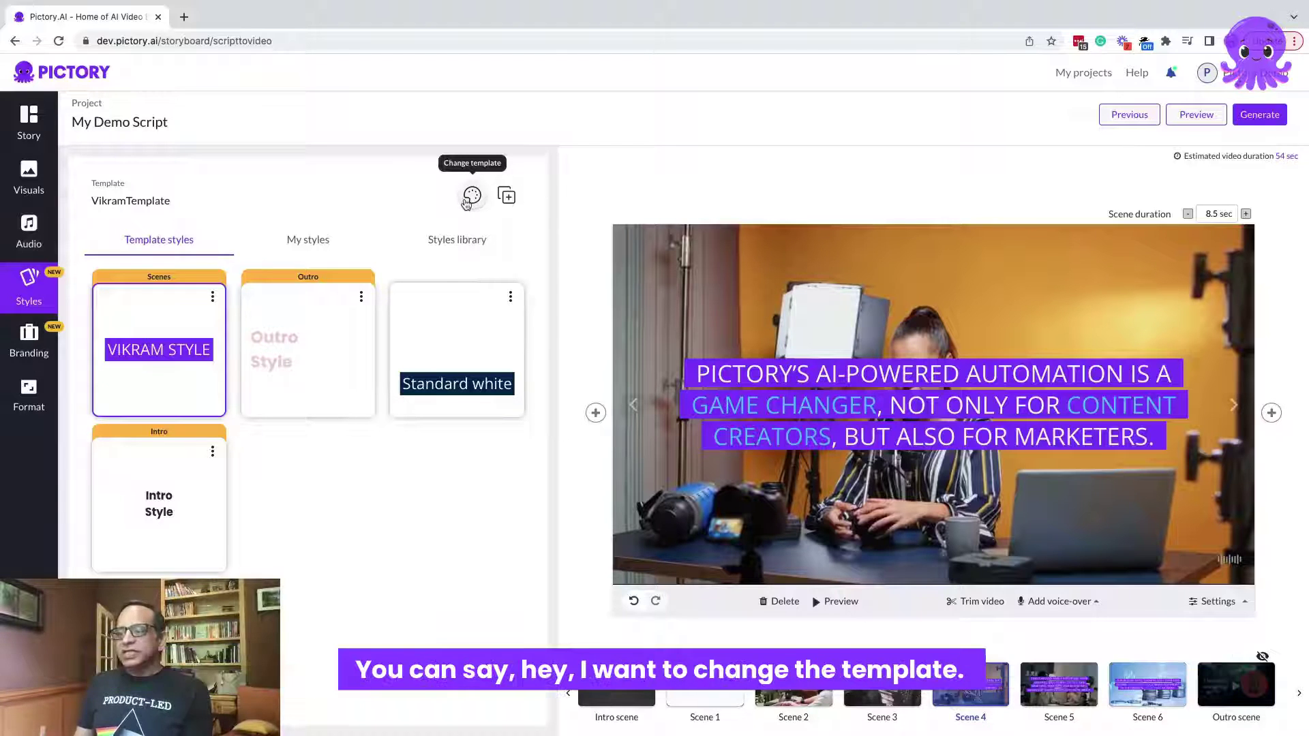
left_click(467, 204)
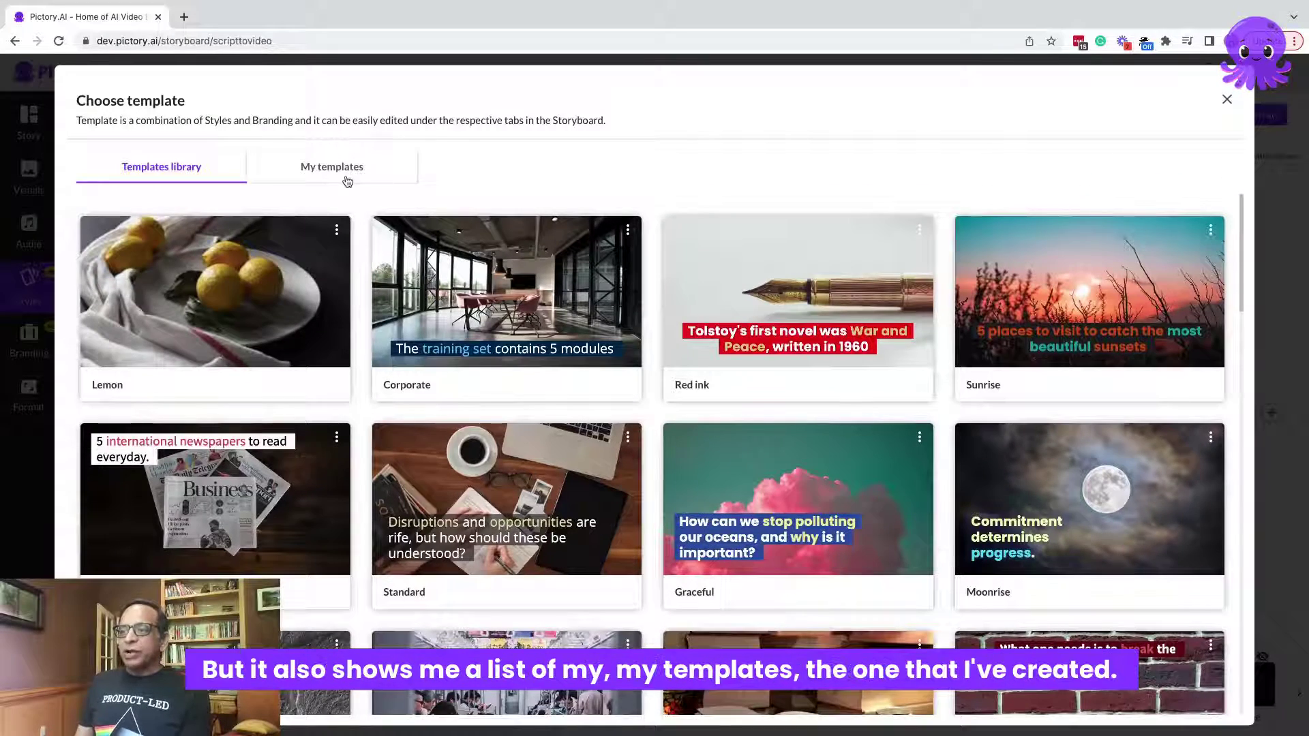
left_click(348, 181)
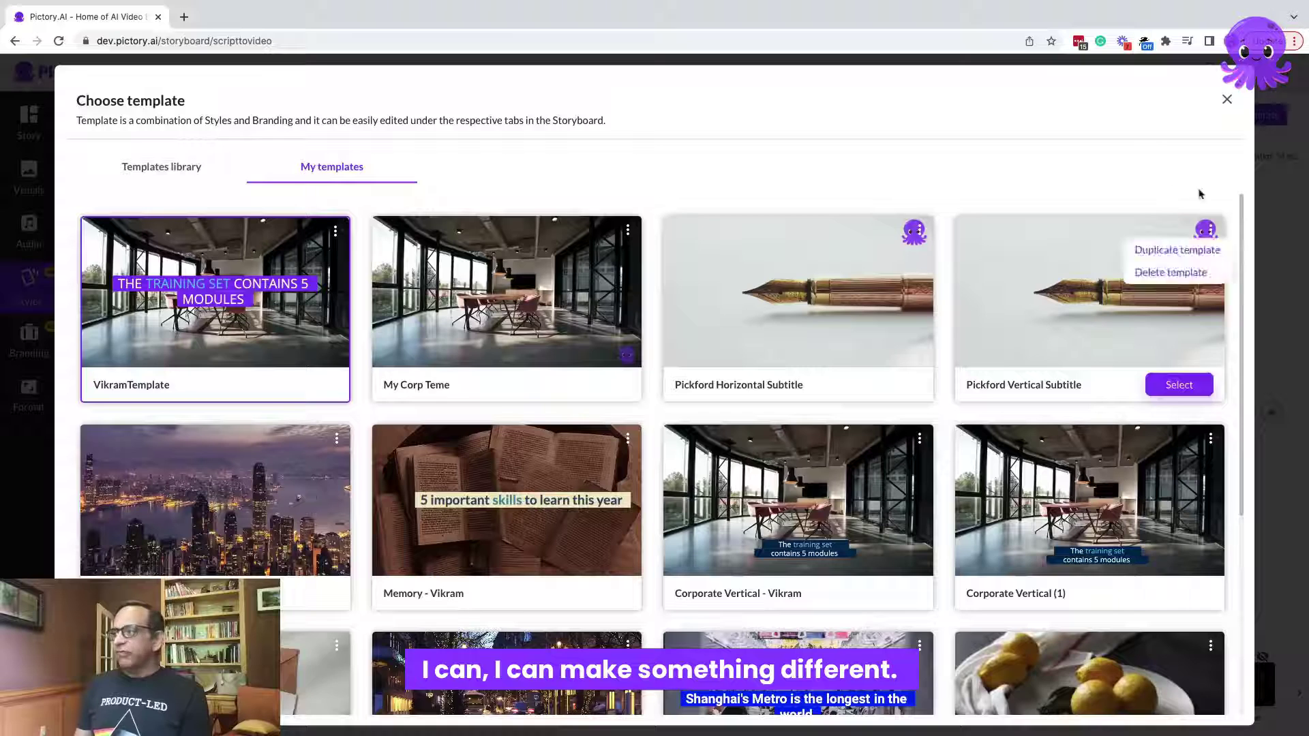
left_click(1227, 99)
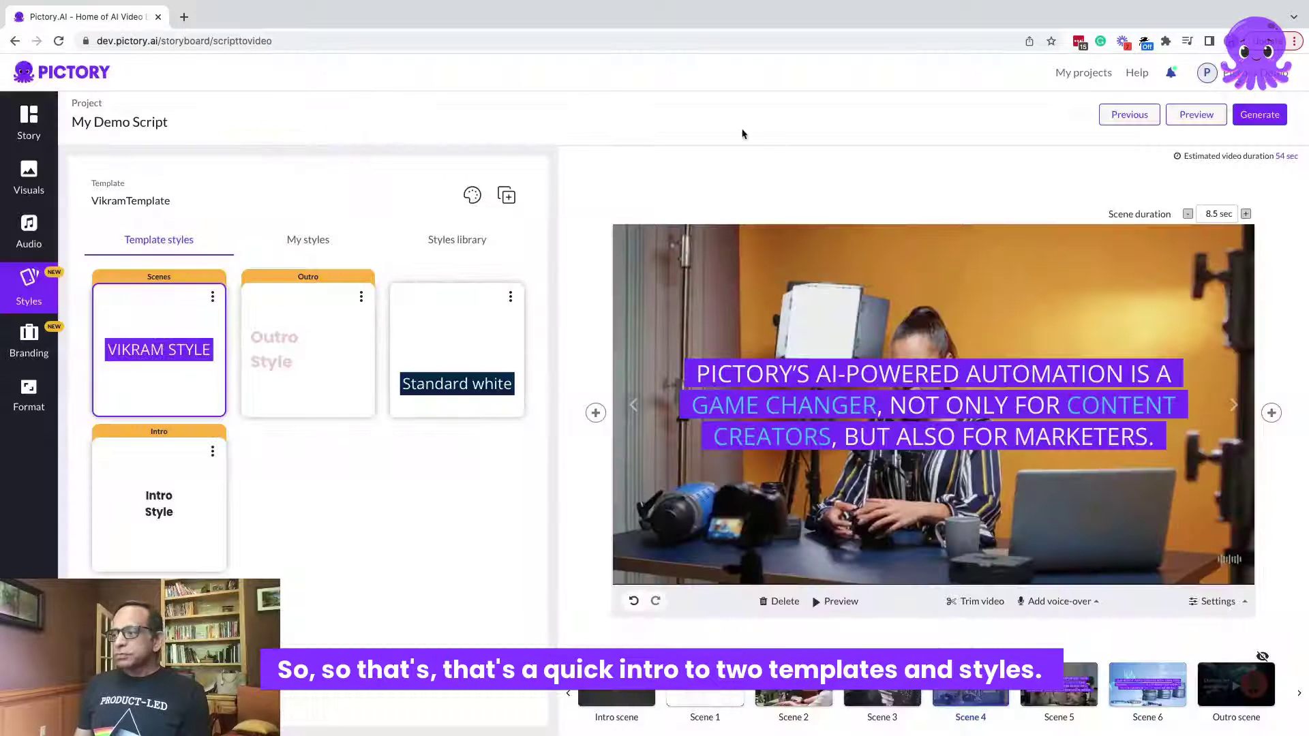
Review the Outro style's default options, then go to the Branding section.
mouse_move(769, 357)
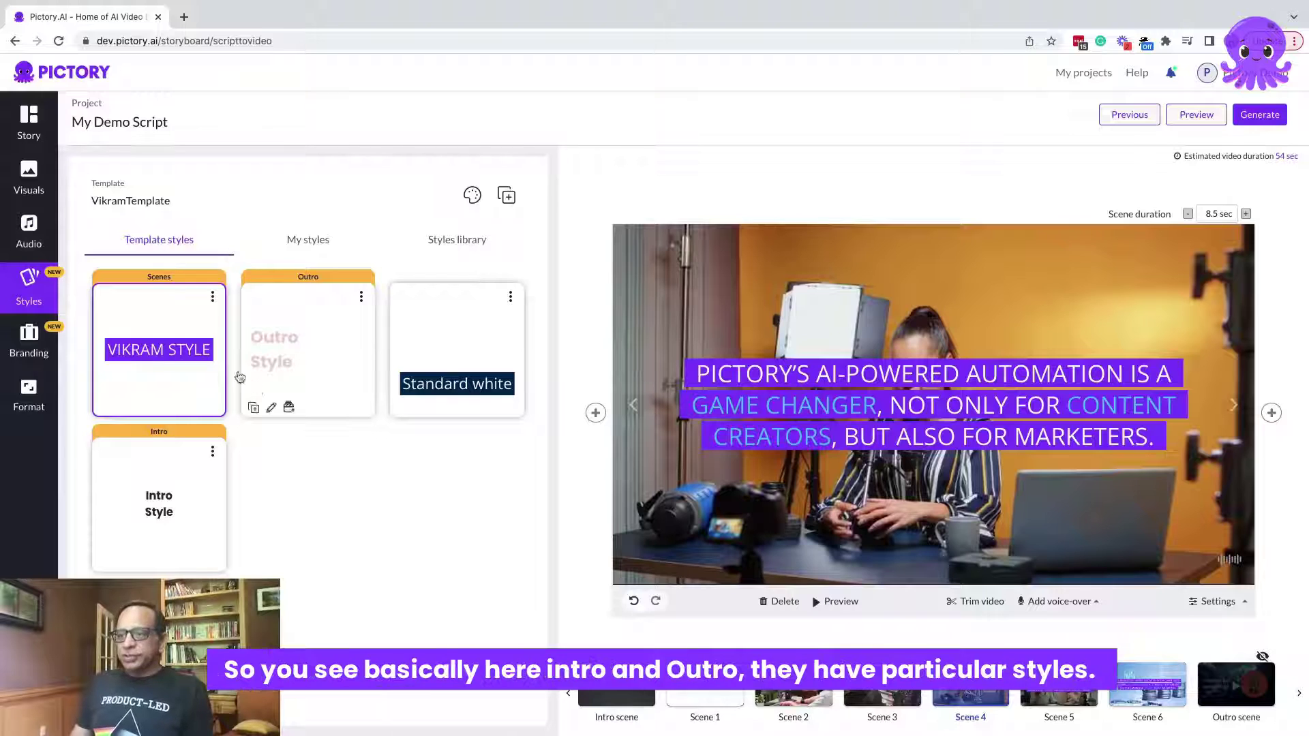
left_click(360, 297)
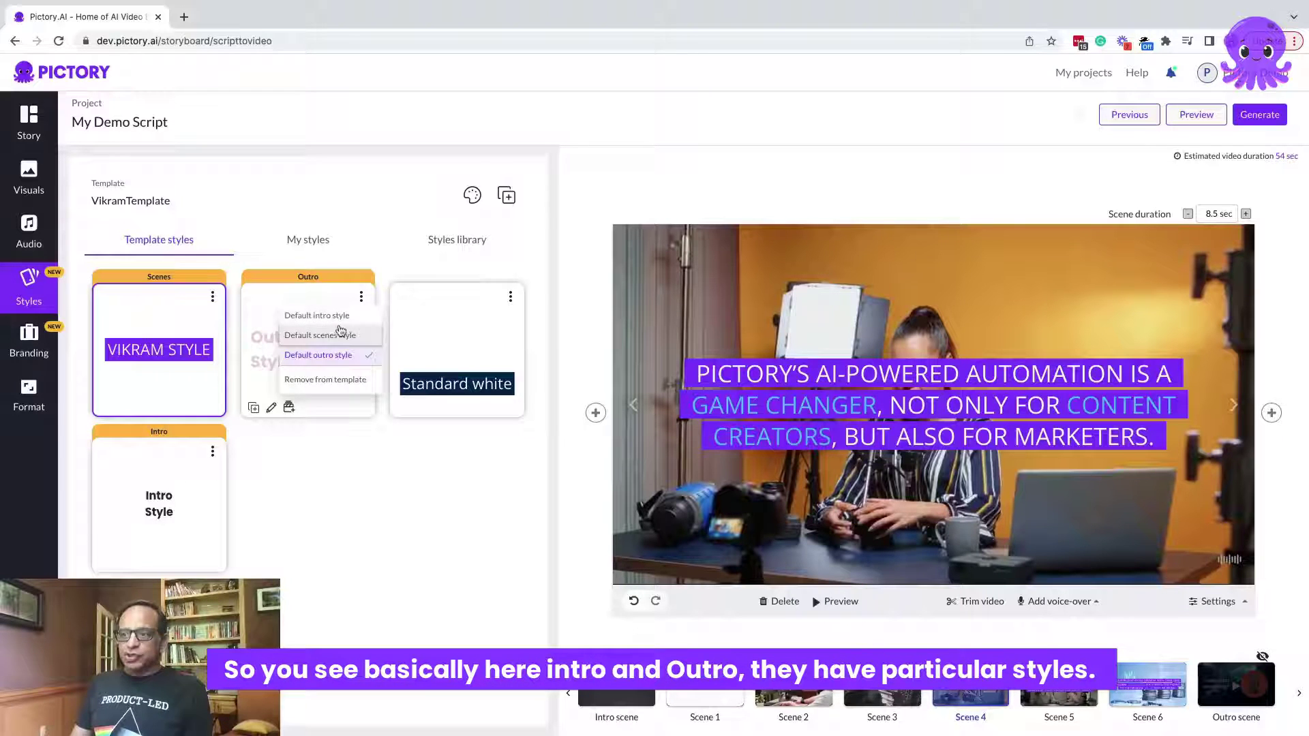
key("Escape")
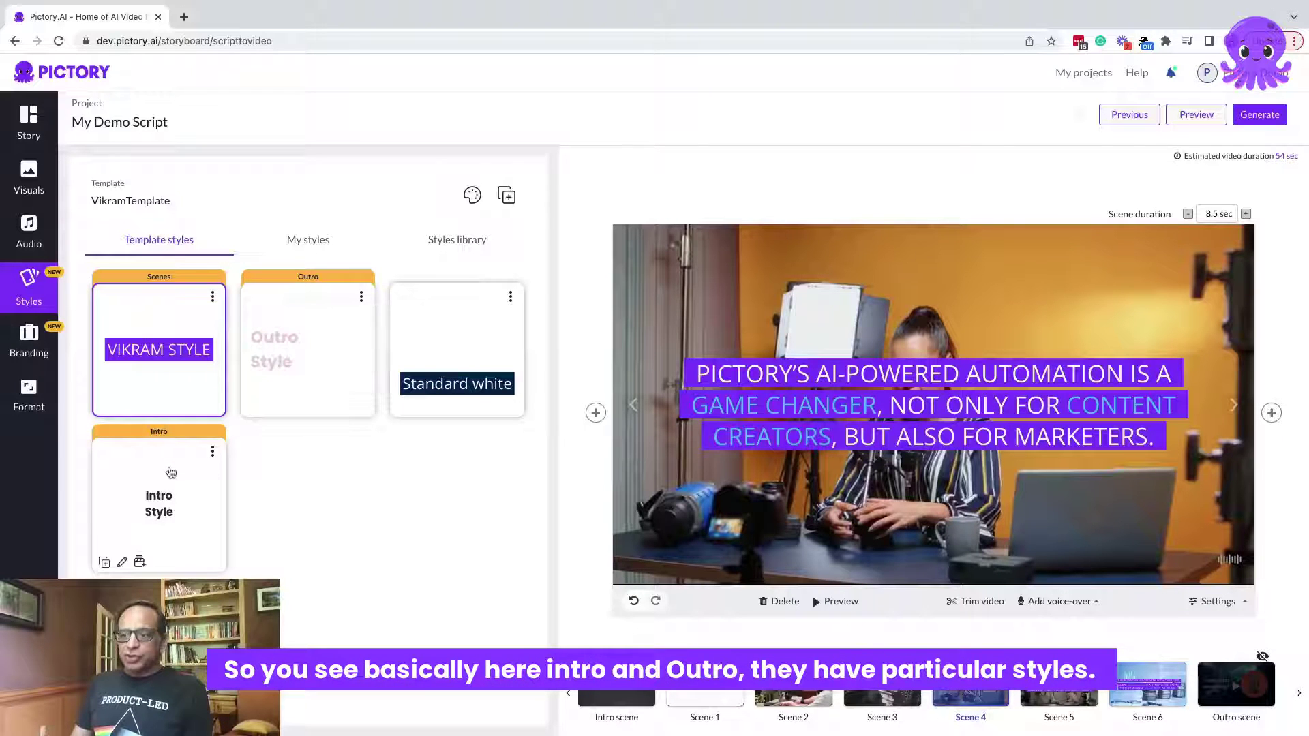
left_click(29, 346)
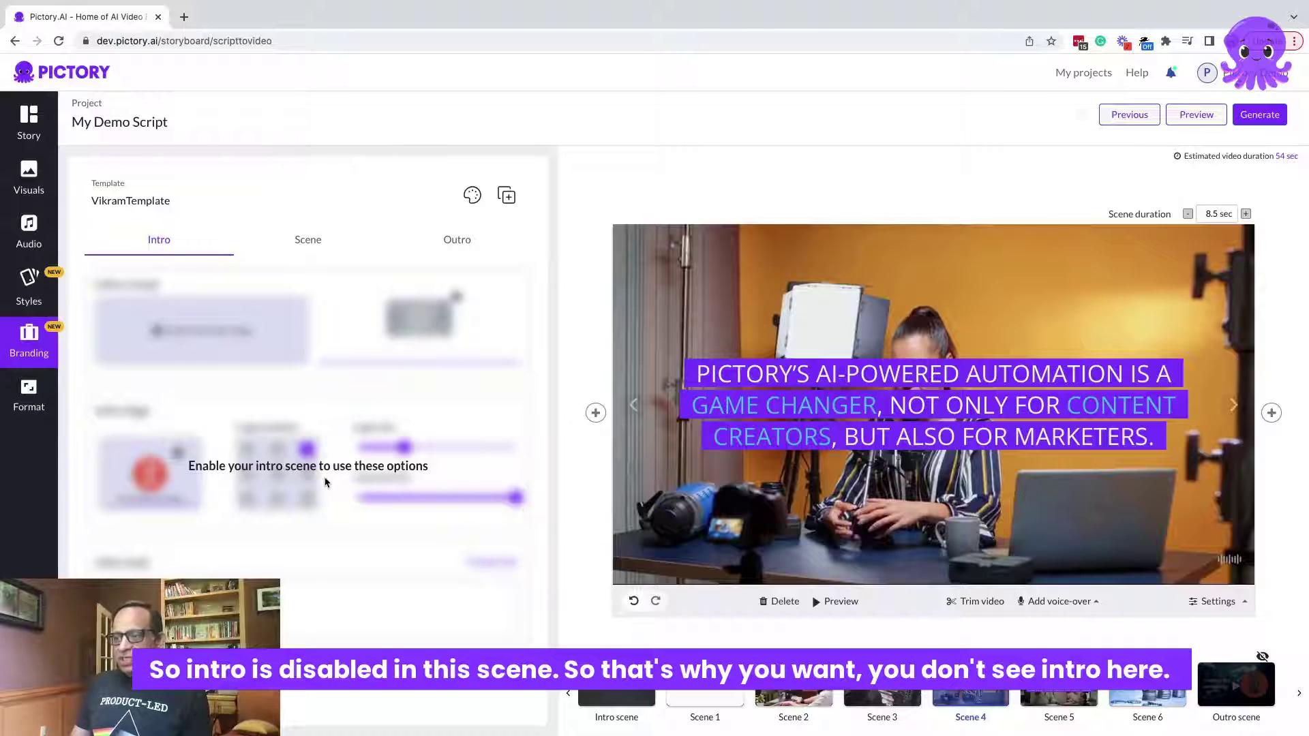
Enable the Thanks for watching! outro scene and show the Scene logo settings.
left_click(461, 242)
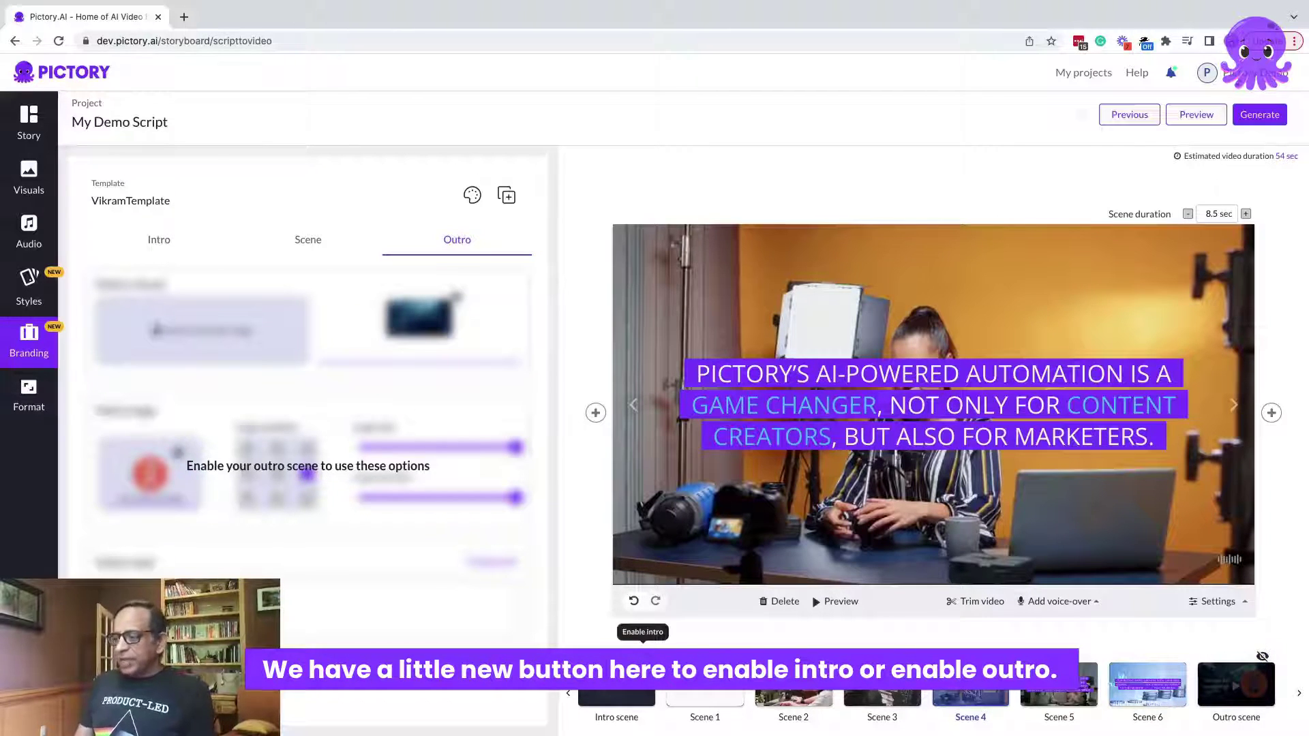
left_click(1263, 659)
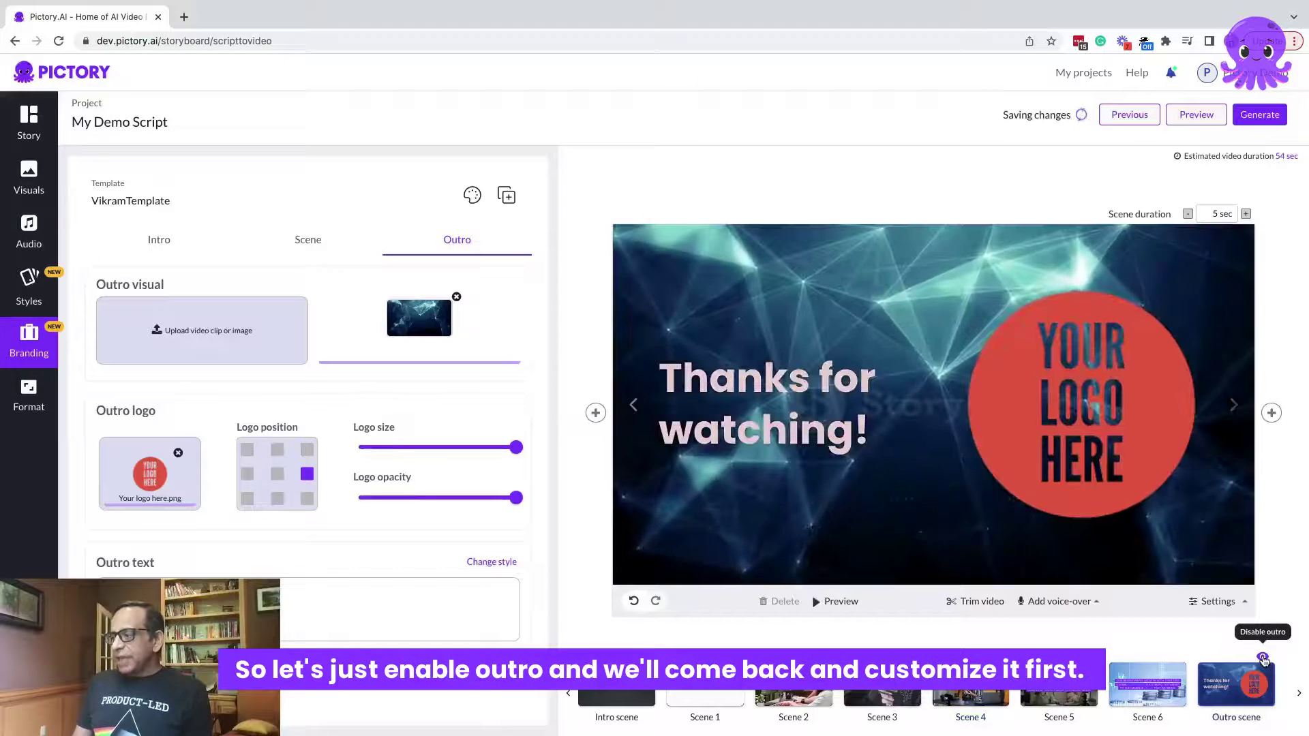
left_click(308, 240)
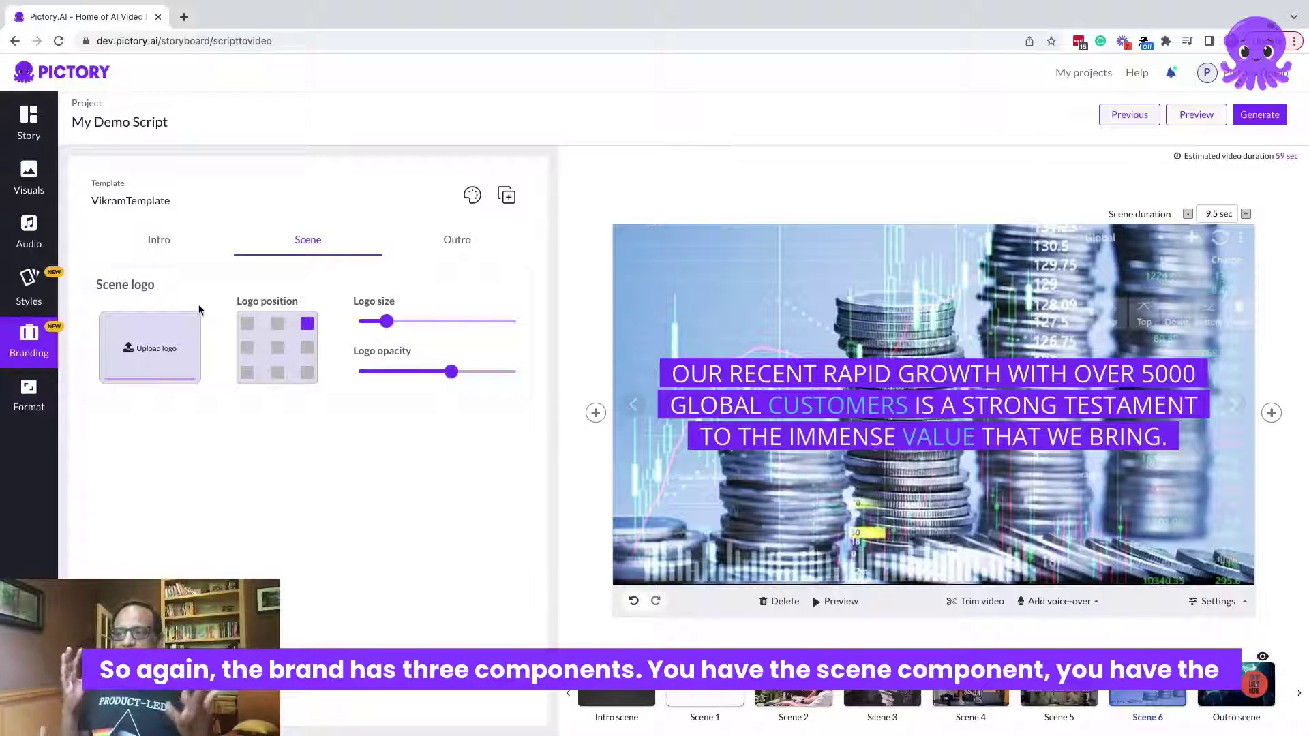
Upload the octopus scene logo, place it bottom right, shrink it and lower its opacity.
left_click(157, 350)
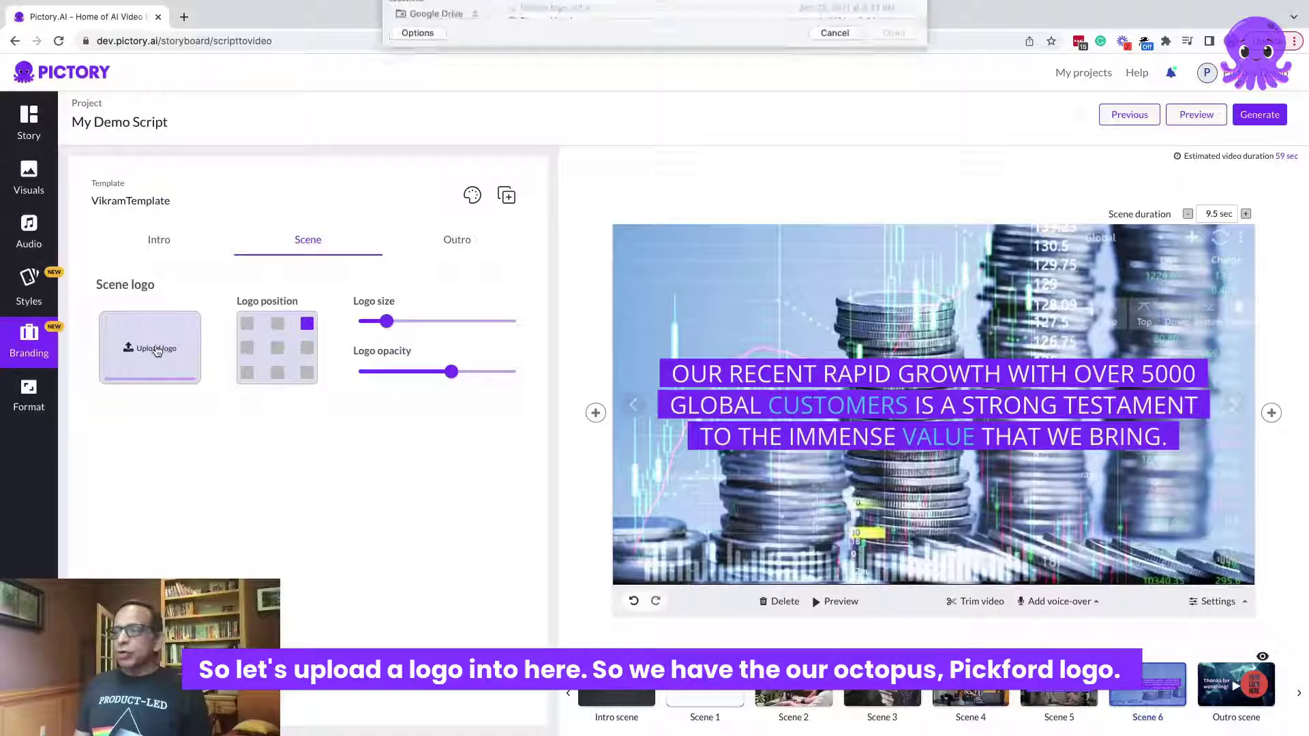
double_click(555, 53)
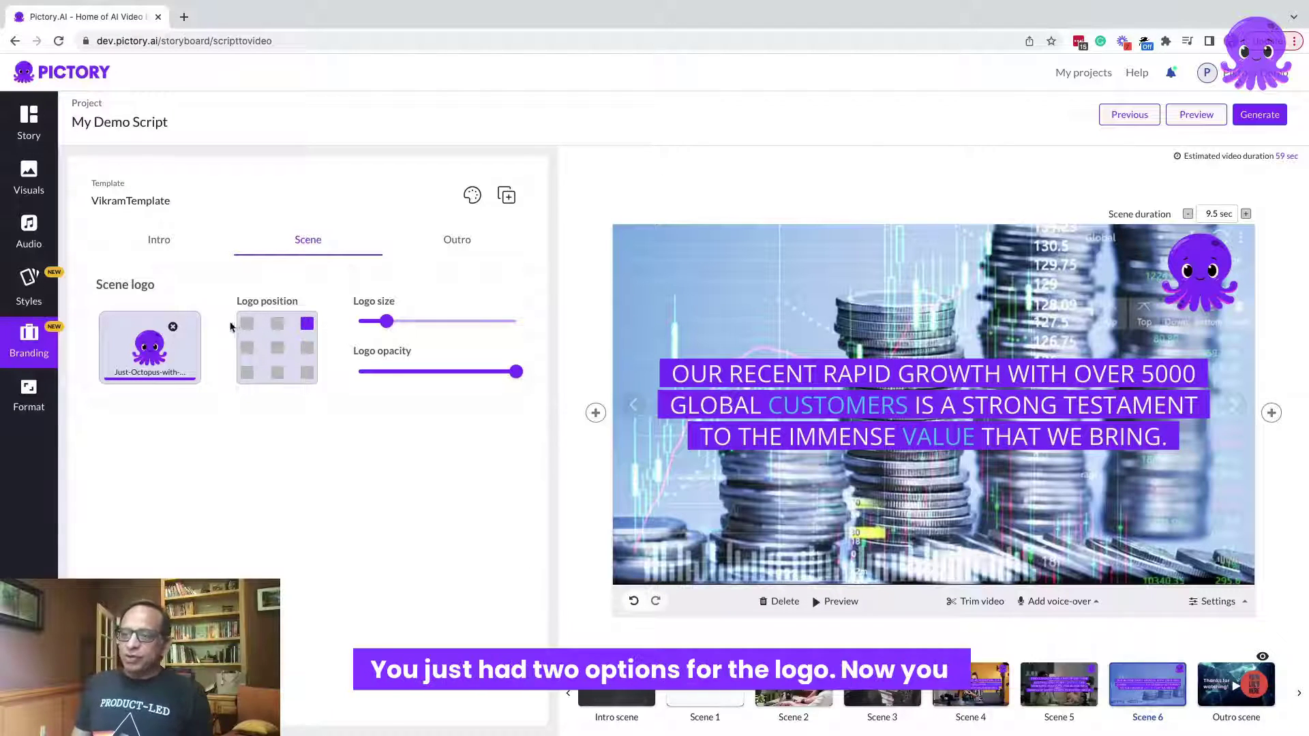
left_click(307, 373)
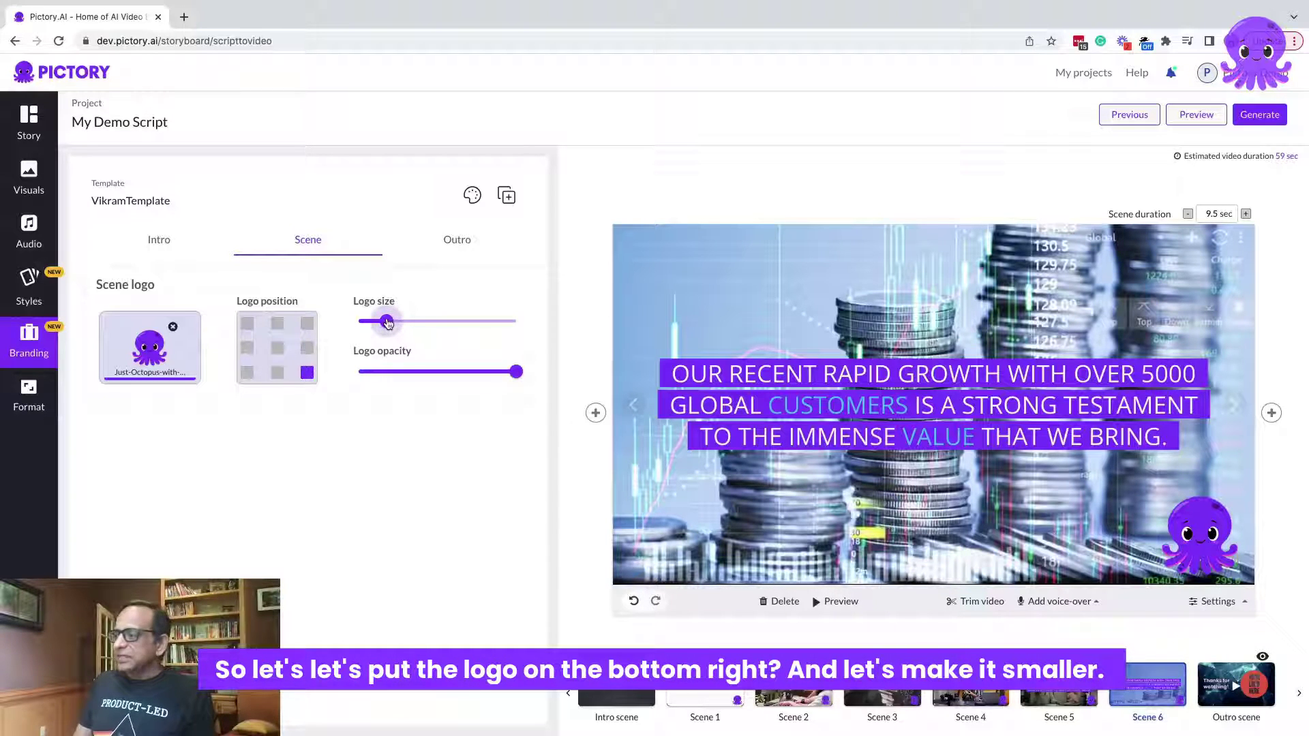
left_click_drag(385, 324, 372, 327)
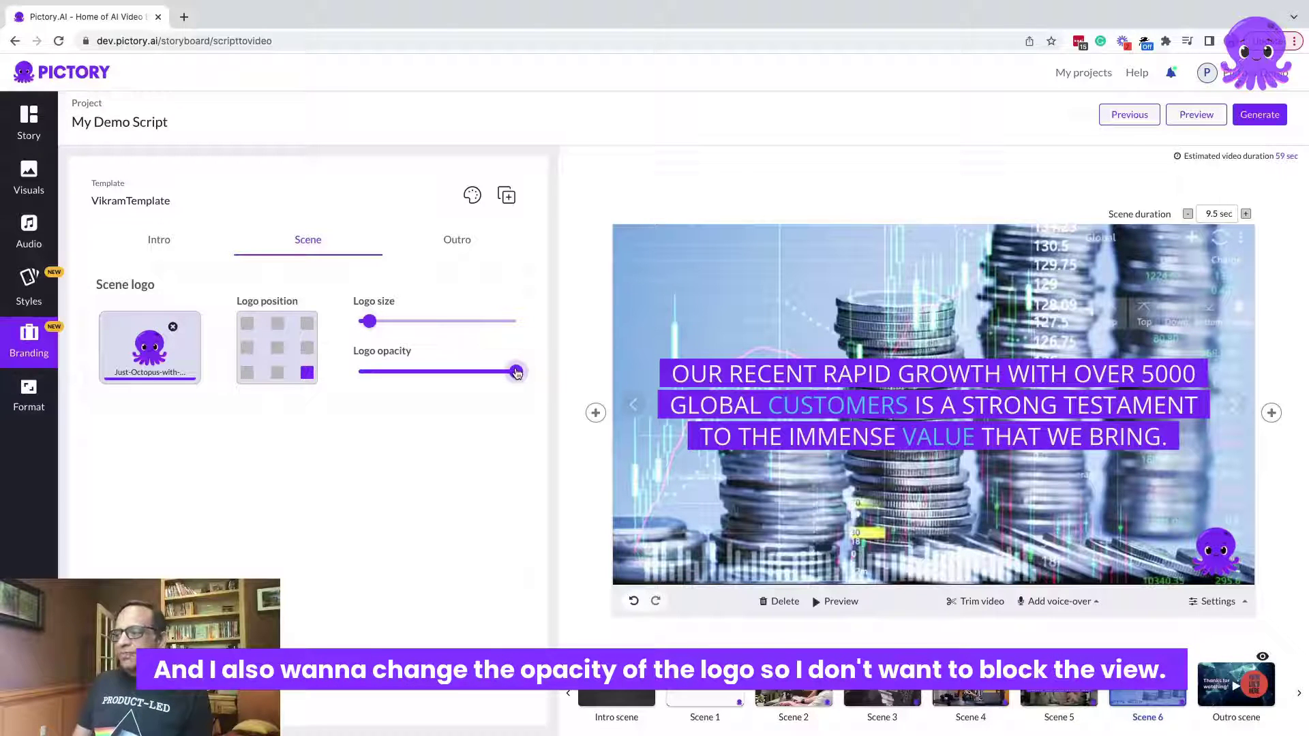
left_click_drag(517, 372, 518, 376)
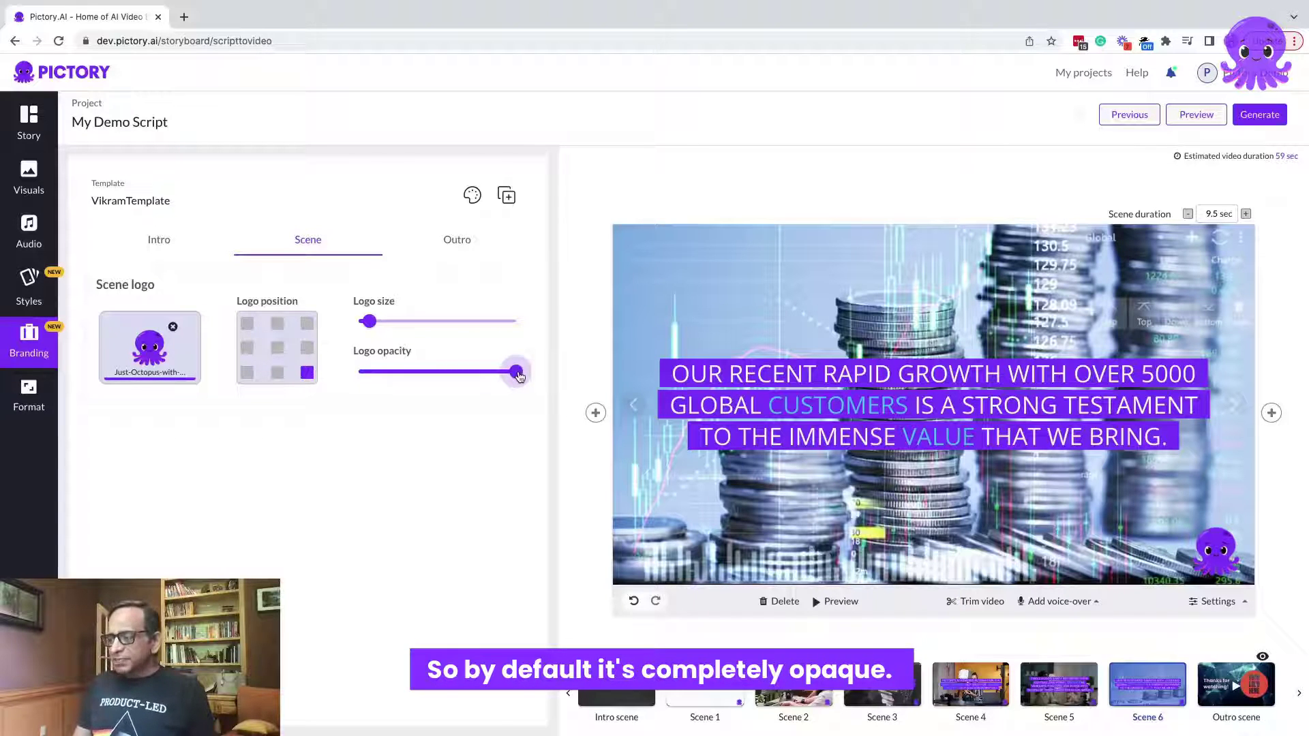
left_click_drag(519, 376, 434, 382)
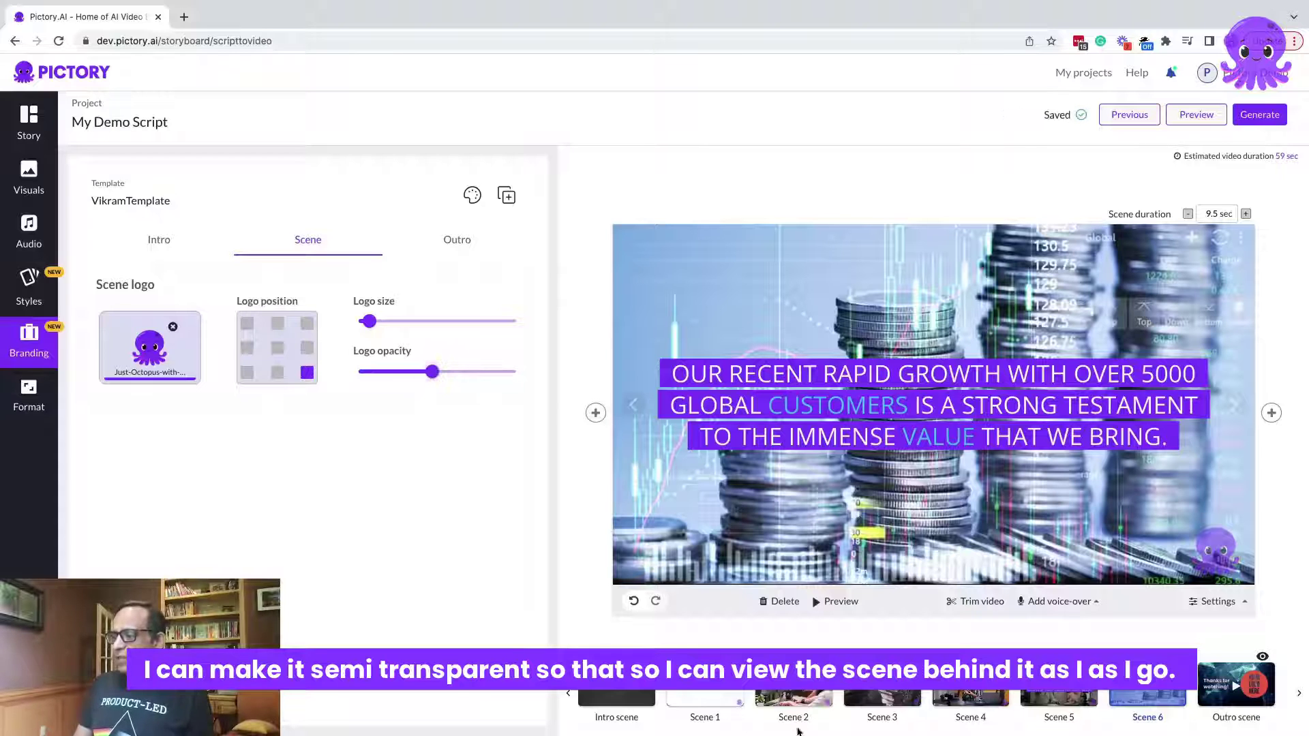
left_click(807, 702)
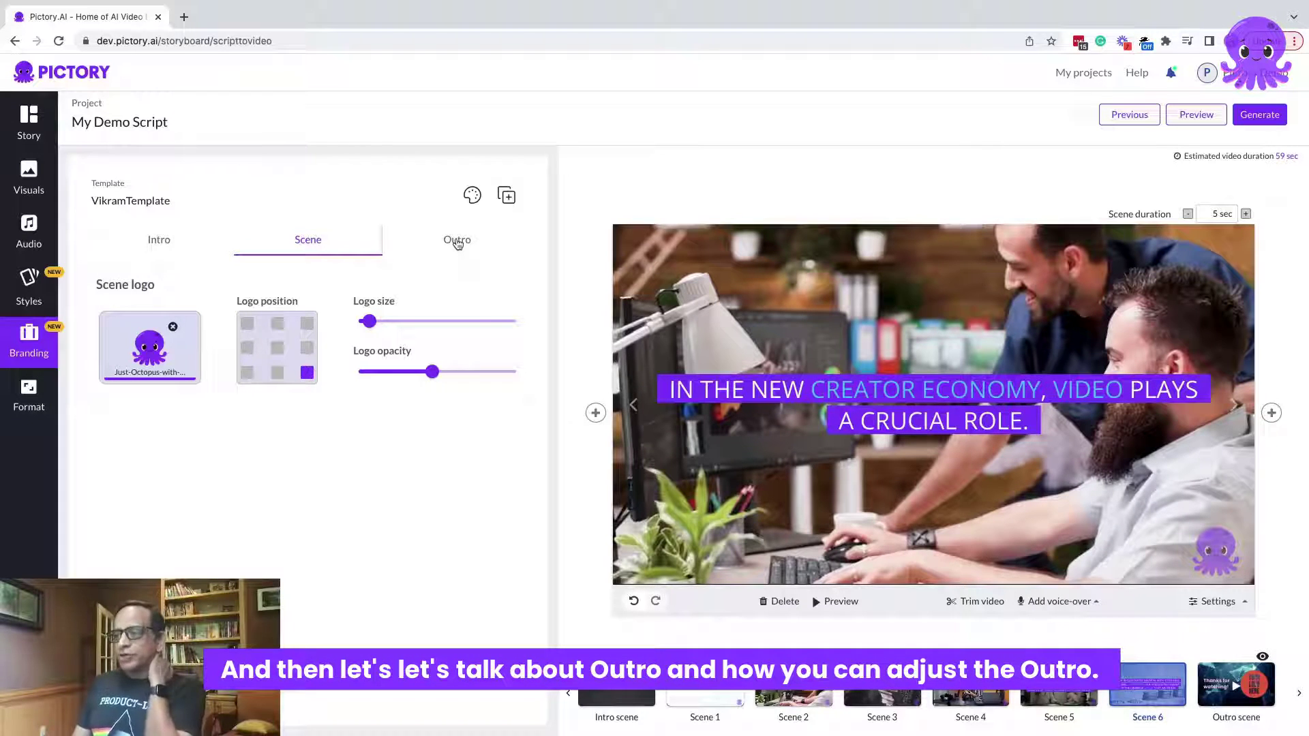
Swap the outro placeholder logo for the octopus image and shrink it to about half.
left_click(457, 247)
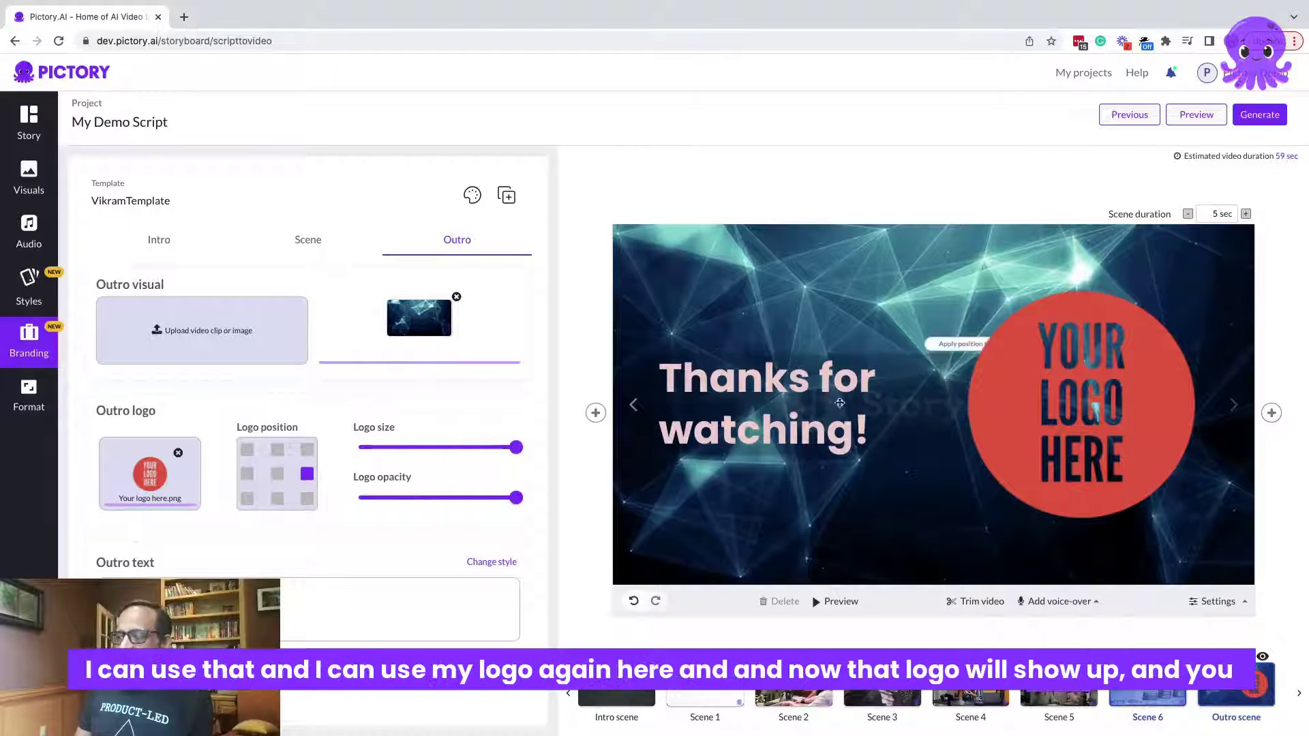
left_click(178, 455)
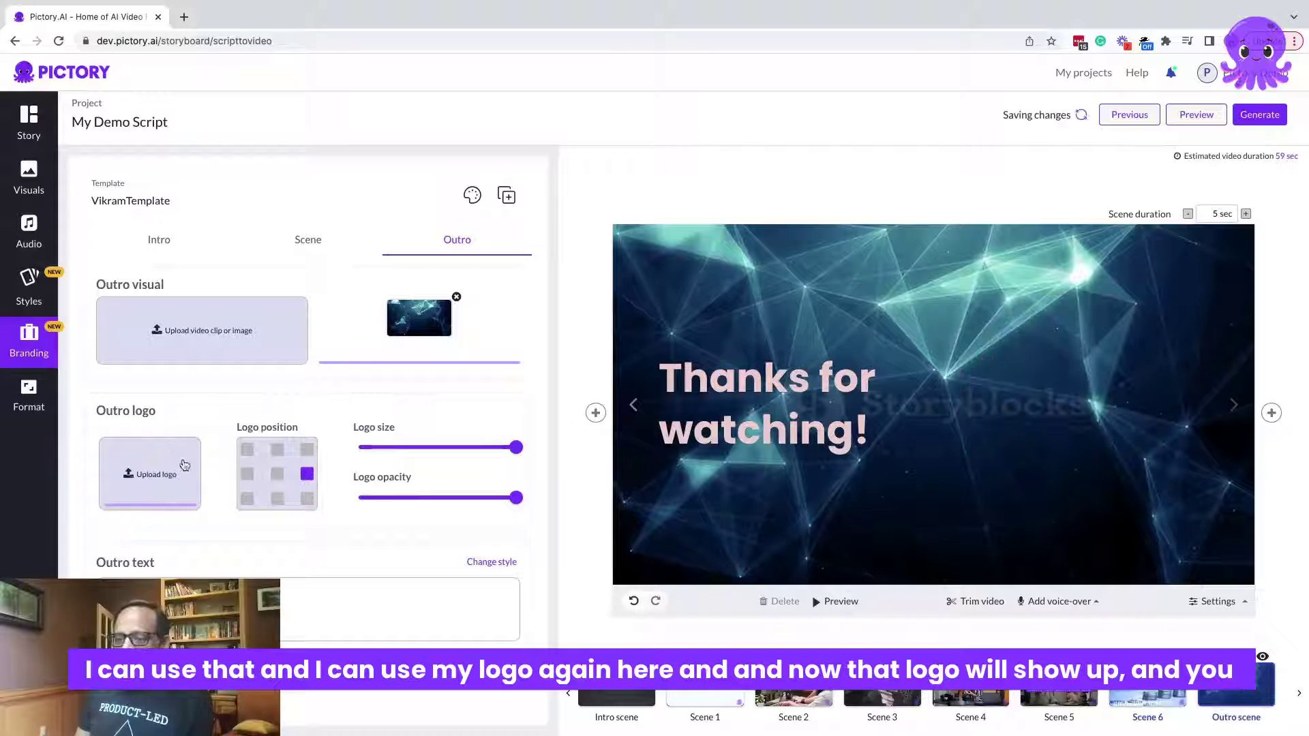
left_click(163, 474)
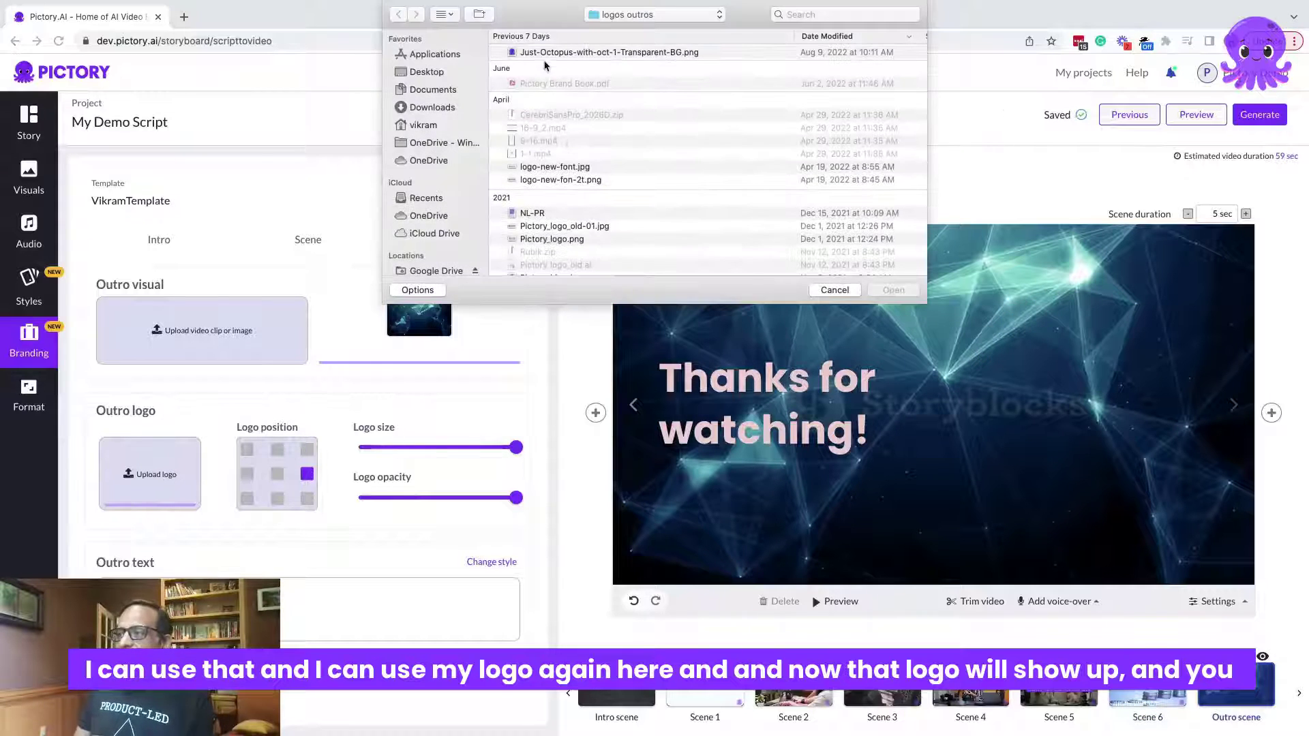
double_click(546, 53)
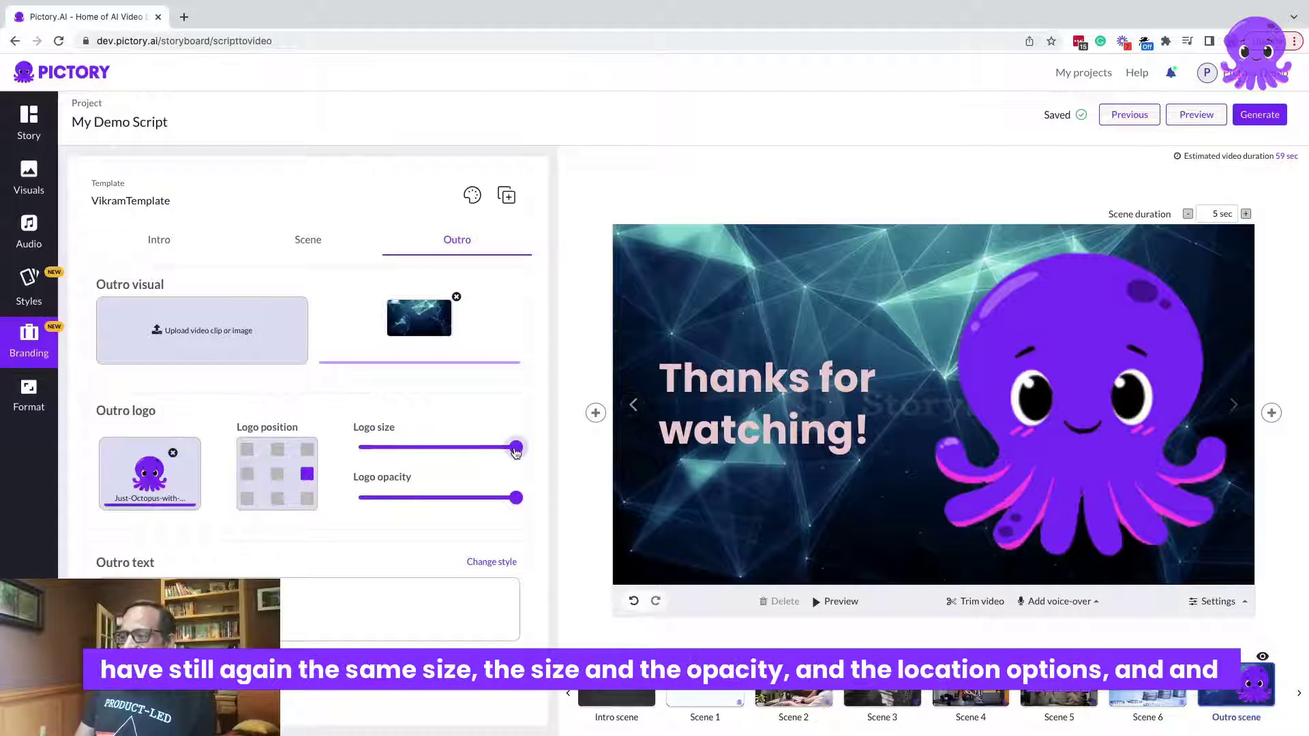
left_click(516, 447)
left_click_drag(476, 451, 461, 451)
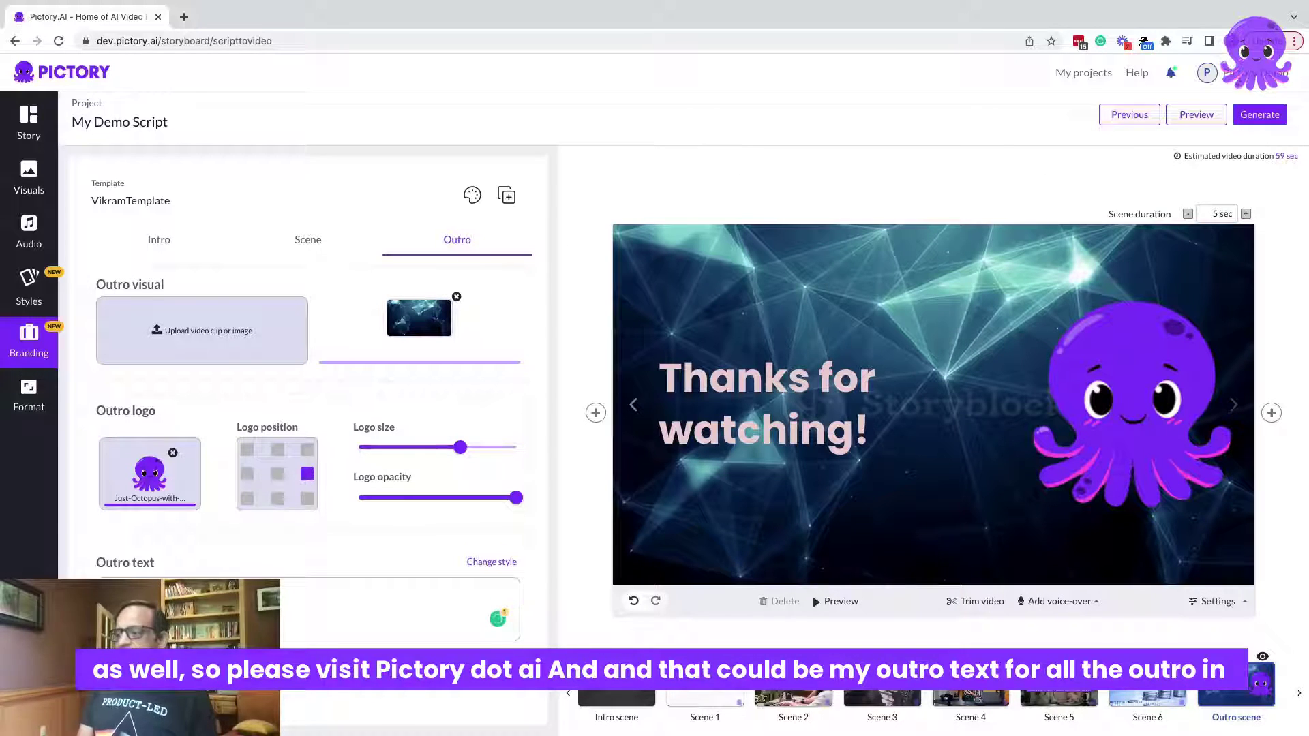
Set the outro text to 'visit Pictory.AI' and open the Outro Style for editing.
left_click(1215, 213)
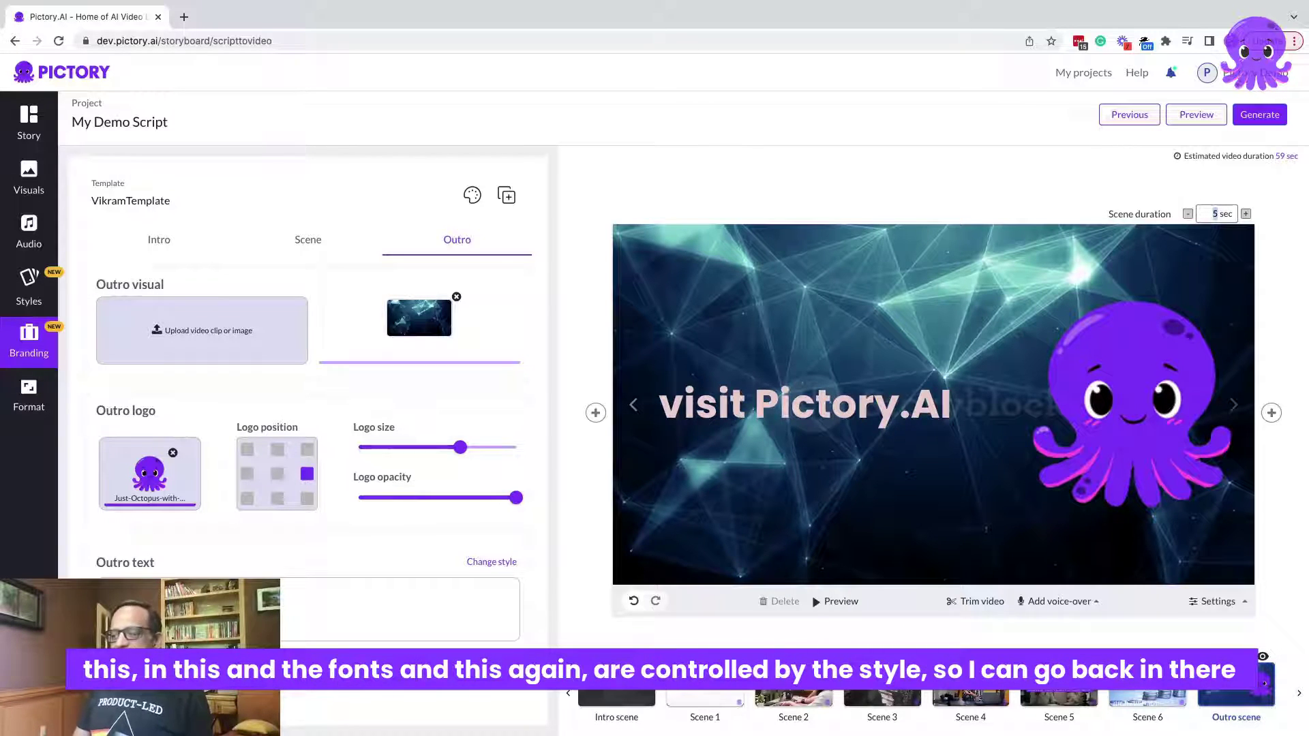
mouse_move(826, 418)
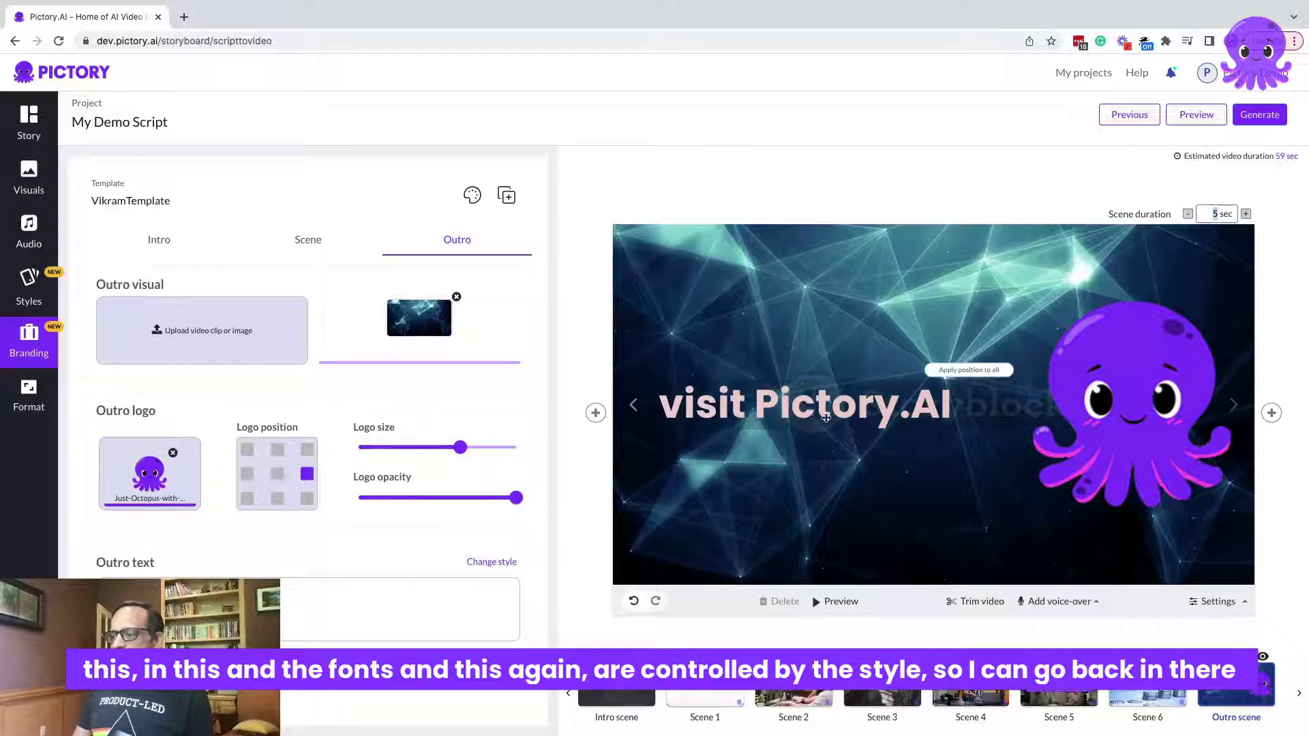
left_click(487, 563)
mouse_move(286, 294)
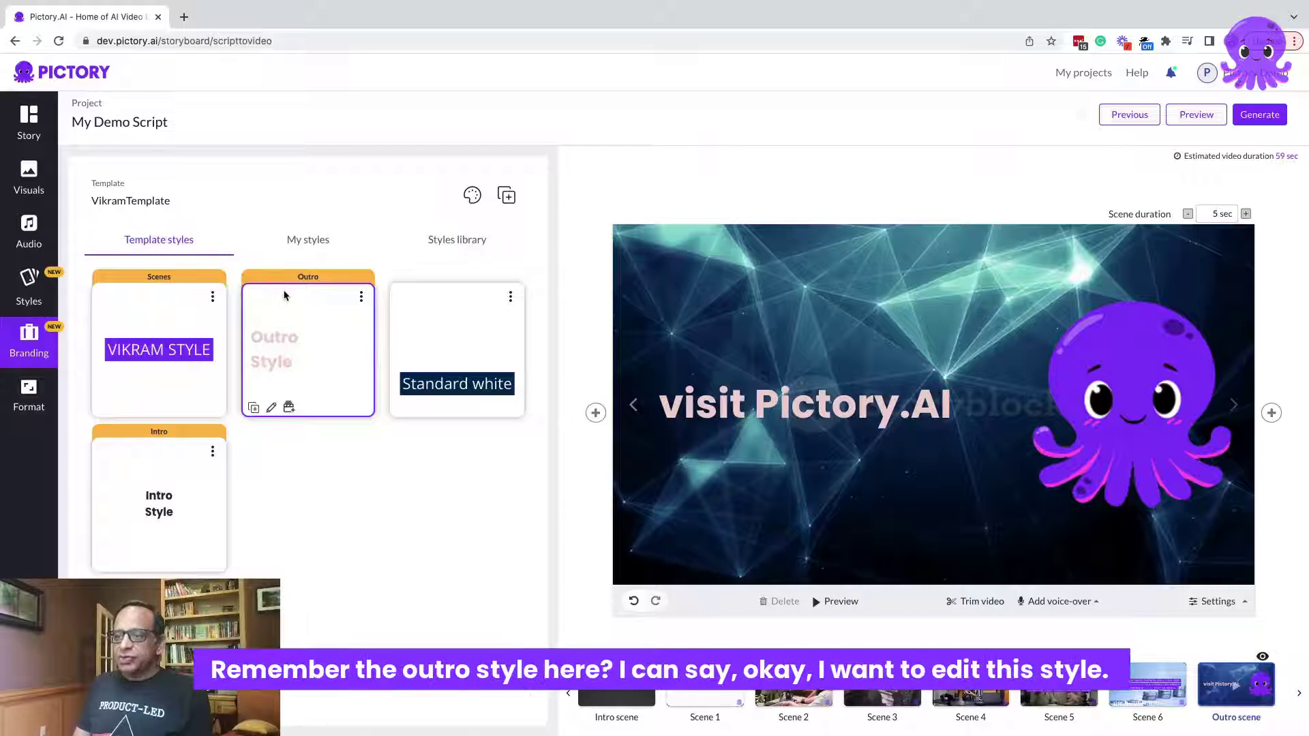
left_click(271, 408)
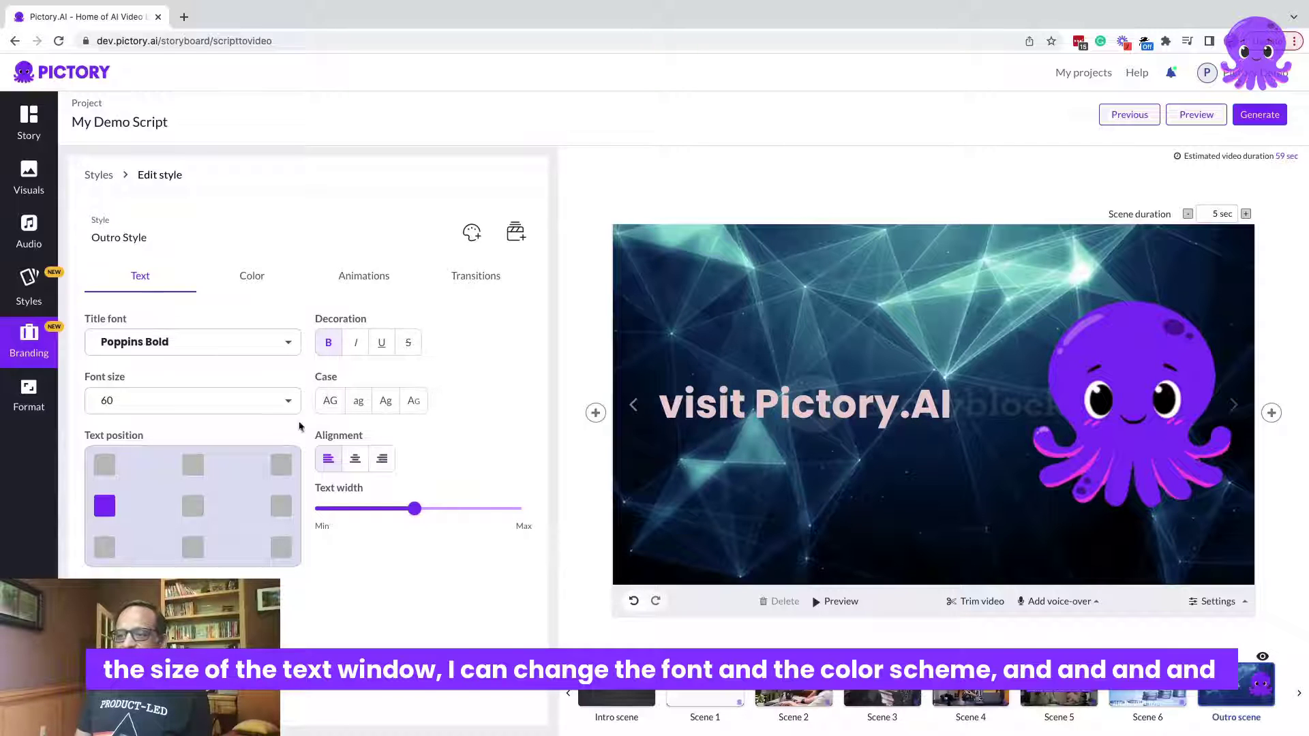
Browse the Outro Style's Text, Color and Animation settings, then return to outro branding.
left_click(272, 289)
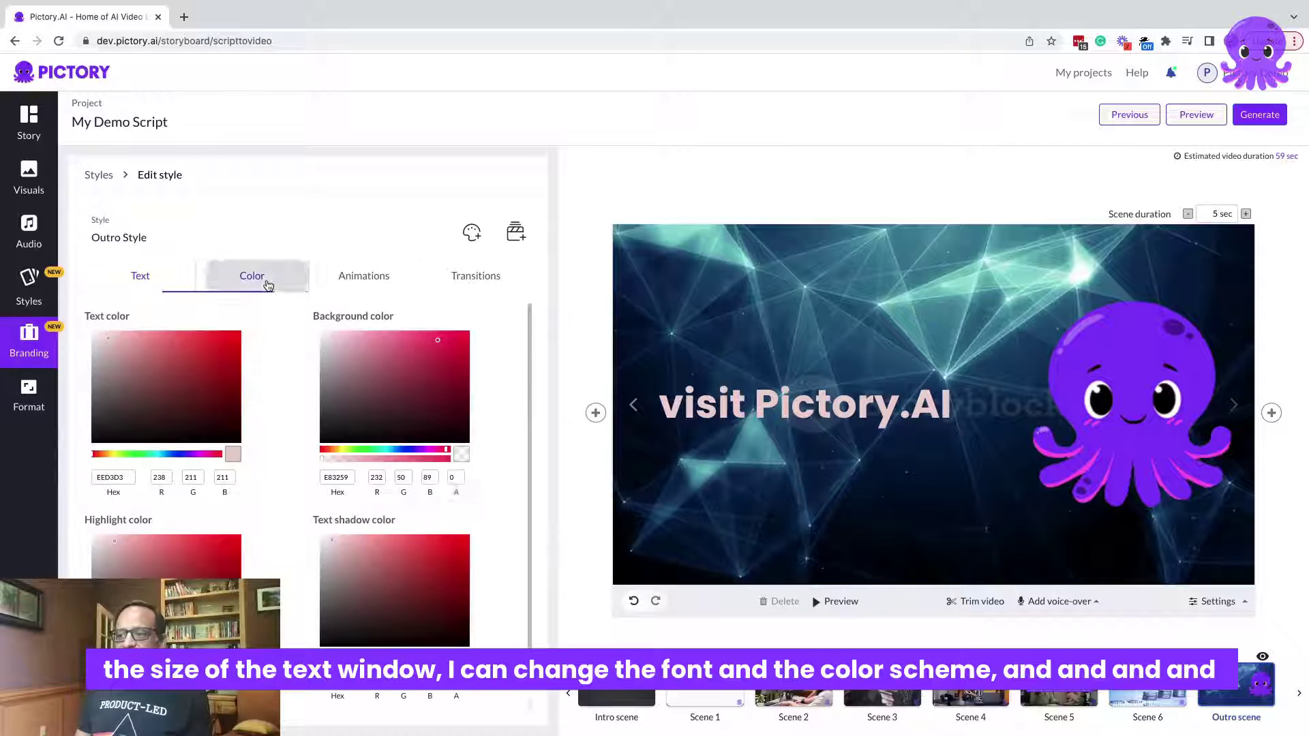
left_click(136, 270)
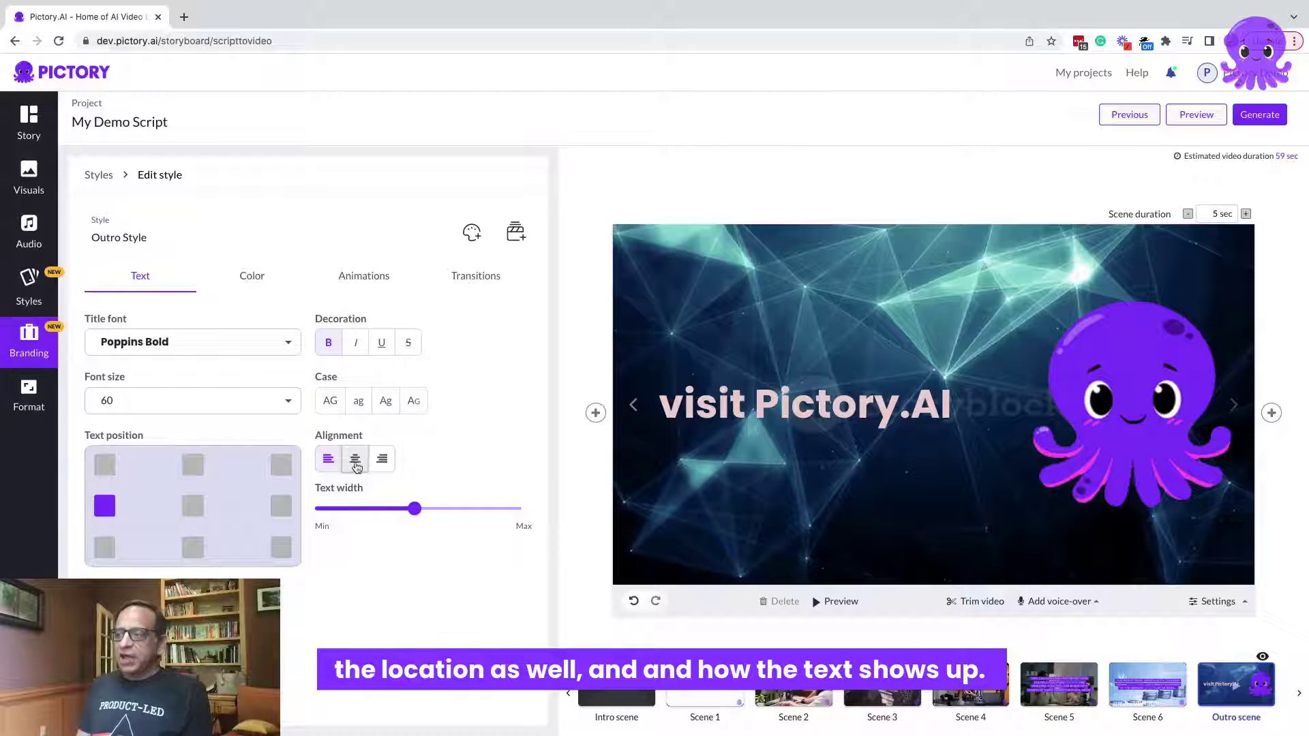
left_click(225, 283)
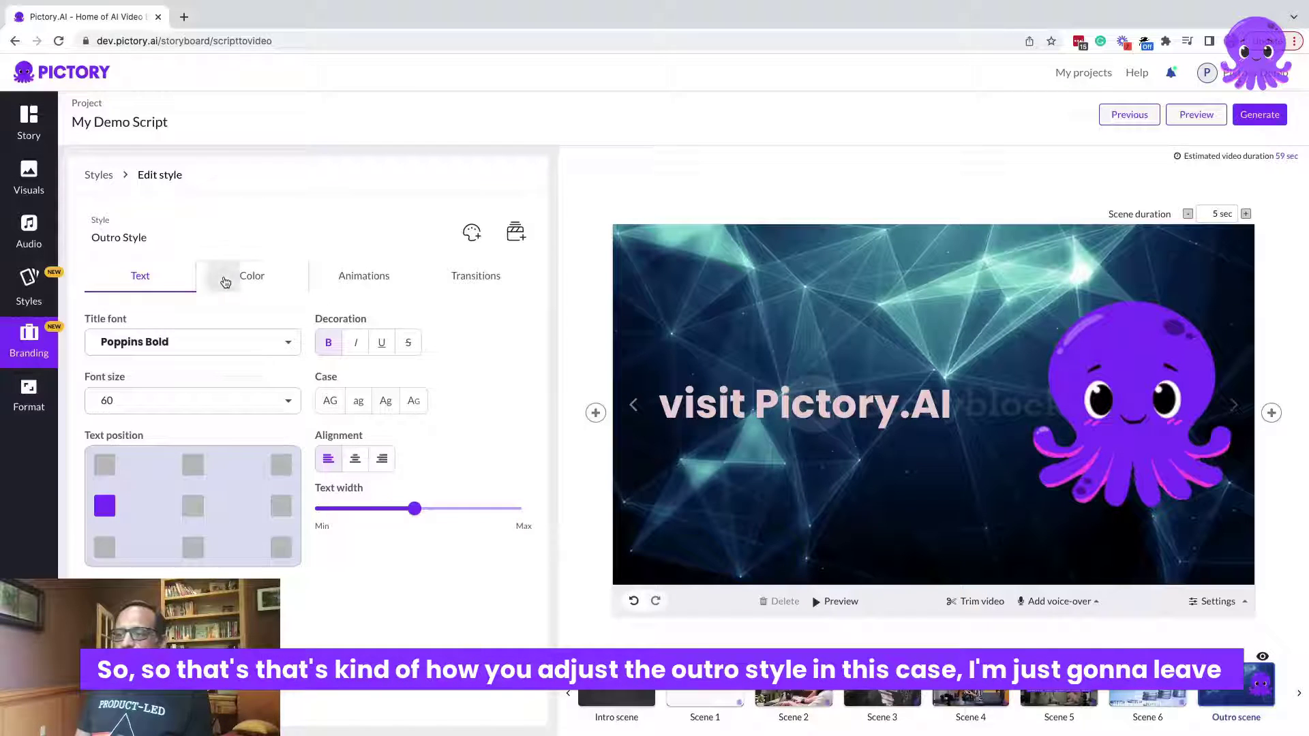
left_click(371, 275)
left_click(140, 275)
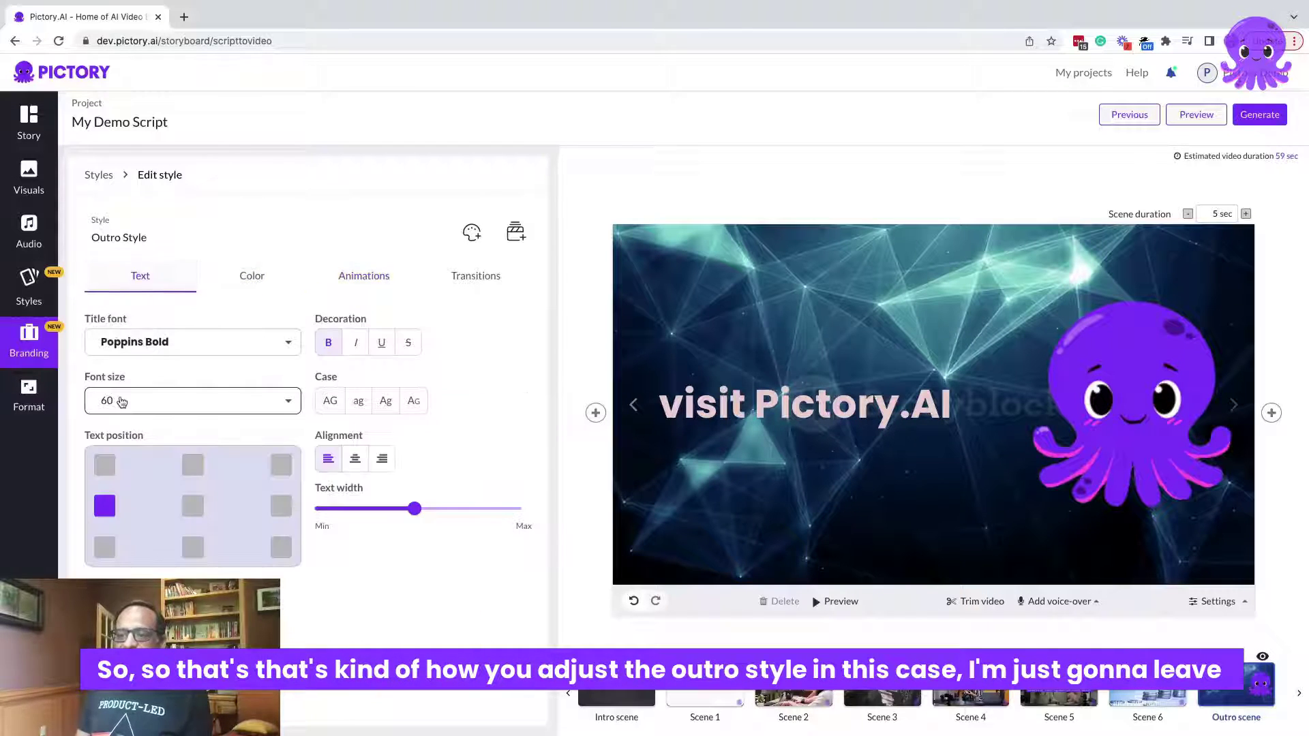
left_click(27, 341)
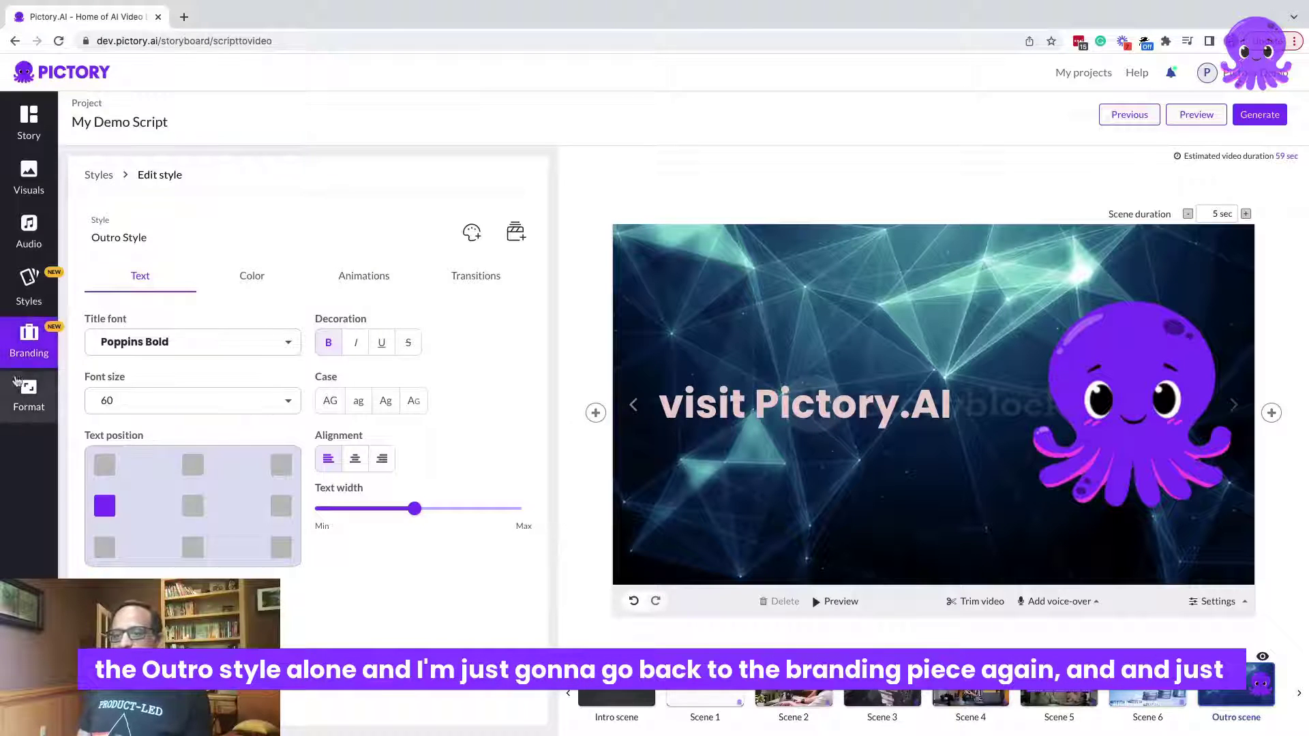
left_click(27, 286)
left_click(36, 345)
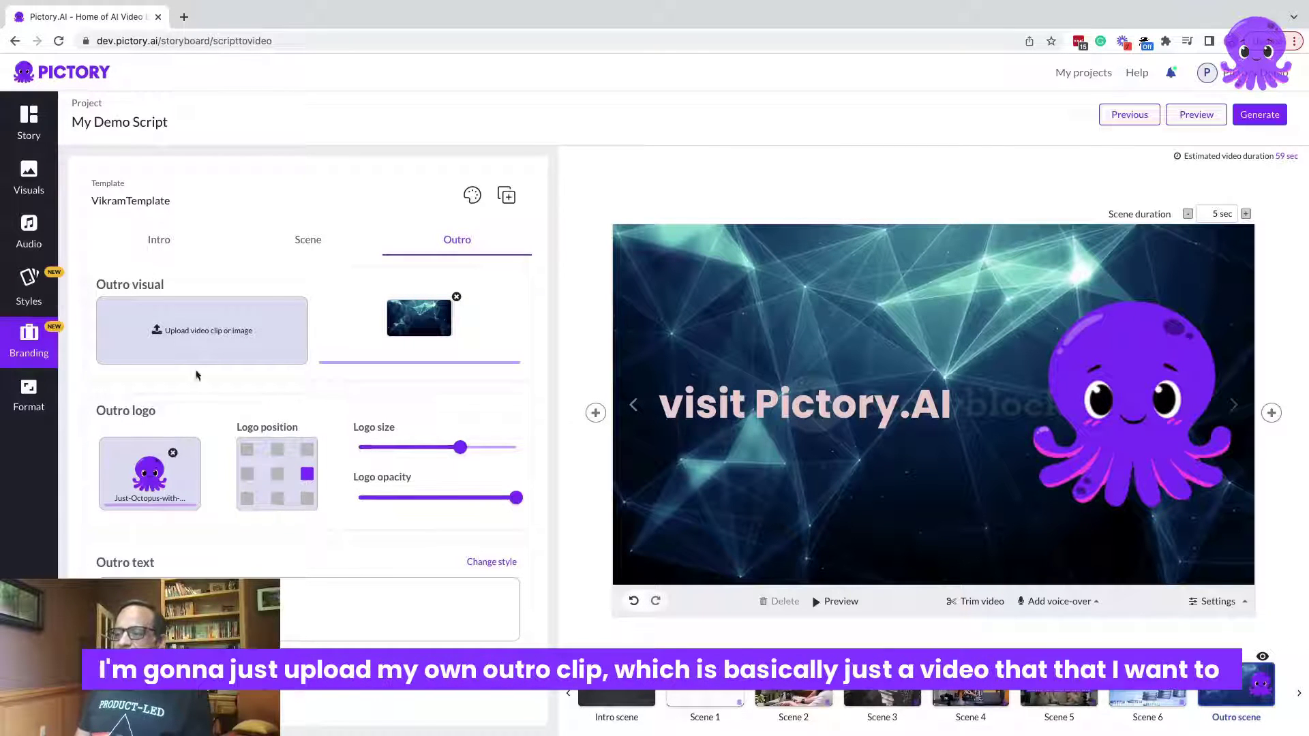
Replace the outro visual with 16-9_2.mp4 and remove the octopus outro logo.
left_click(455, 298)
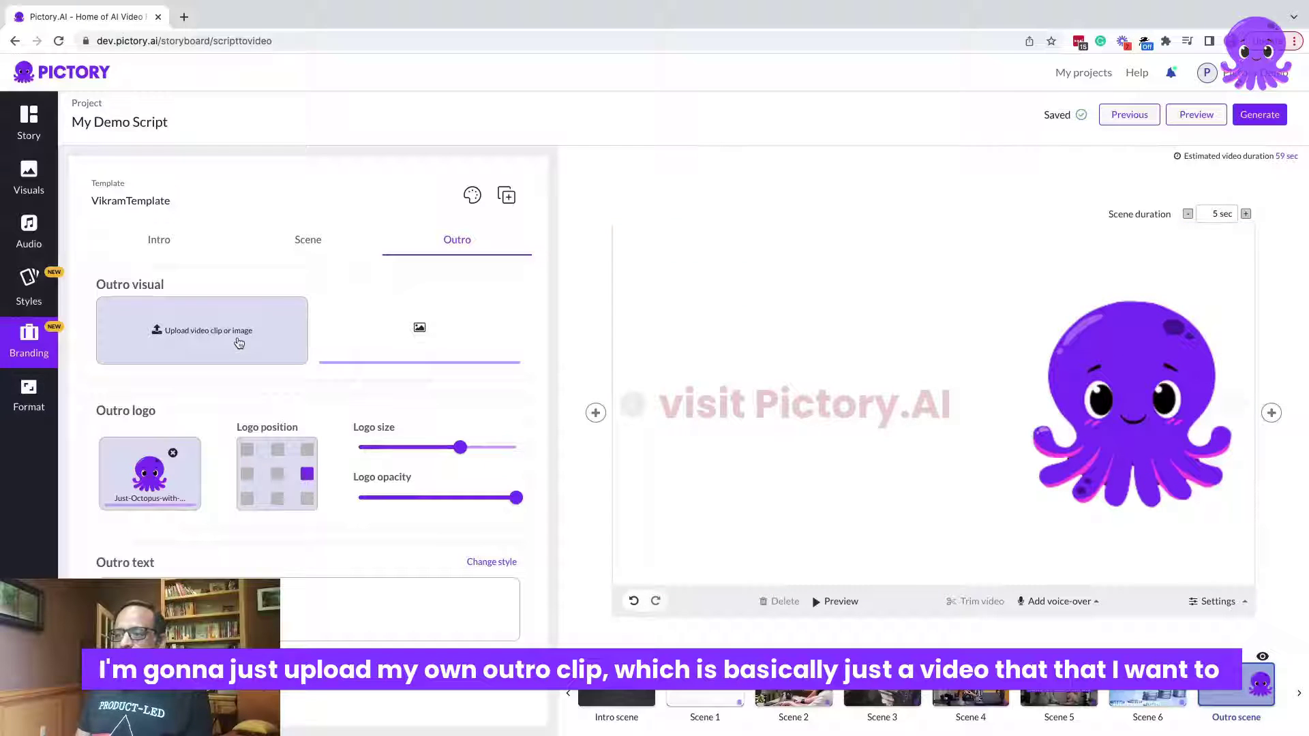
left_click(239, 343)
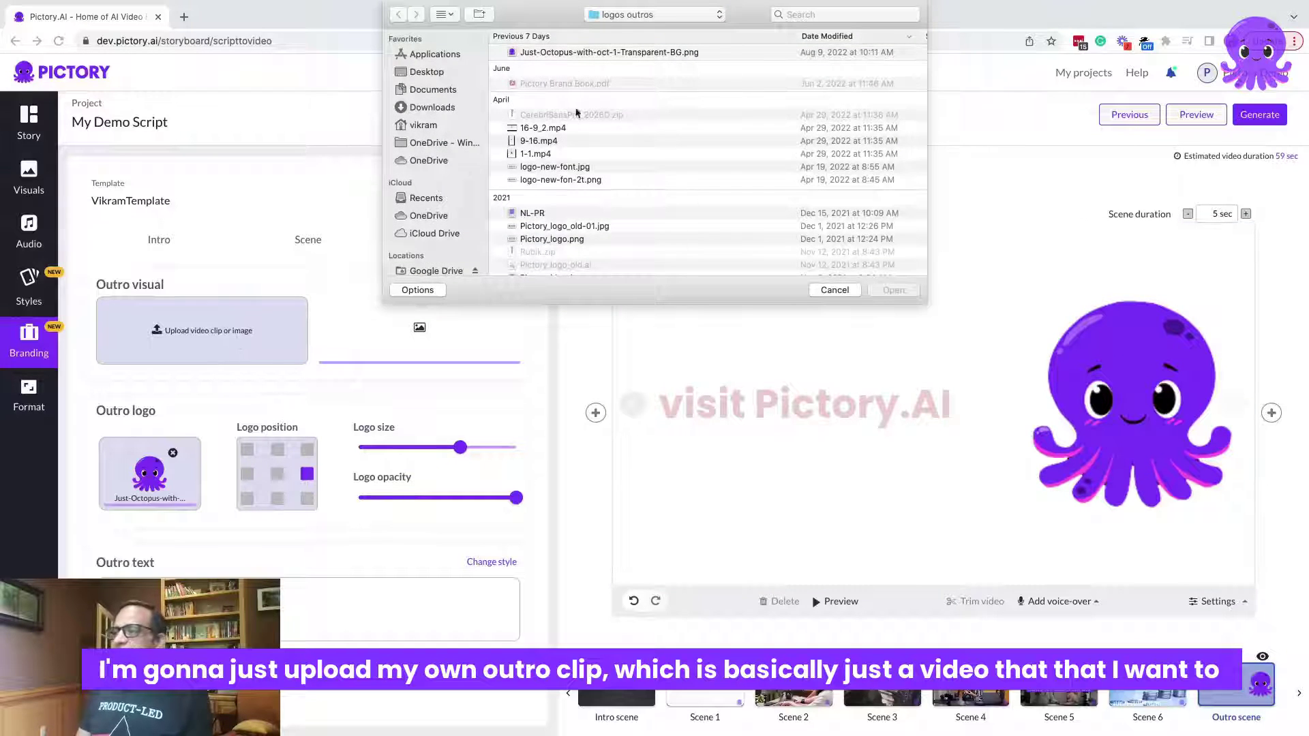
double_click(549, 132)
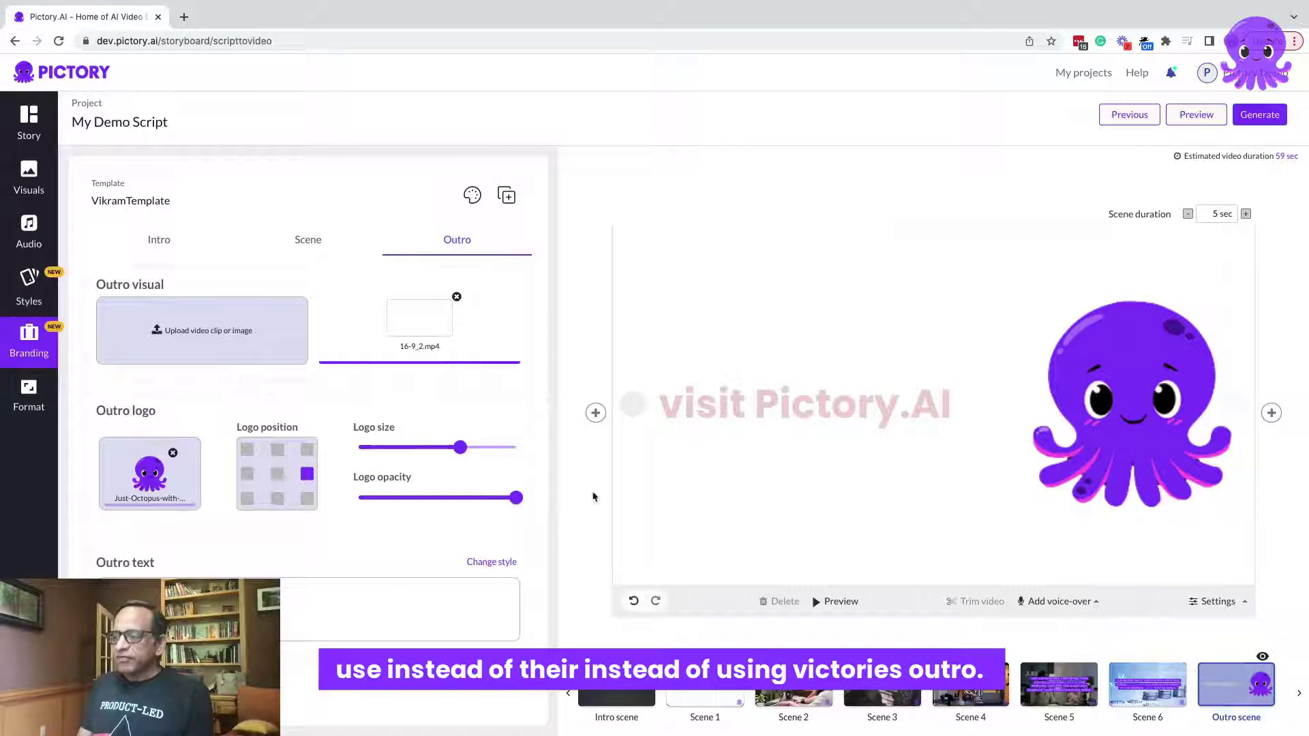
left_click(174, 454)
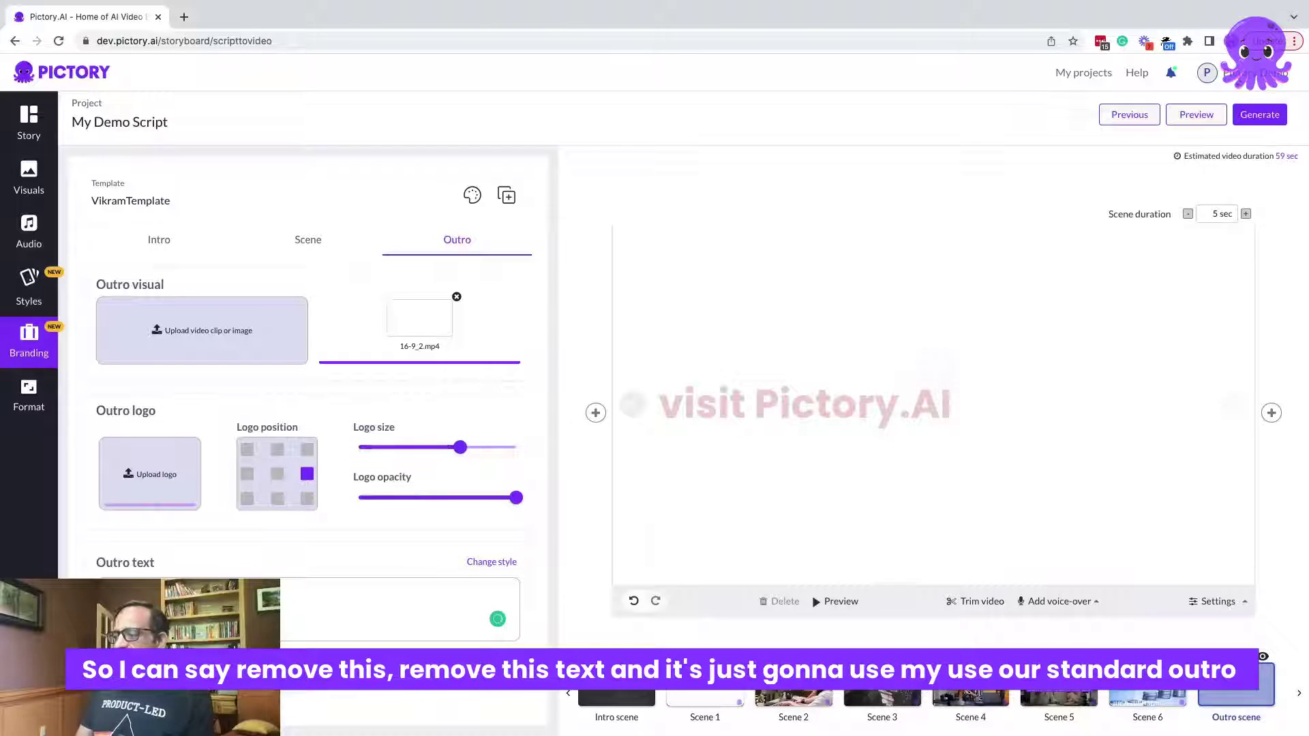
left_click(1145, 698)
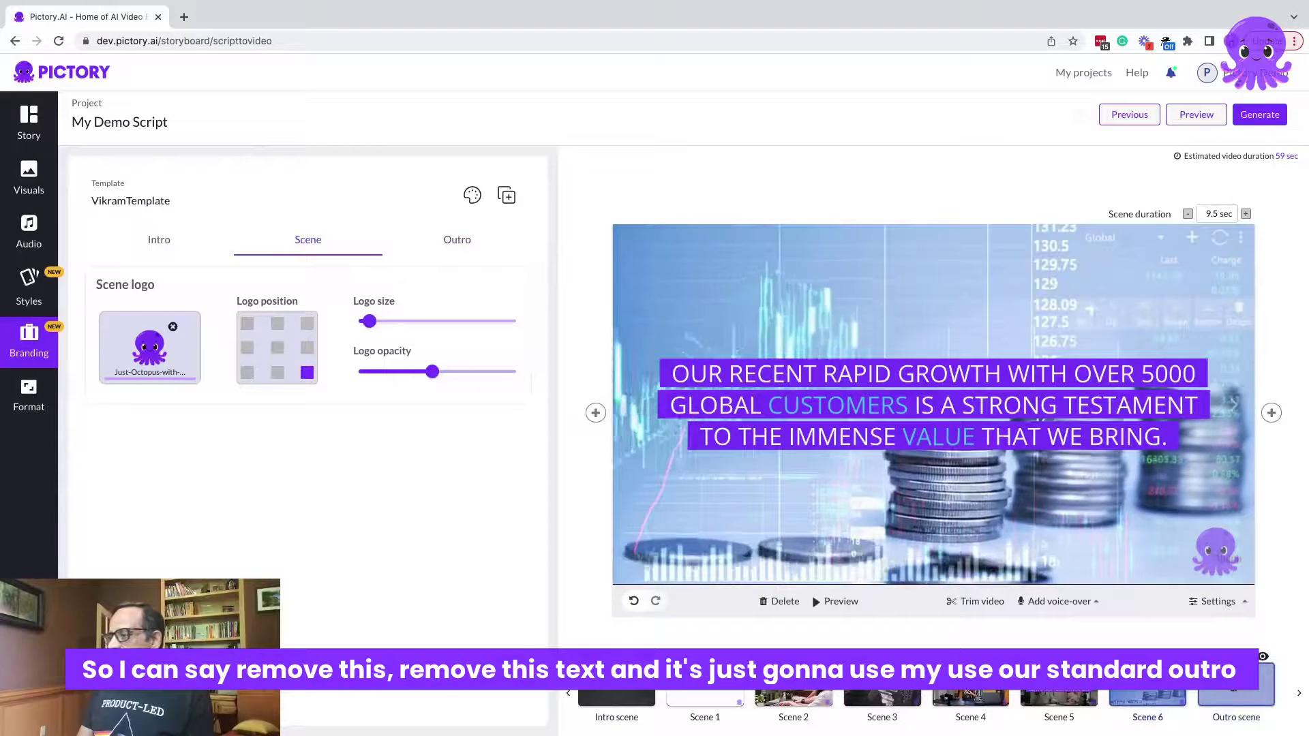
left_click(1236, 697)
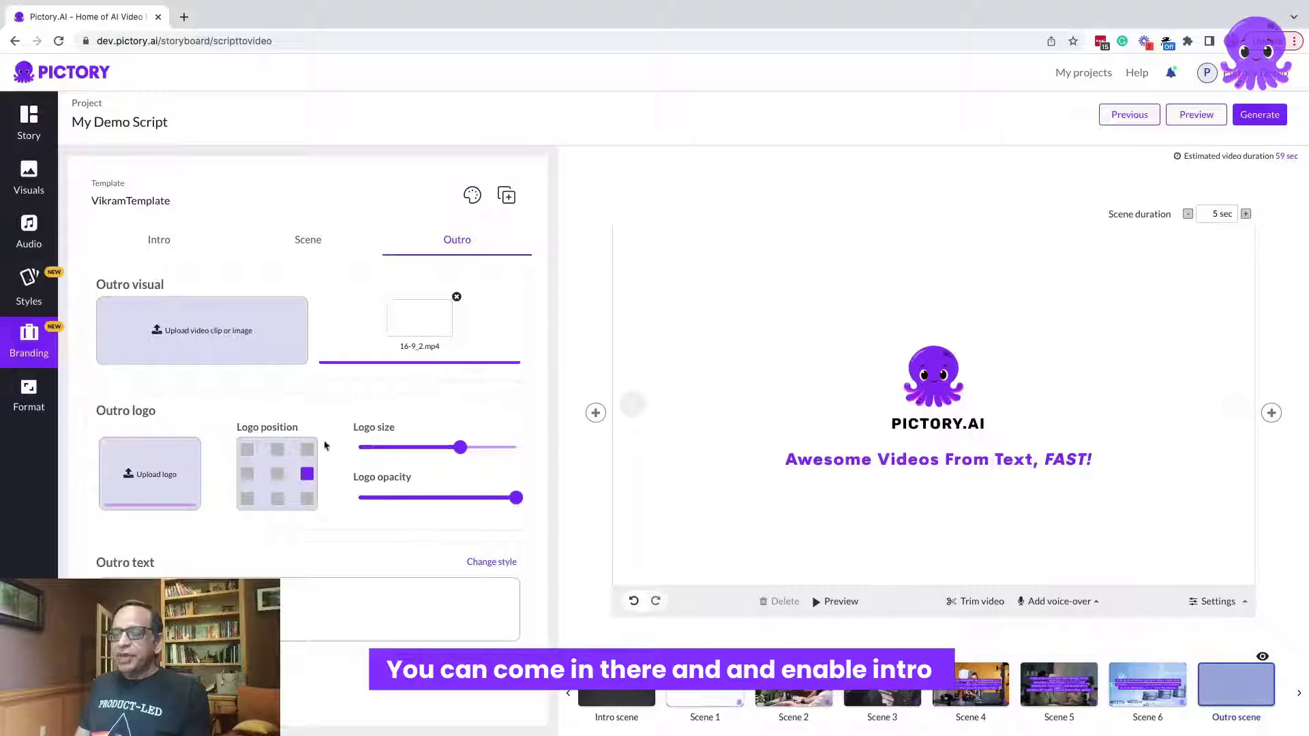
Enable the intro scene, then disable it again, cutting the duration to 59 sec.
left_click(162, 239)
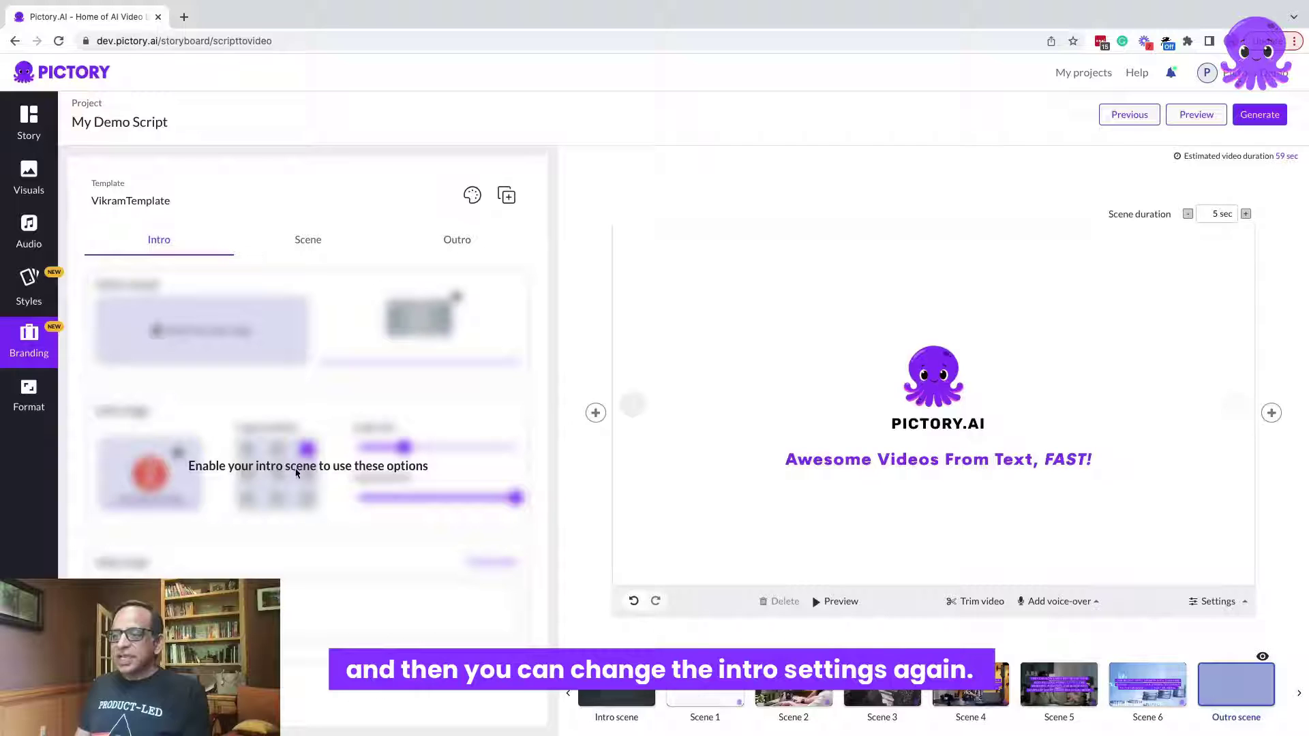
left_click(642, 655)
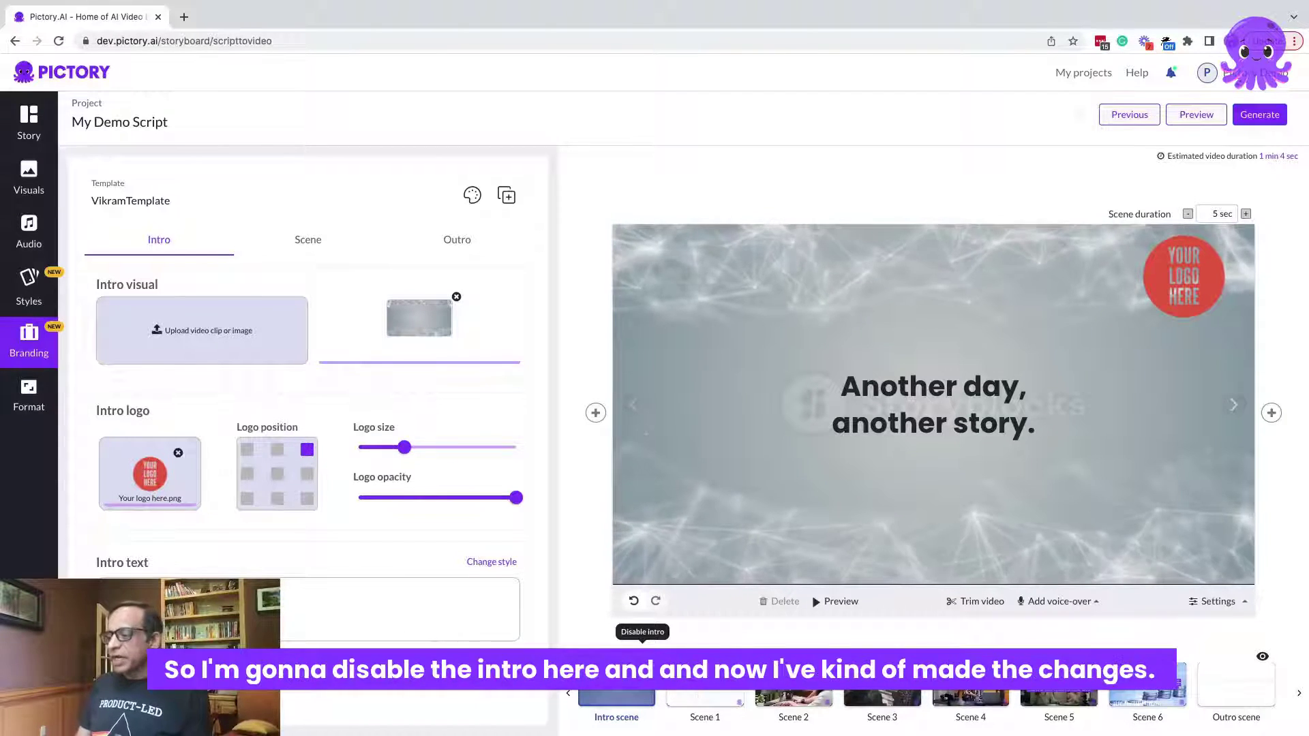
left_click(642, 656)
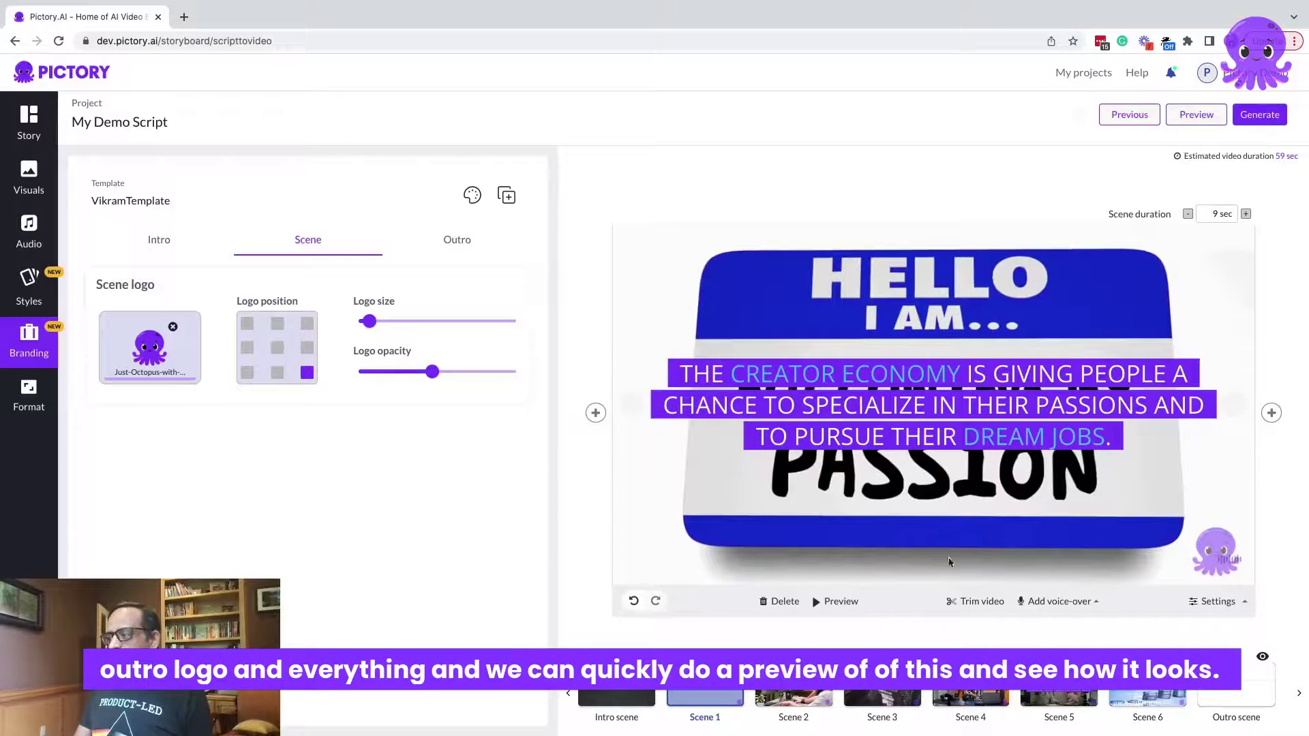
Start generating a preview of the My Demo Script video.
left_click(1190, 119)
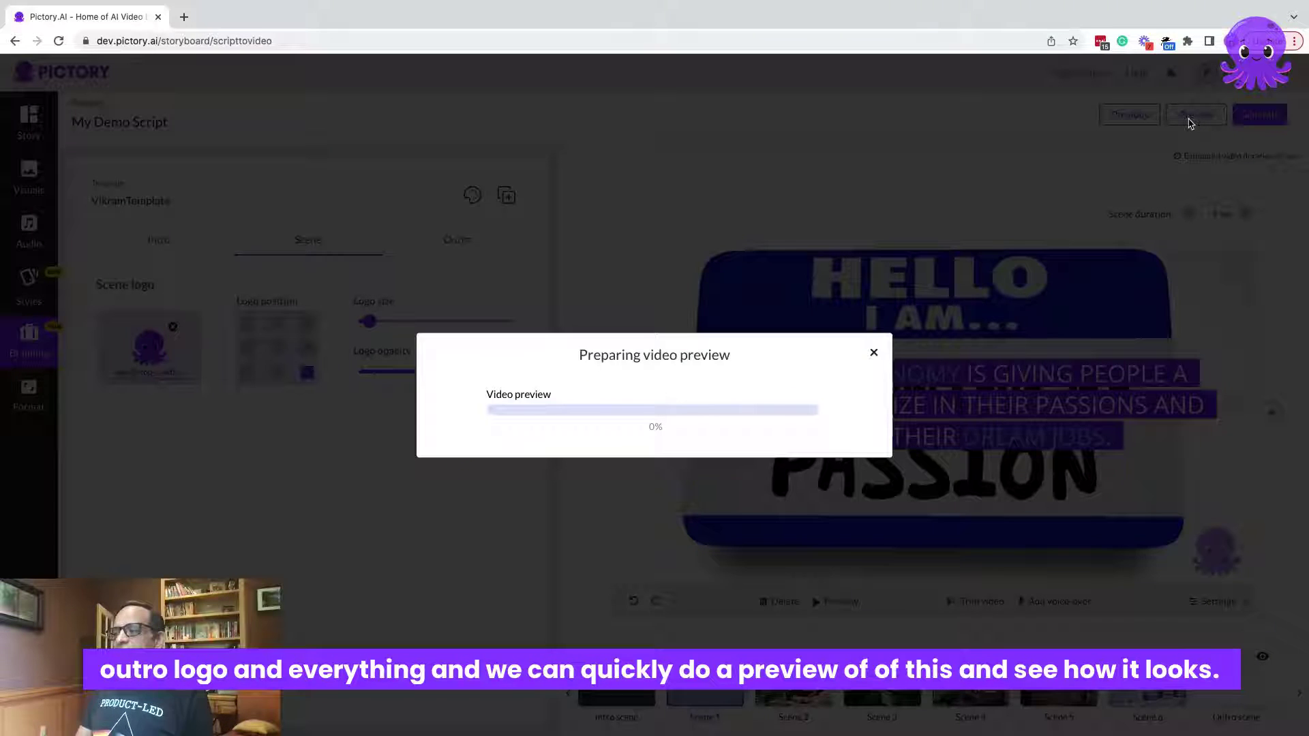